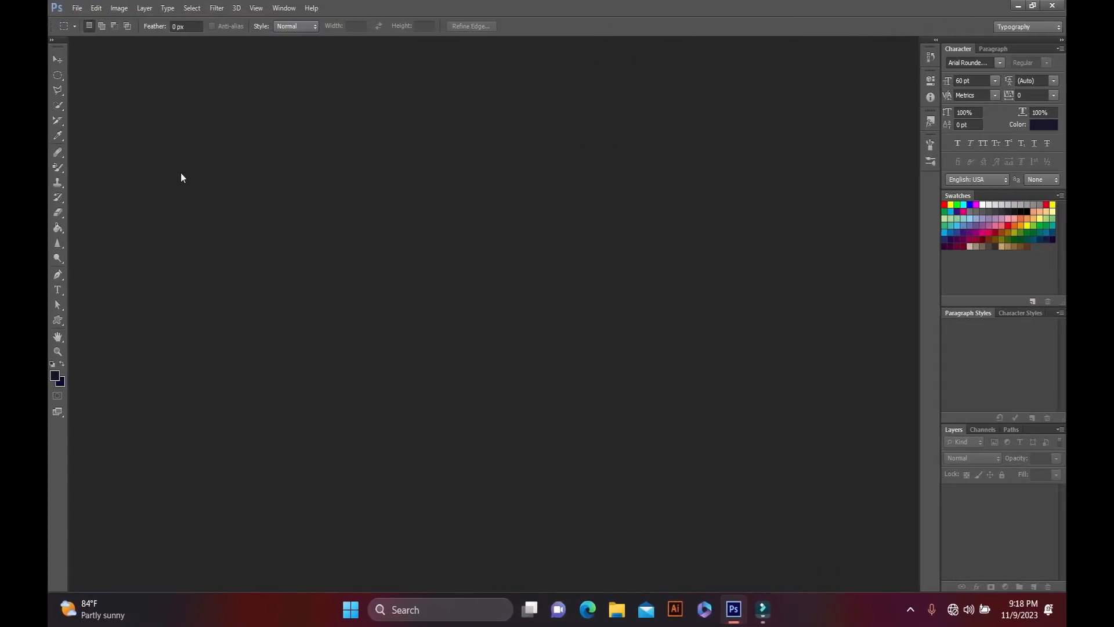
- Create a new document 400 pixels wide and 500 pixels high, with the resolution unit set to Pixels/Centimeter
left_click(33, 7)
left_click(71, 23)
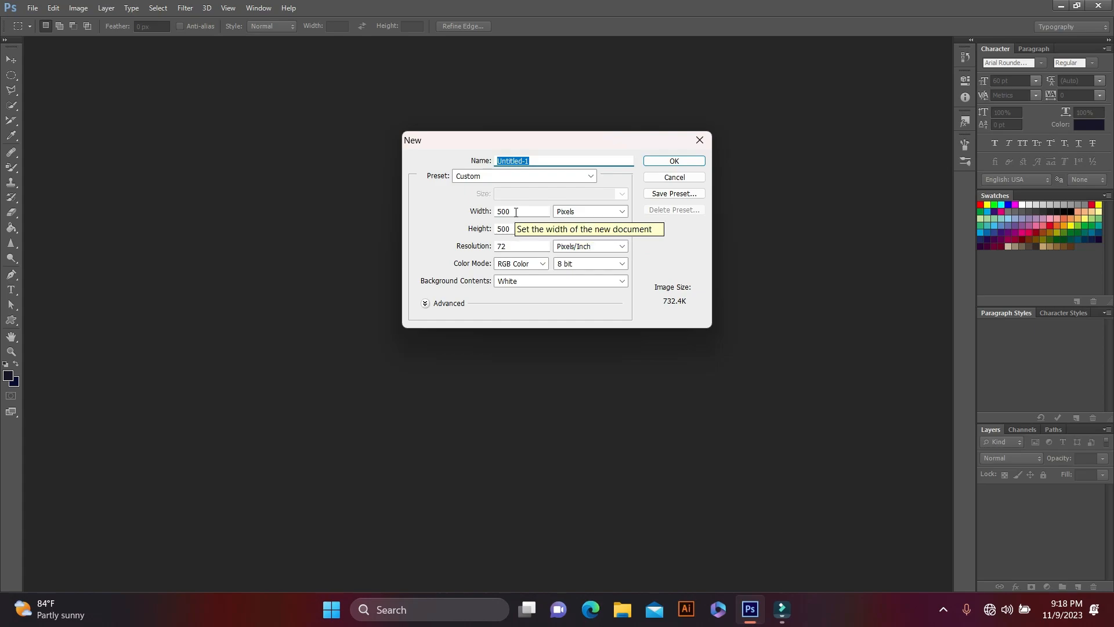
double_click(509, 211)
type("400")
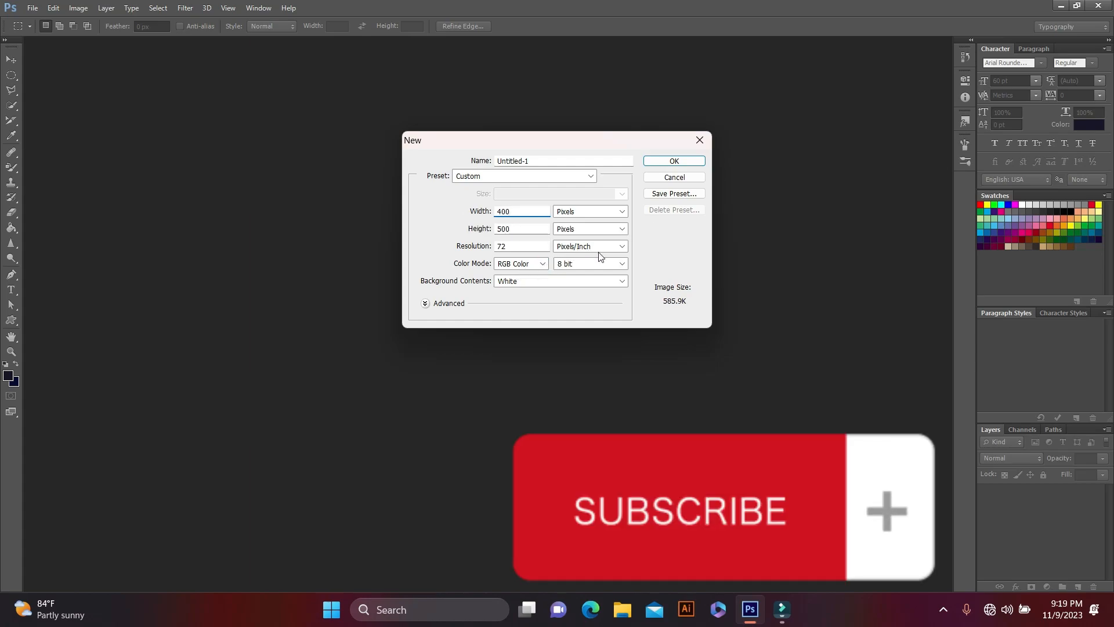
left_click(624, 248)
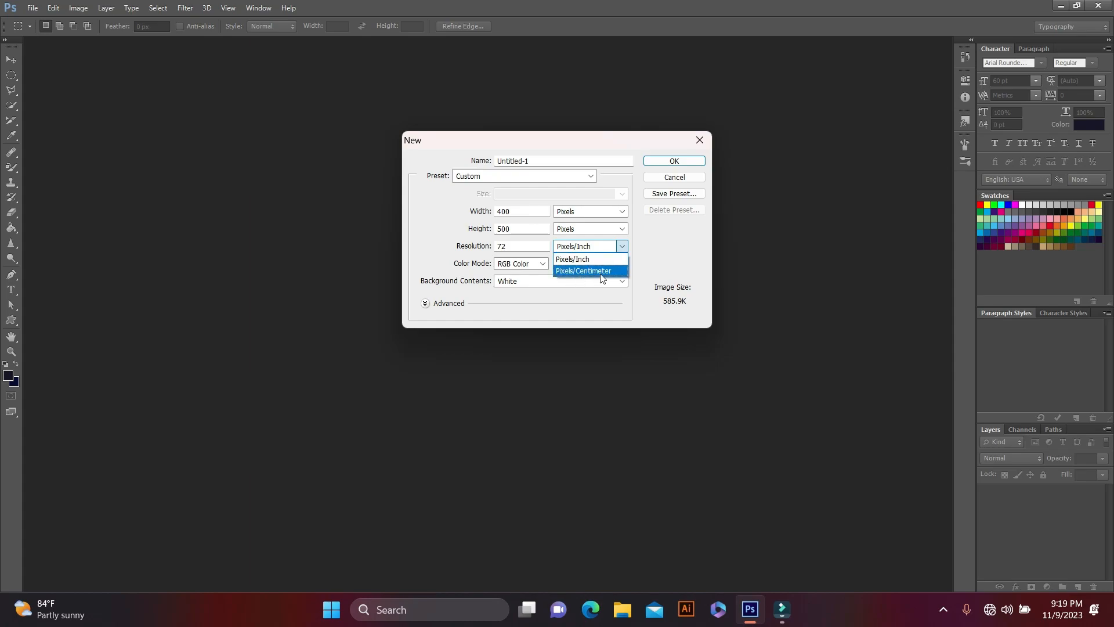
left_click(601, 274)
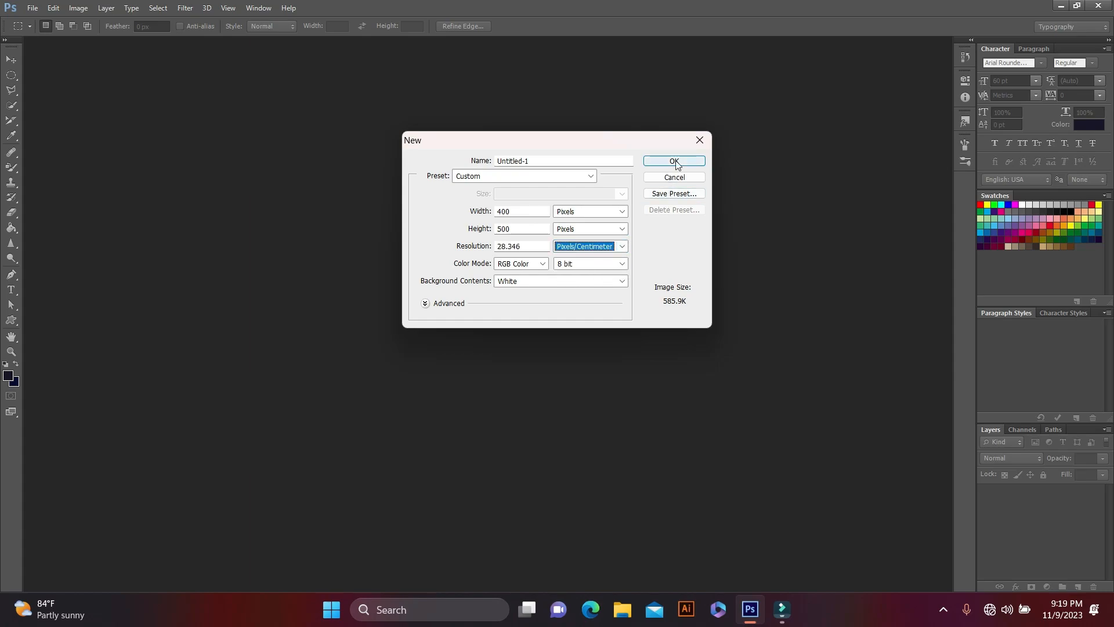
left_click(674, 161)
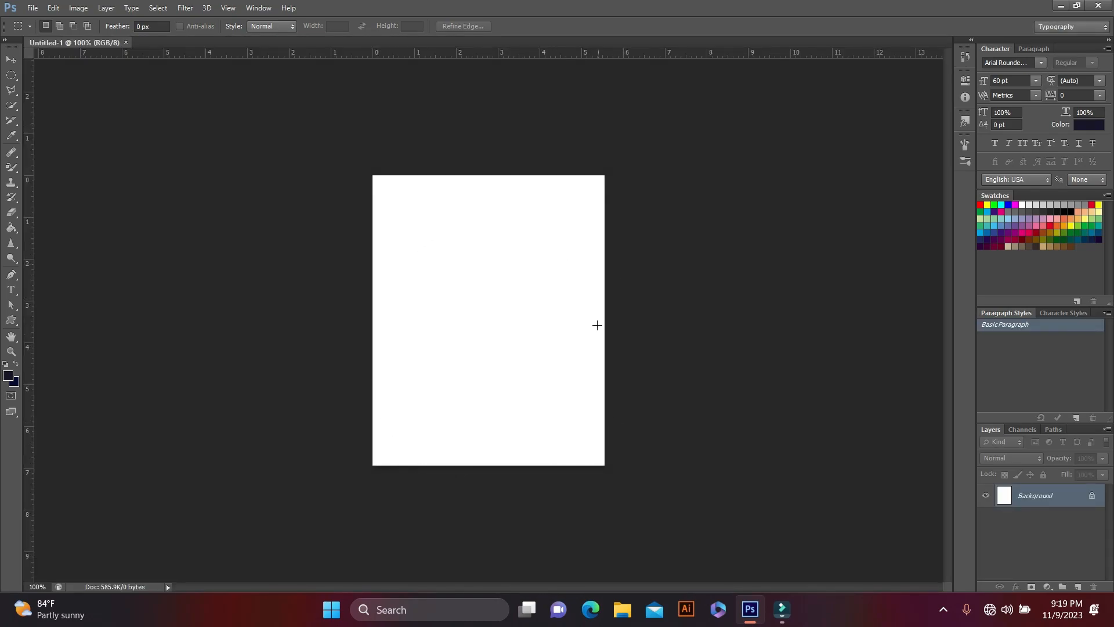
- Hide the rulers around the canvas and show them again
scroll(462, 254, "up", 4)
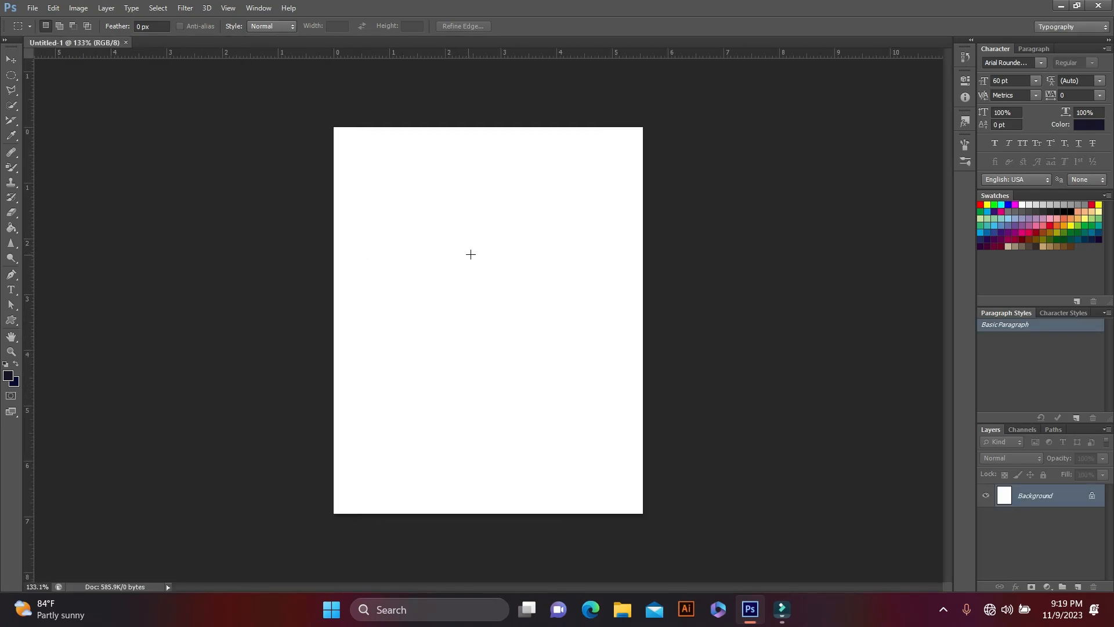
scroll(458, 252, "up", 1)
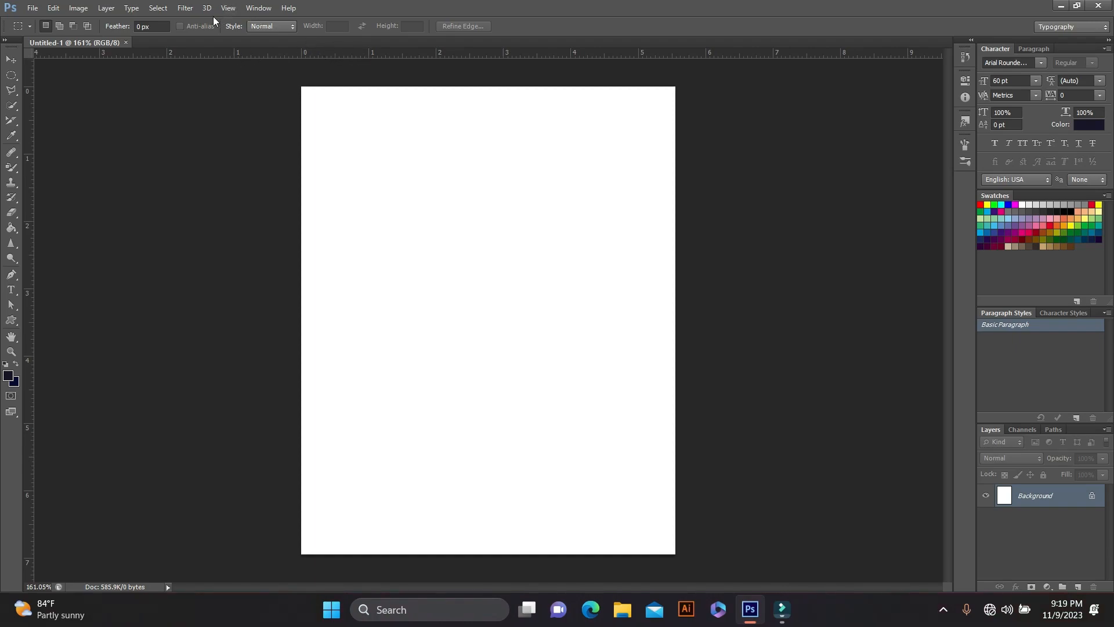
left_click(228, 7)
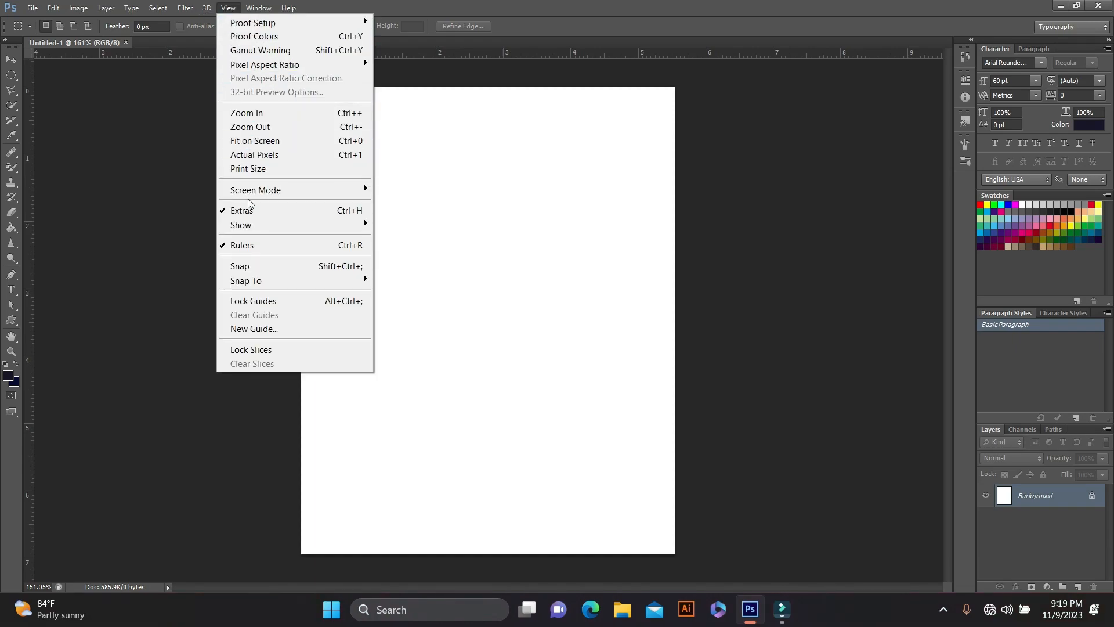
left_click(238, 248)
left_click(228, 7)
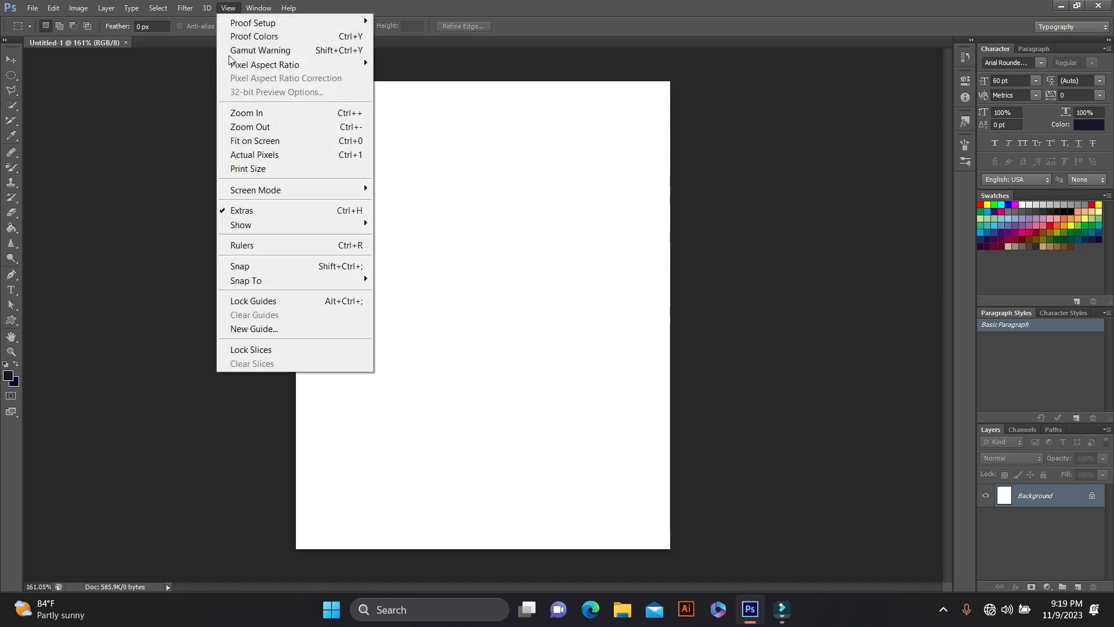
left_click(249, 244)
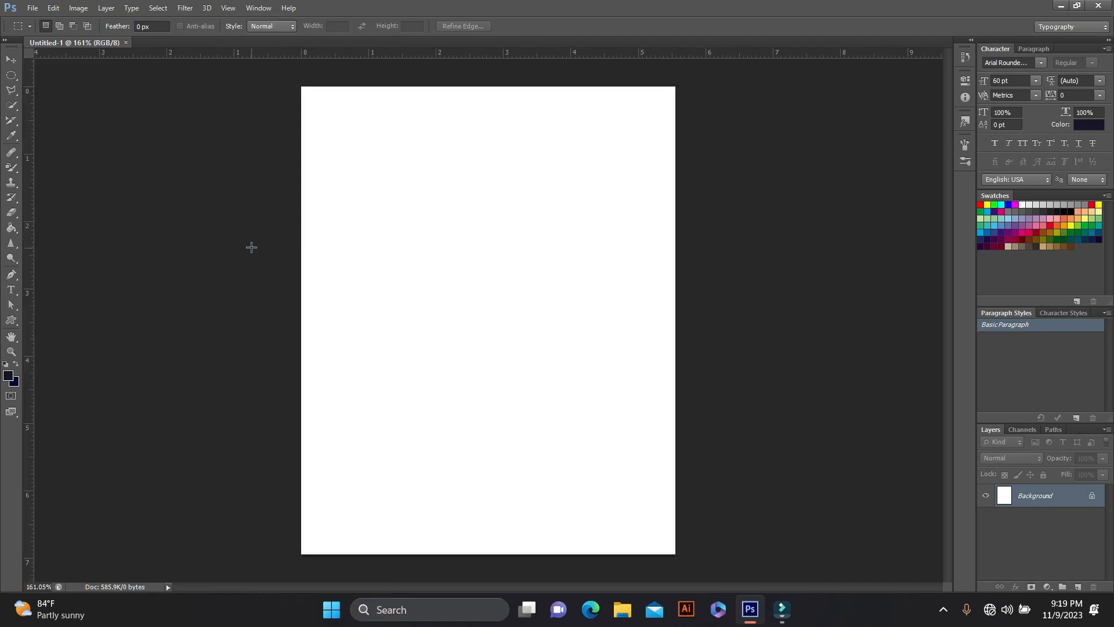
- Set the ruler units to centimeters and place vertical guides at 3 cm and 11 cm
right_click(266, 55)
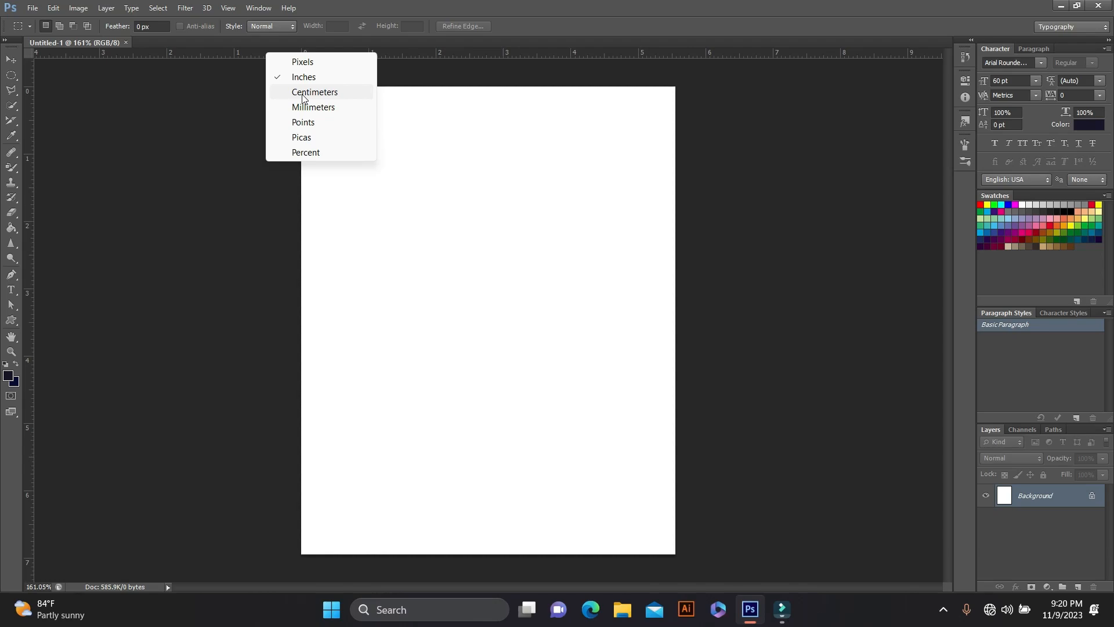
left_click(301, 96)
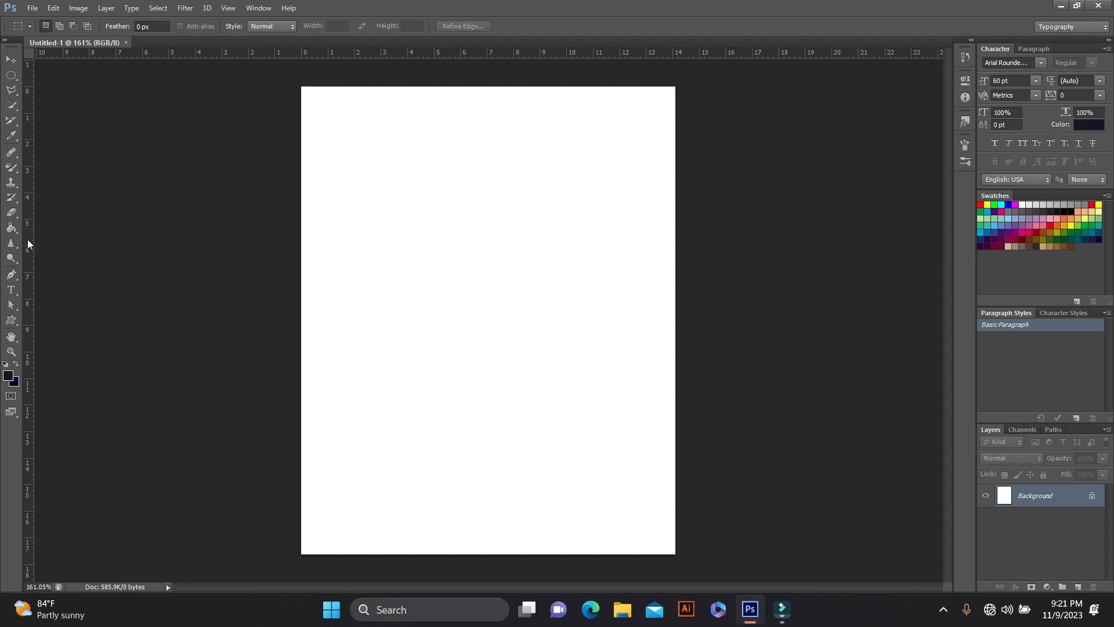
left_click_drag(27, 244, 408, 236)
scroll(407, 236, "up", 5)
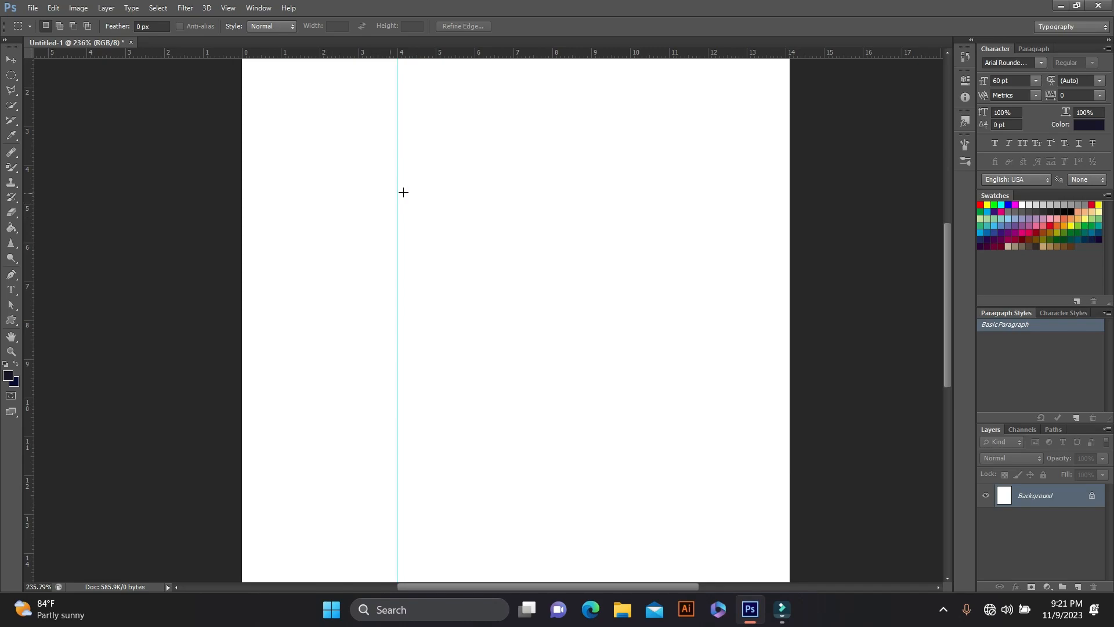
scroll(409, 193, "down", 3)
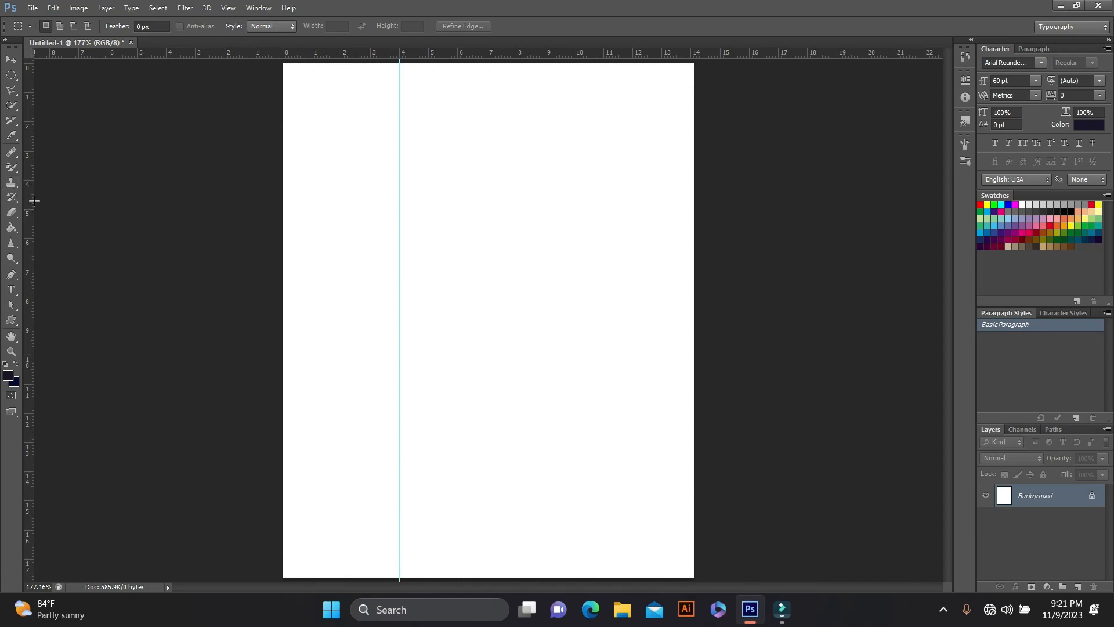
left_click_drag(30, 195, 634, 202)
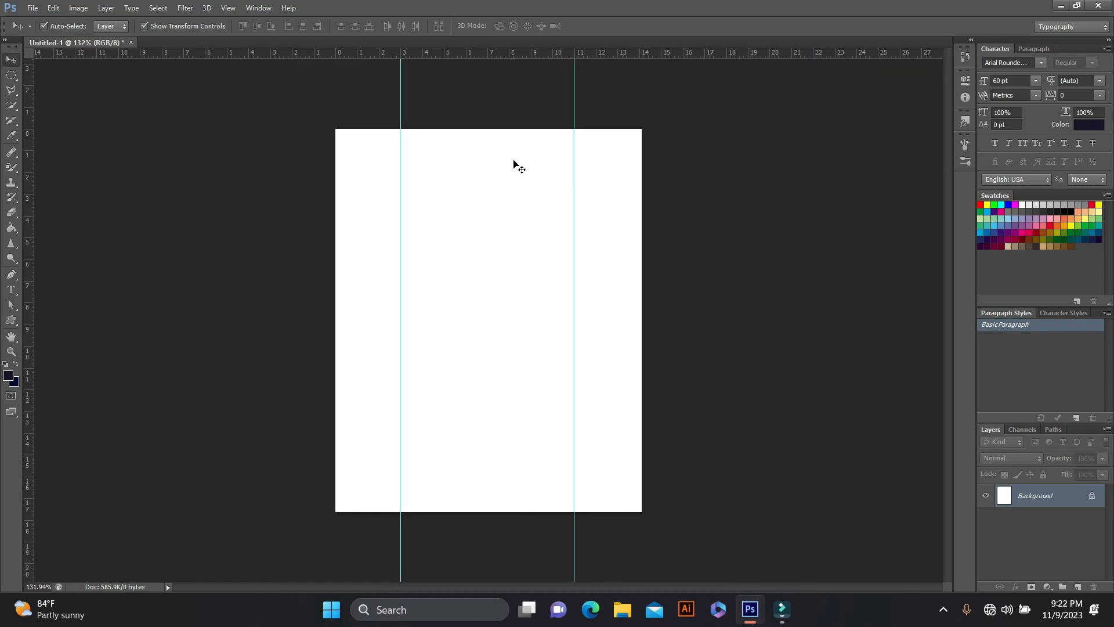
- Place horizontal guides 2 cm inside the page's top and bottom edges, moving the ruler origin to the page's bottom-left corner for the lower one
key("ctrl+0")
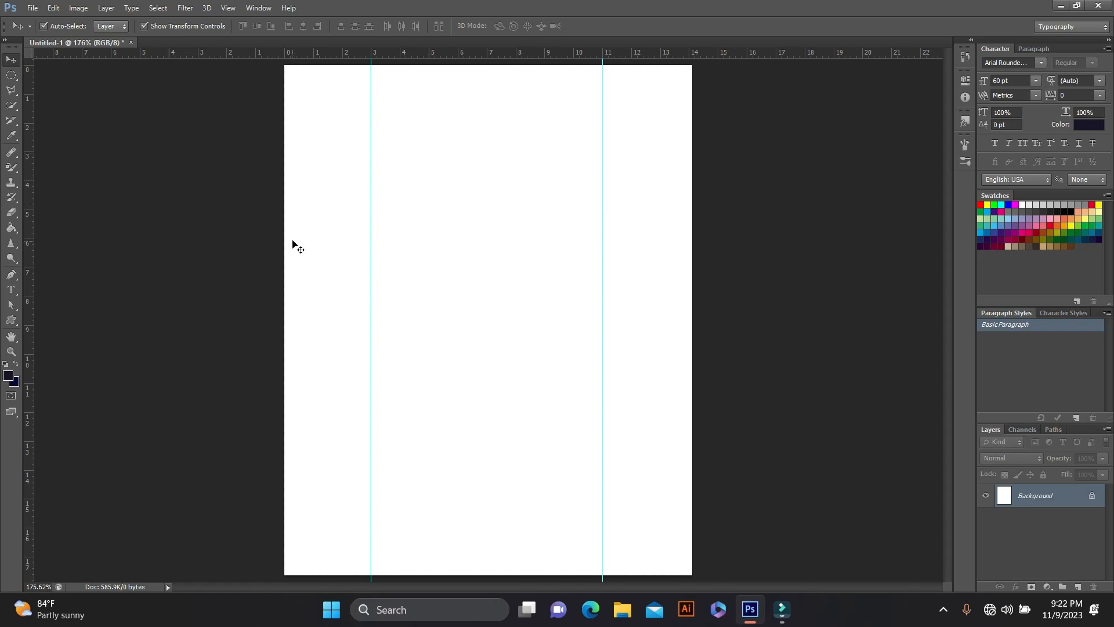
scroll(365, 184, "down", 2)
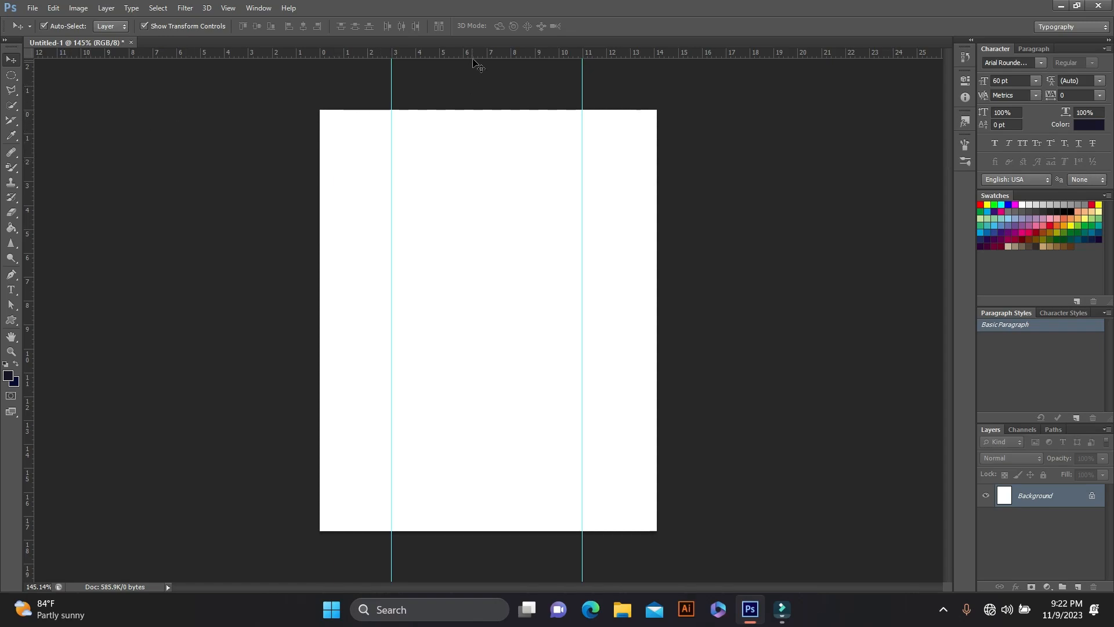
left_click_drag(479, 58, 482, 156)
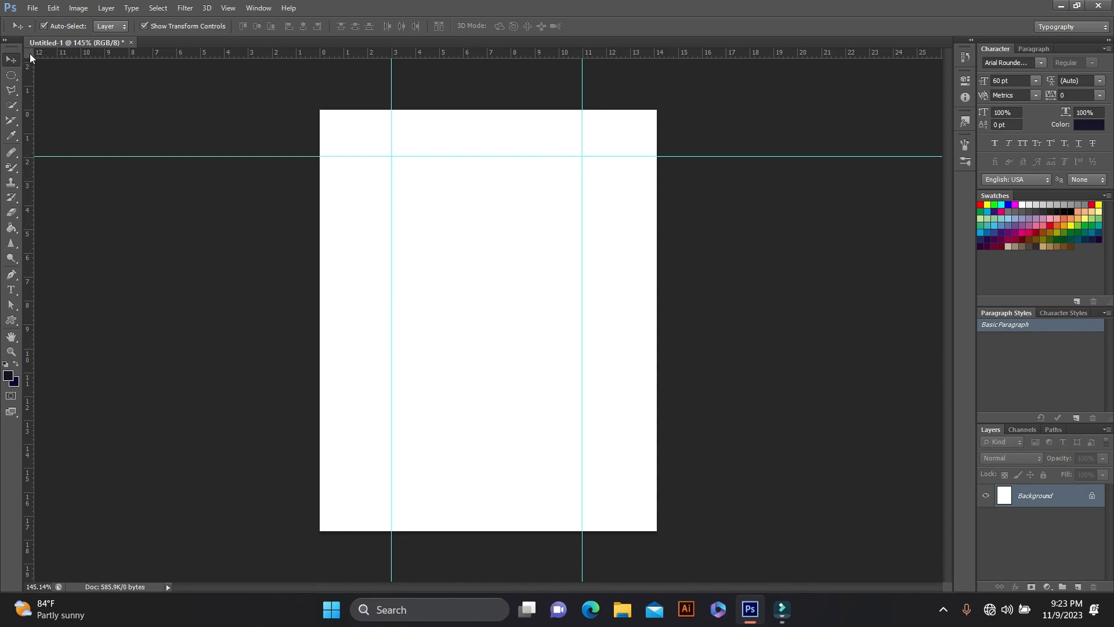
left_click_drag(29, 54, 152, 308)
left_click_drag(250, 459, 320, 530)
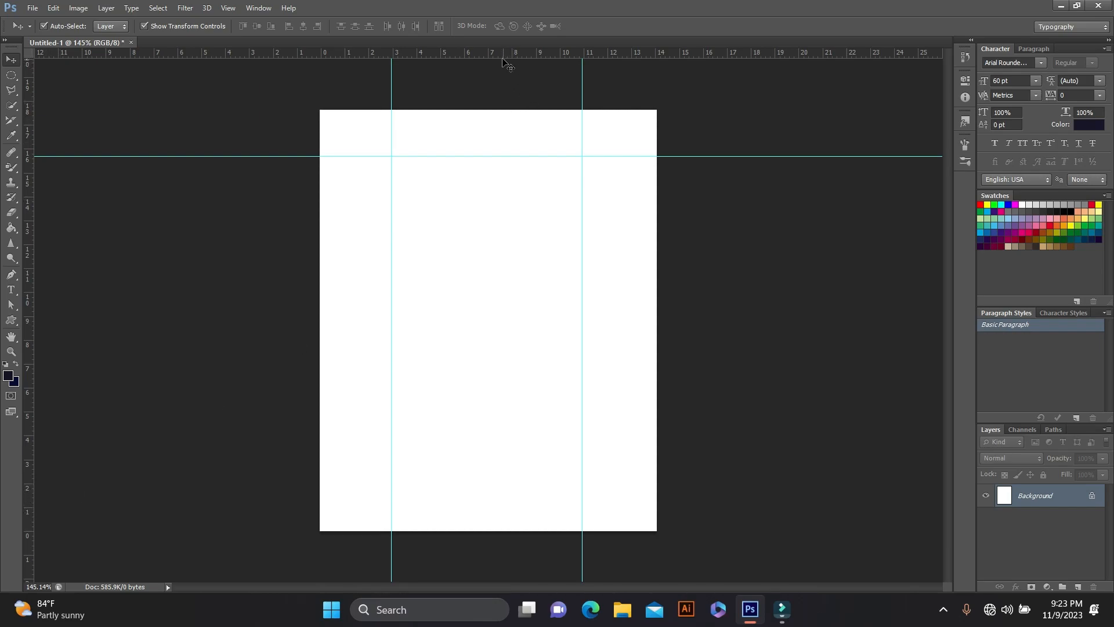
left_click_drag(502, 53, 504, 482)
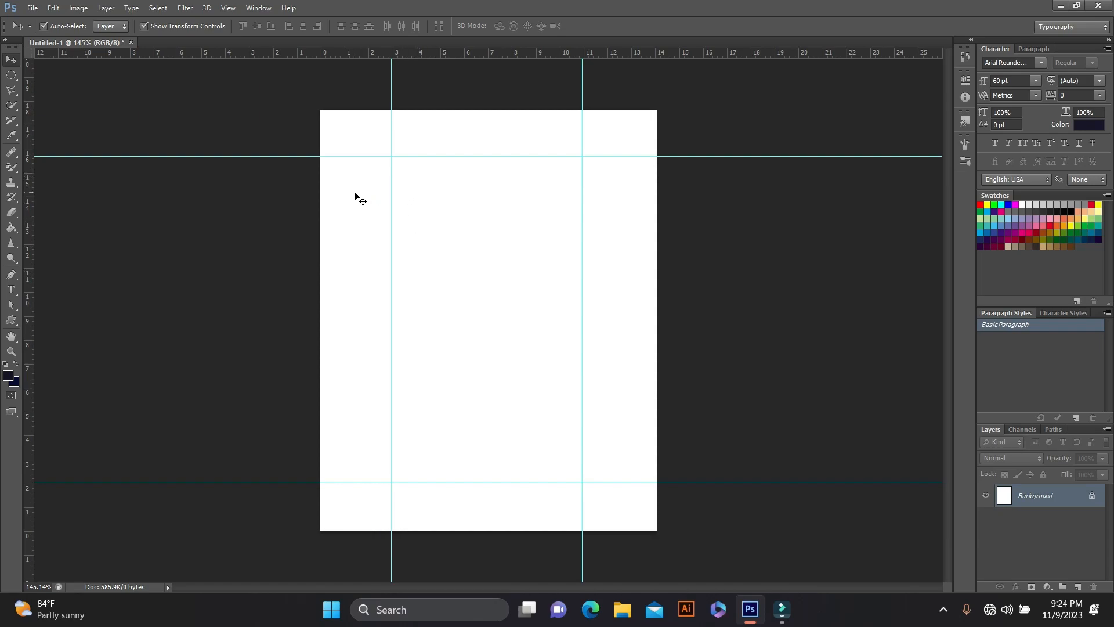
- Draw a white rounded rectangle with a 20 px corner radius, about 227 × 387 px, filling the area between the four guides
left_click(12, 321)
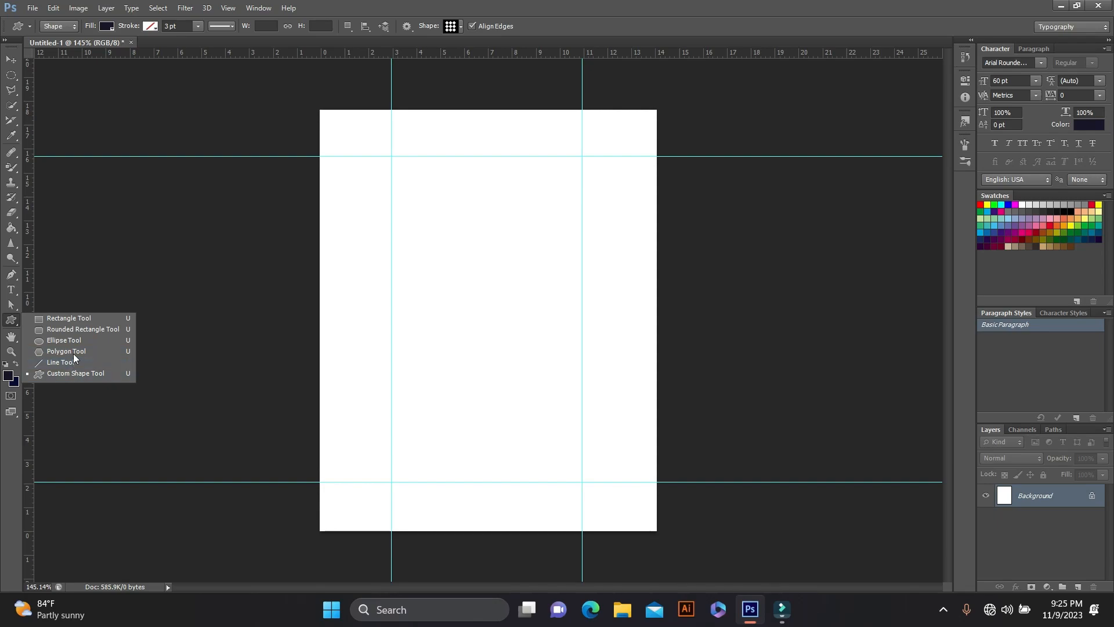
left_click(69, 330)
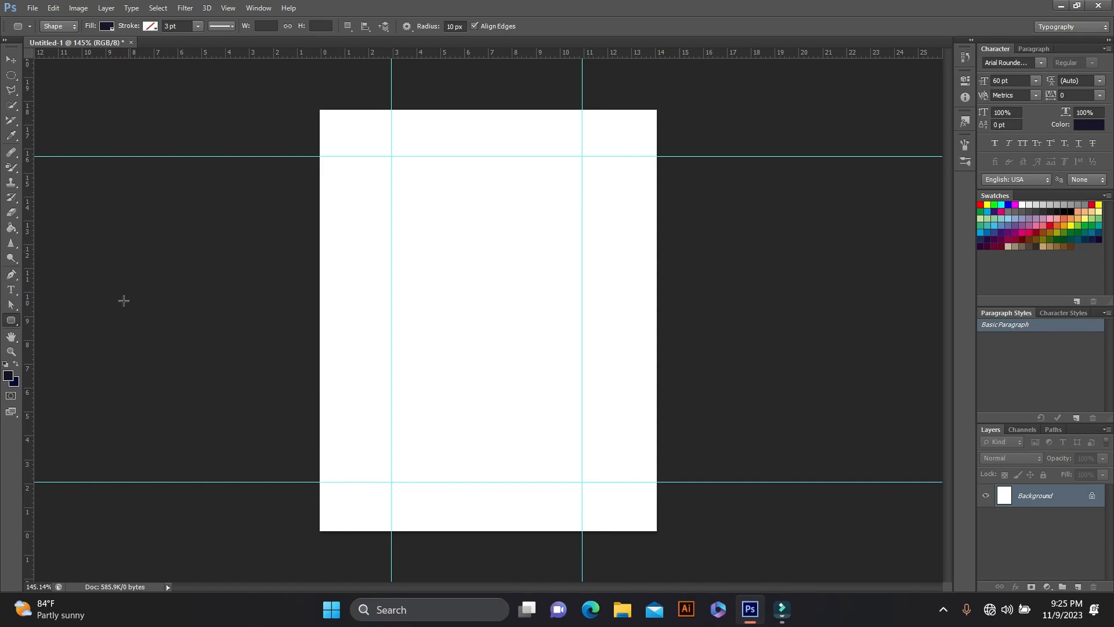
left_click(16, 365)
left_click(15, 365)
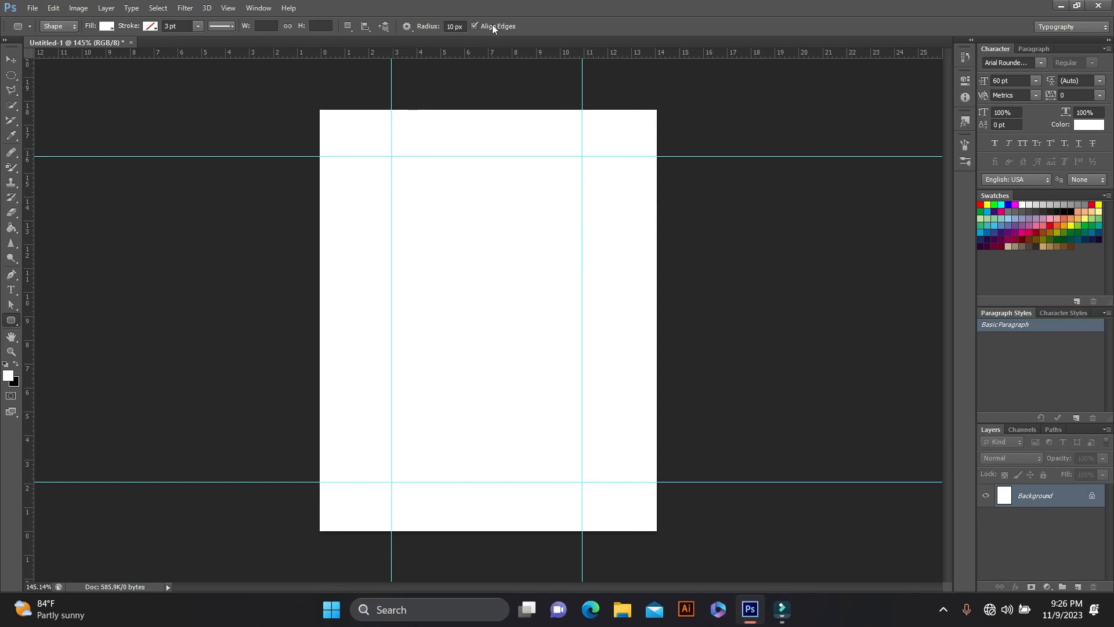
left_click(454, 26)
type("20")
left_click_drag(391, 155, 582, 481)
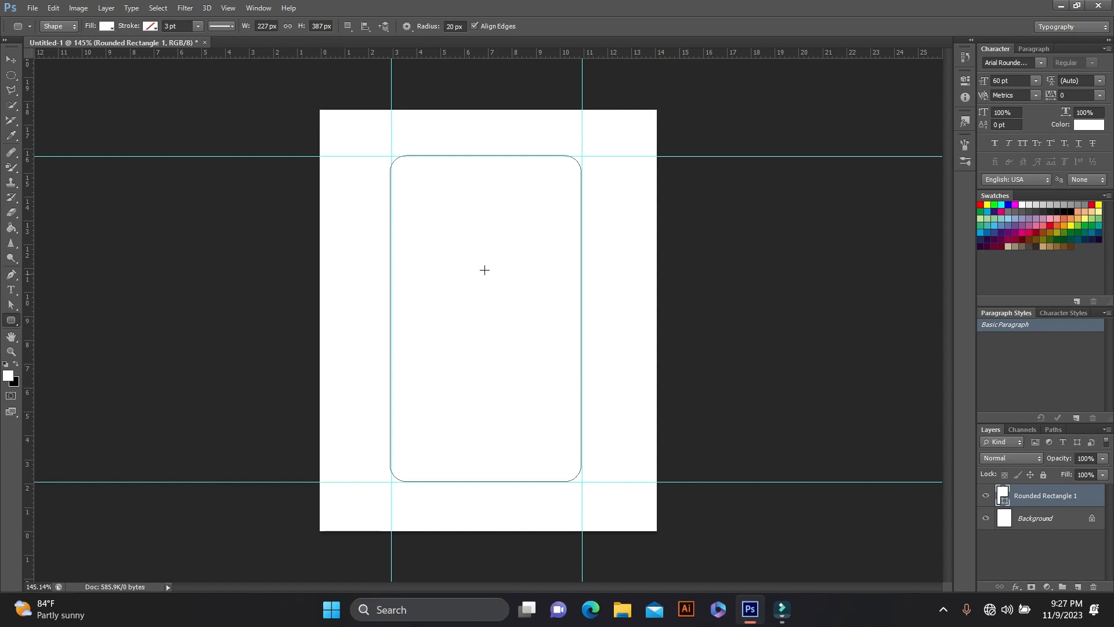
- Change the rounded rectangle's fill to turquoise 41e7d5 and hide the guides
double_click(1003, 493)
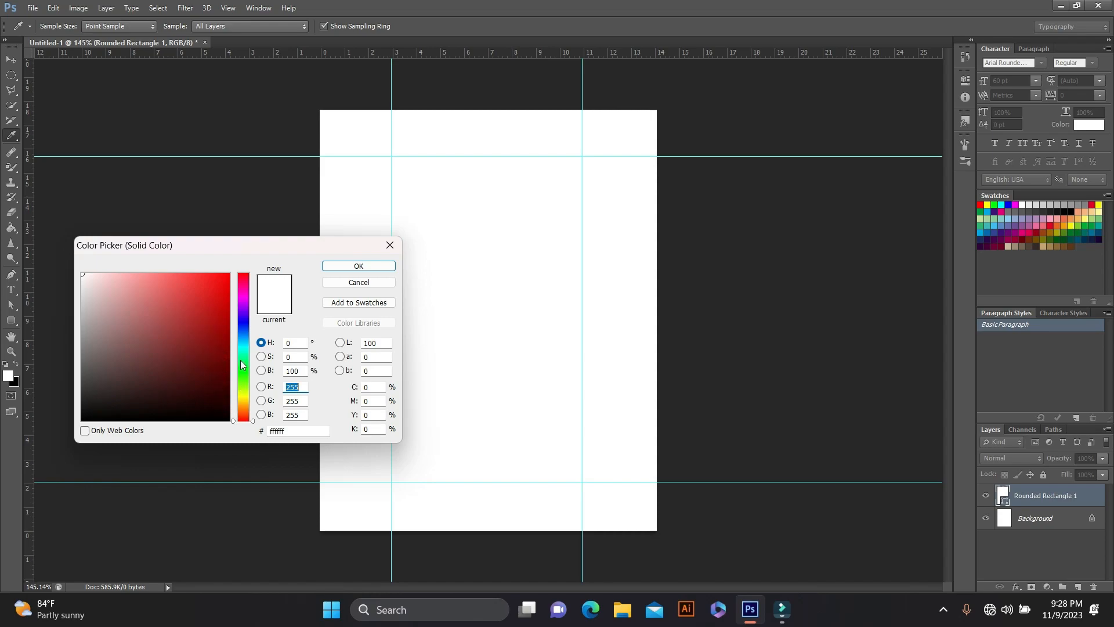
left_click(245, 335)
left_click(244, 354)
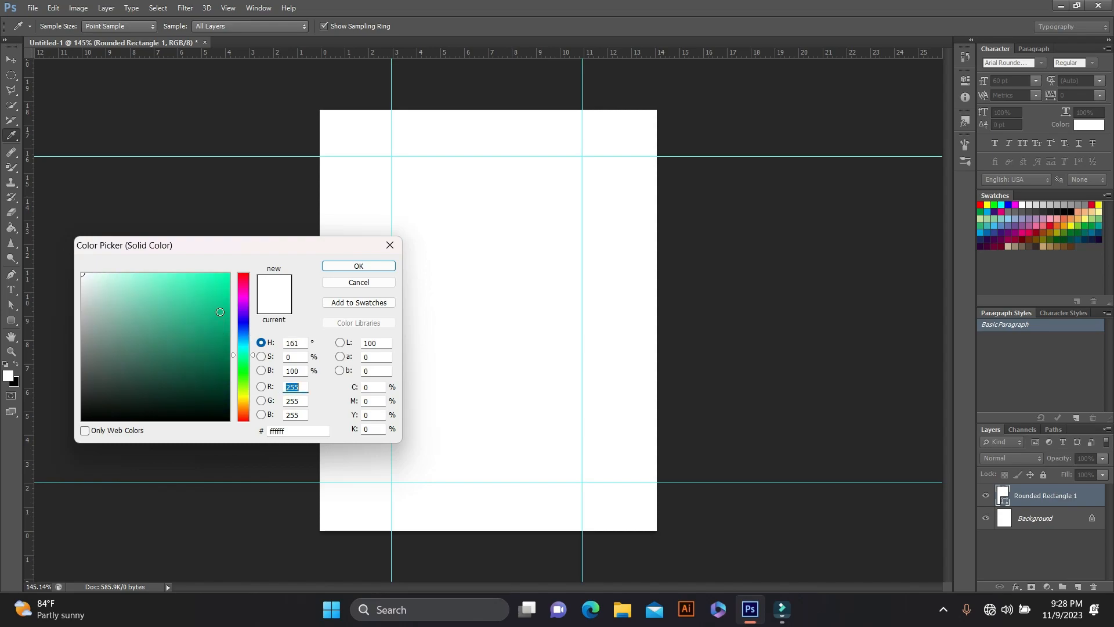
left_click(220, 308)
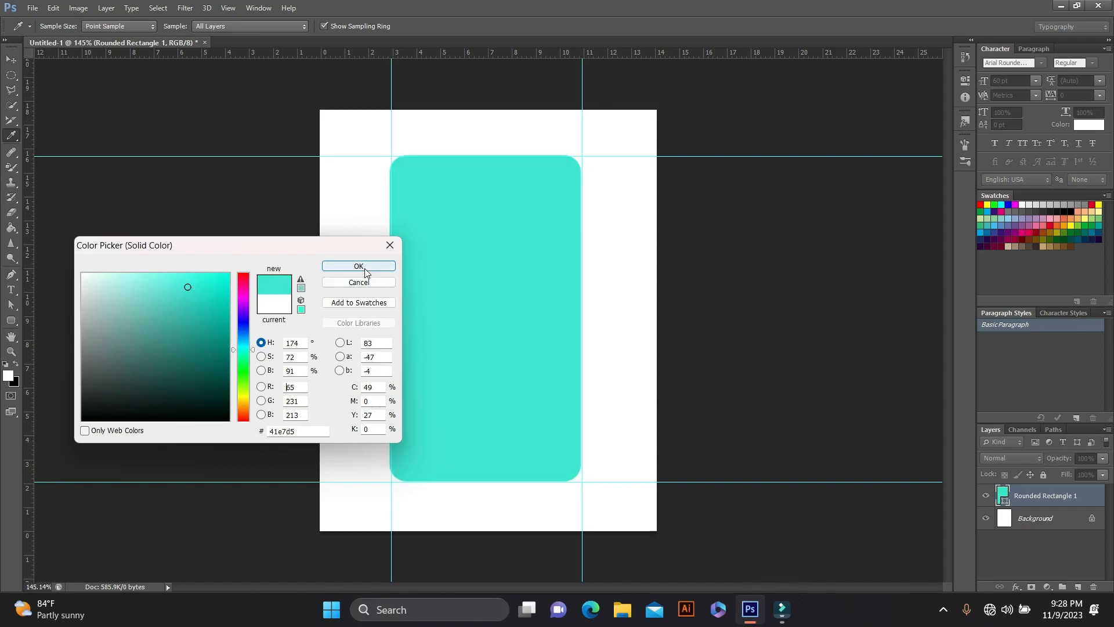
left_click(358, 266)
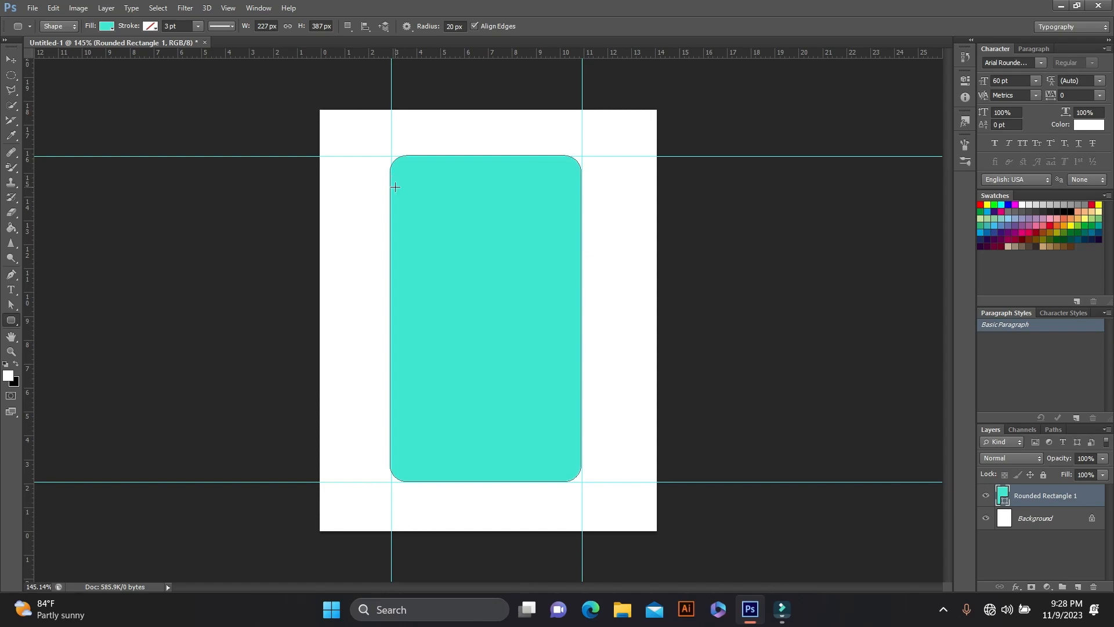
left_click(225, 8)
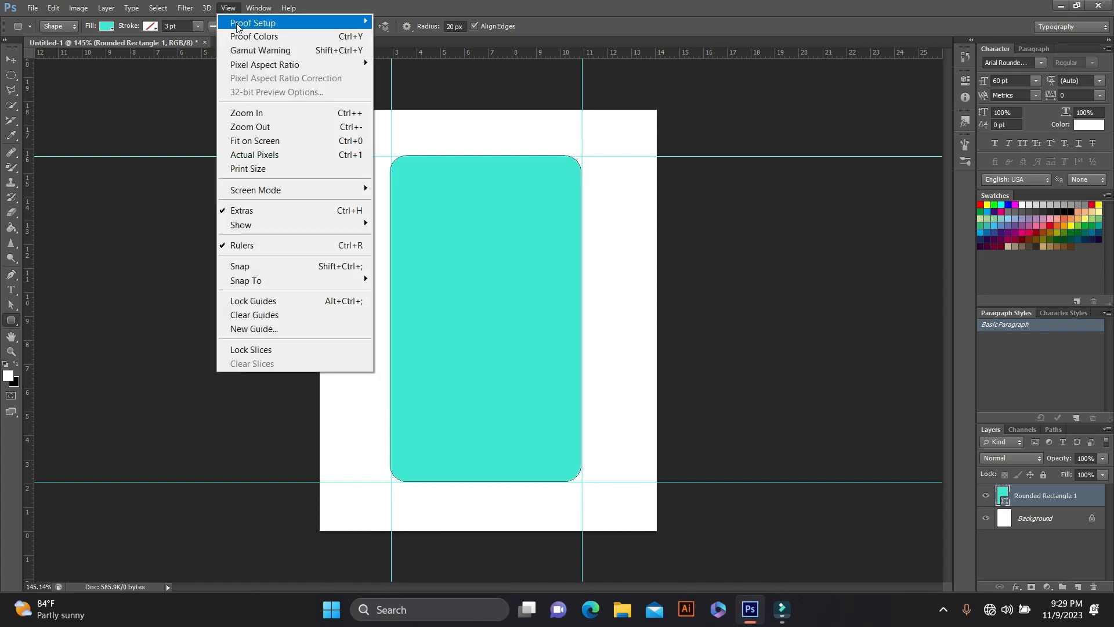
left_click(250, 209)
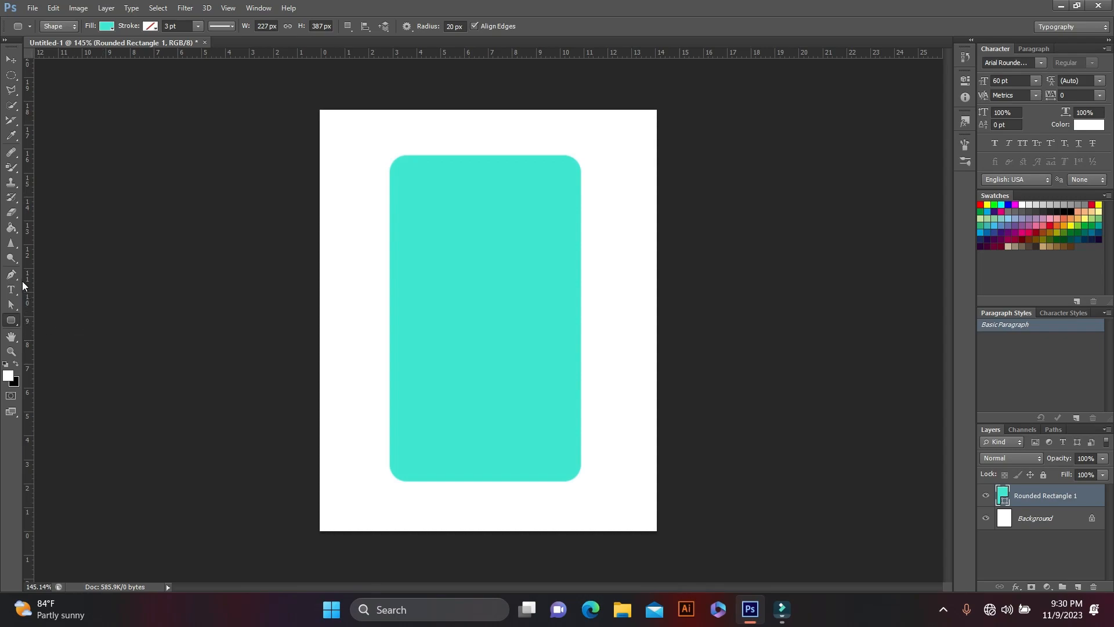
- Activate the Burn tool and rasterize the rounded rectangle layer so it can be painted on
left_click(11, 257)
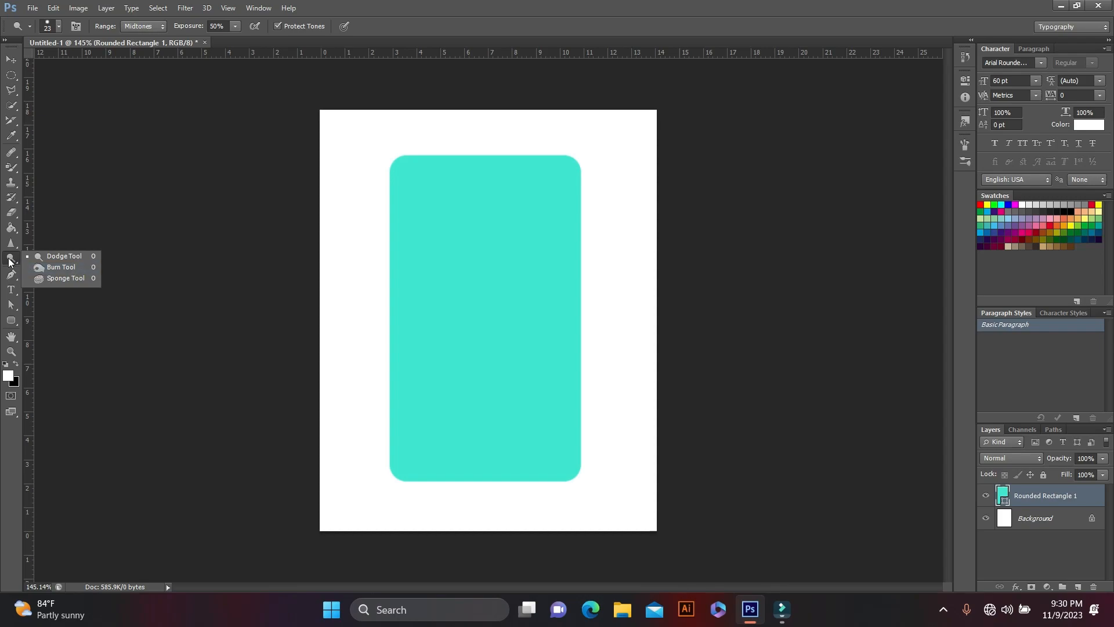
left_click(65, 271)
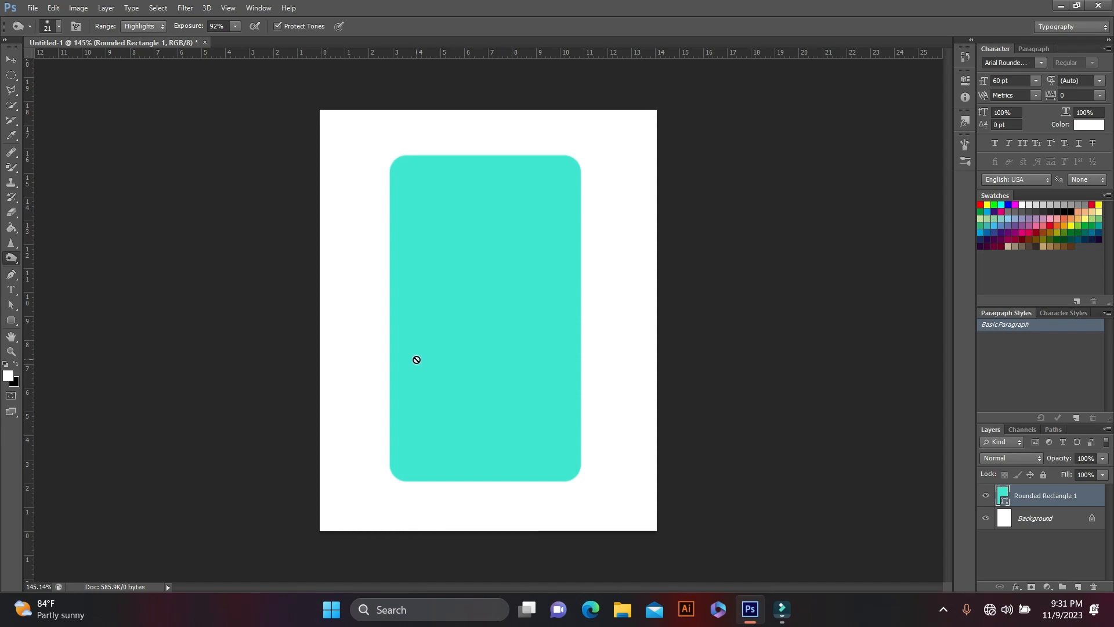
right_click(1027, 495)
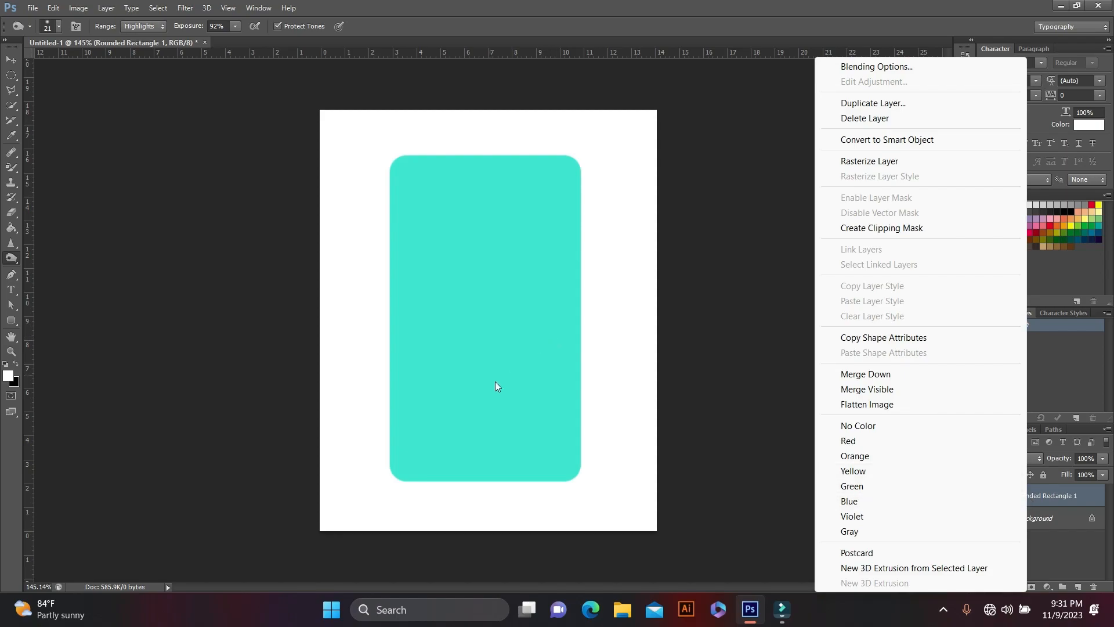
left_click(882, 166)
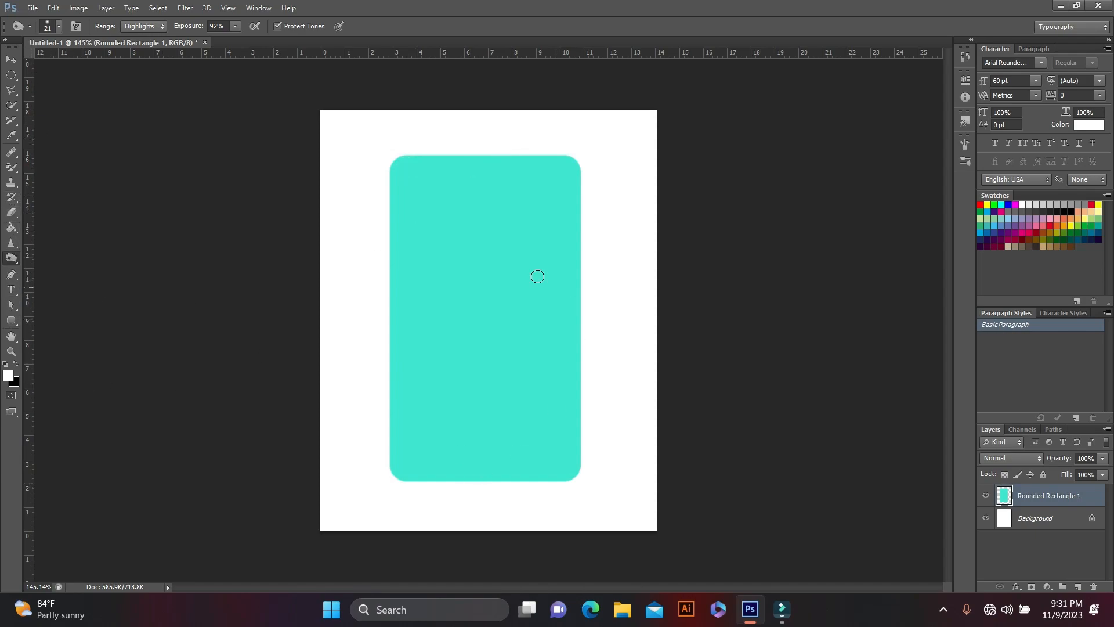
- Set the Burn brush size to 50 px and darken the rectangle's left edge with two straight vertical passes
left_click(58, 26)
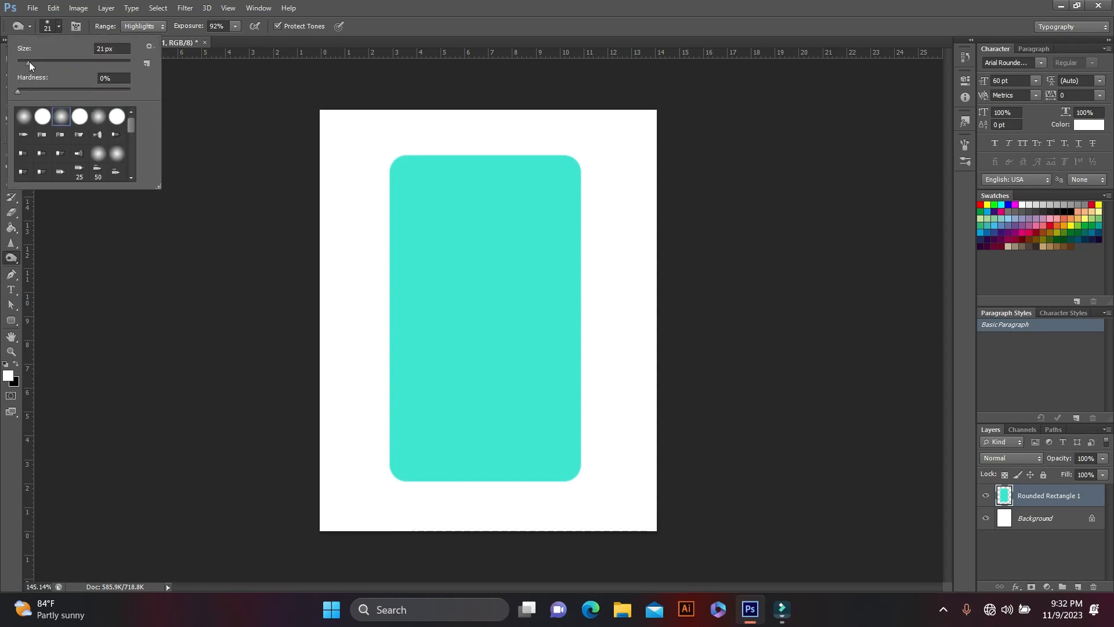
left_click_drag(29, 61, 46, 67)
key("Return")
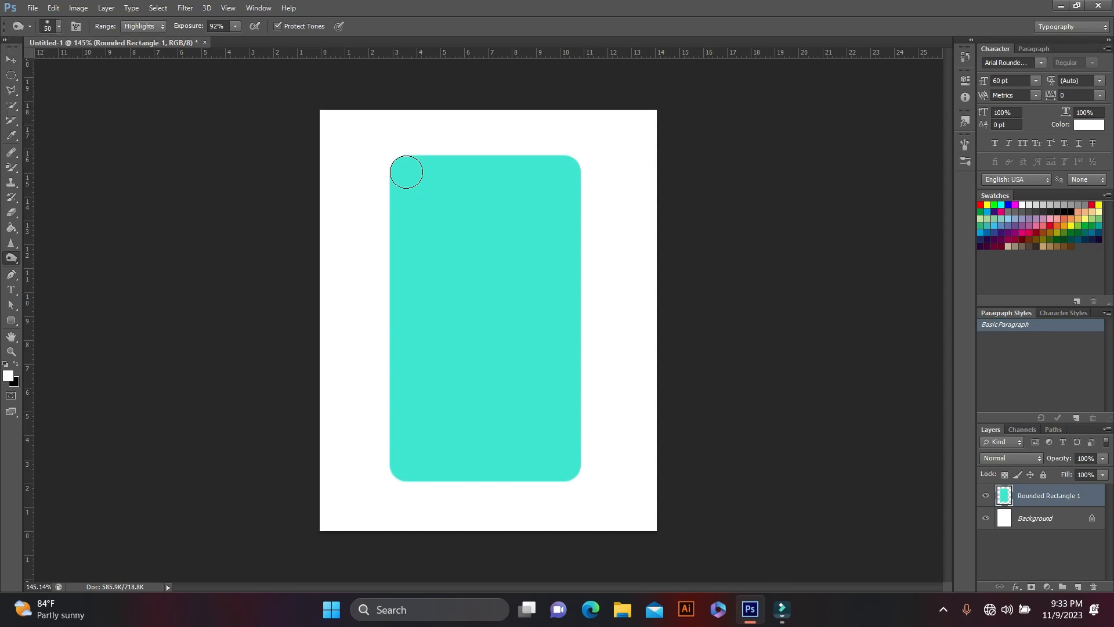
left_click(406, 172)
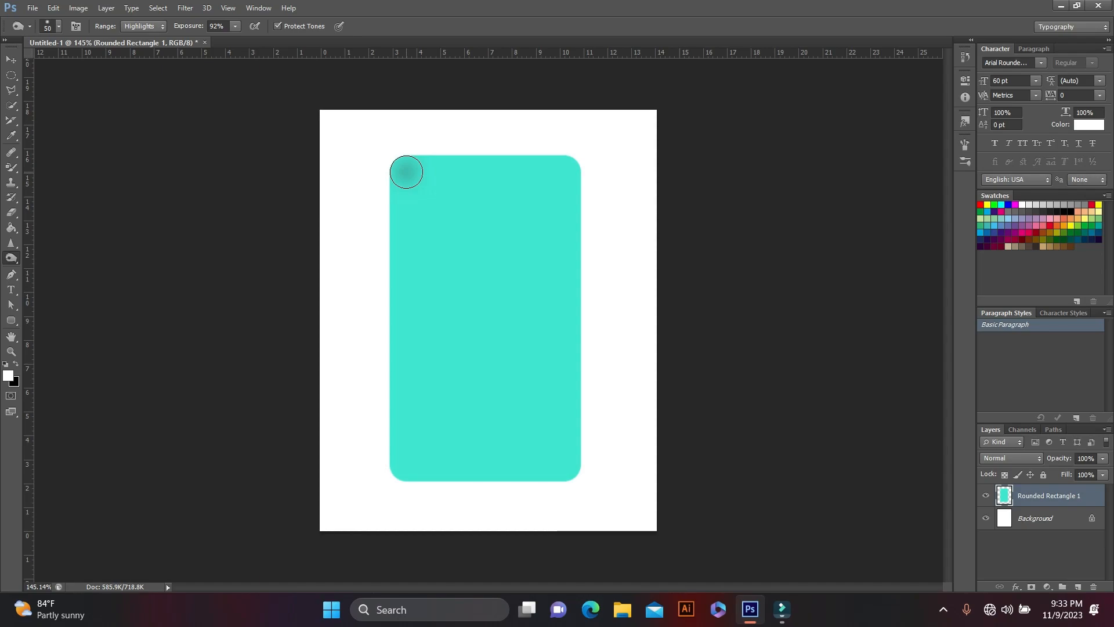
left_click(405, 464, "shift")
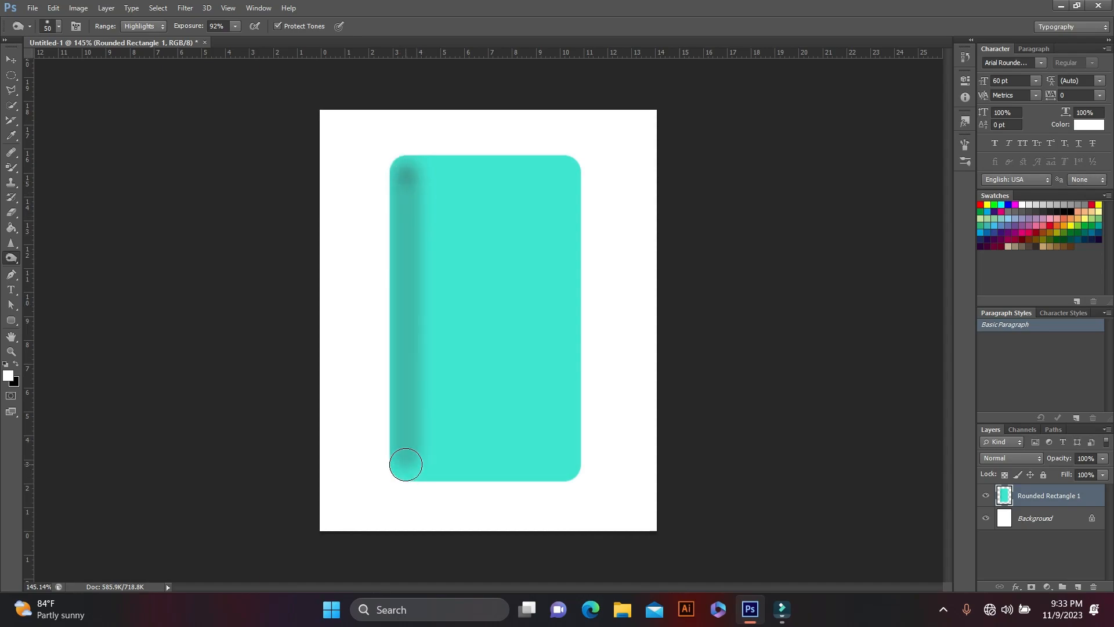
left_click(407, 172)
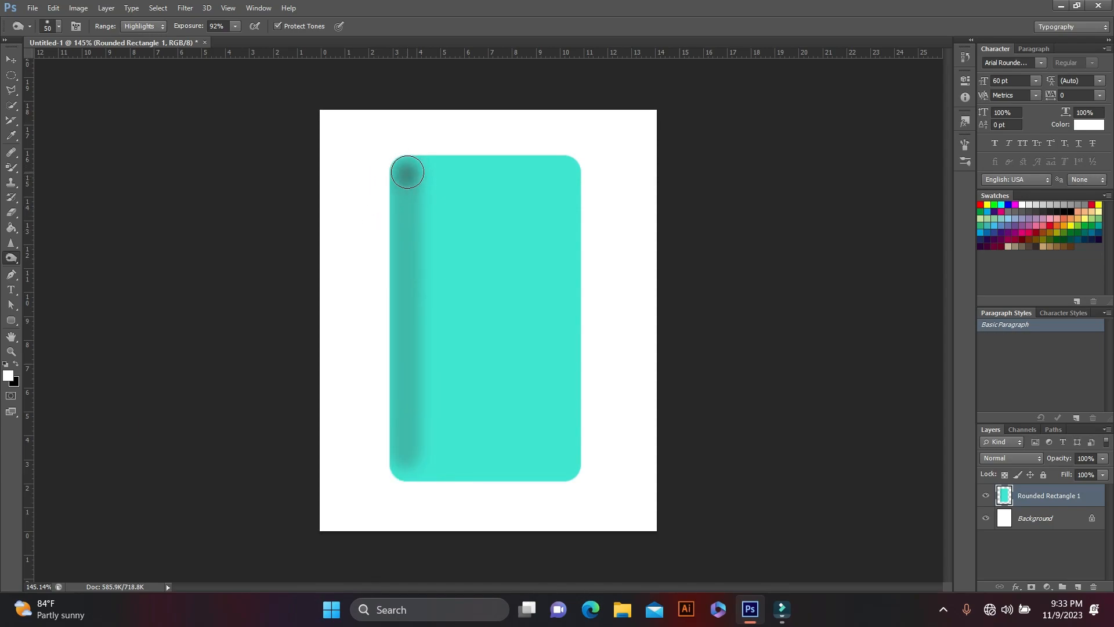
left_click(405, 466, "shift")
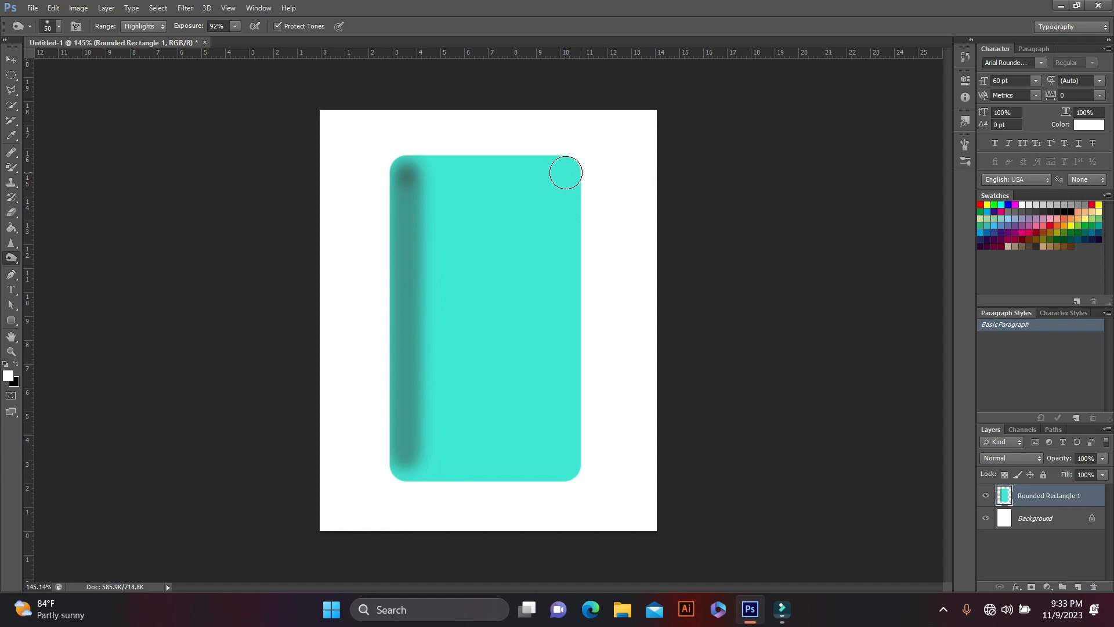
- Burn the rectangle's right edge from top to bottom with repeated vertical strokes to match the dark left band
left_click(565, 172)
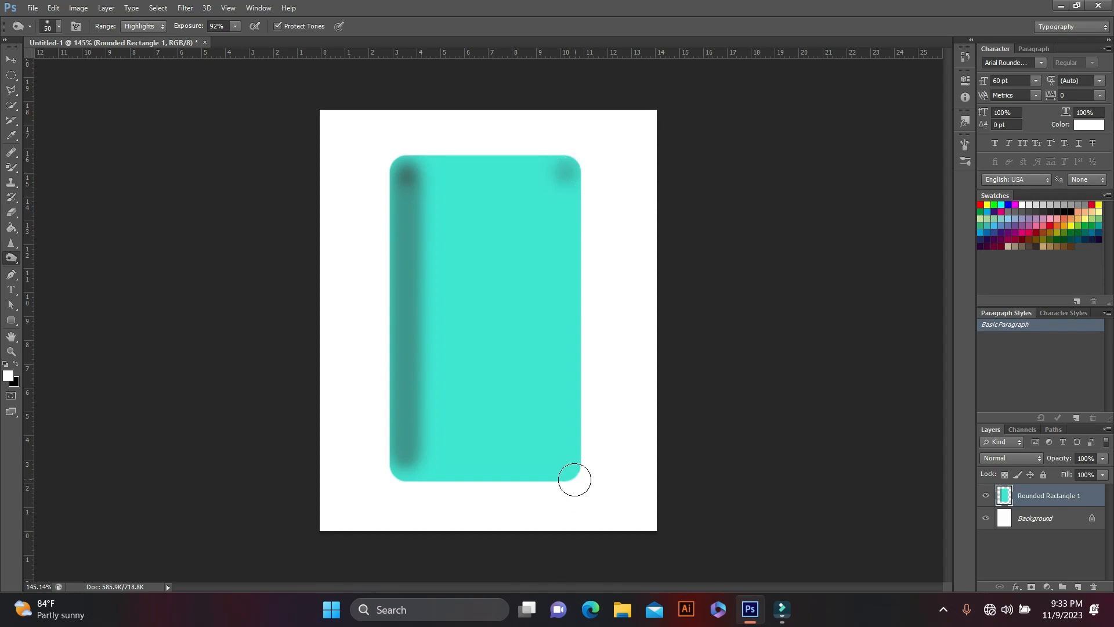
left_click(564, 463, "shift")
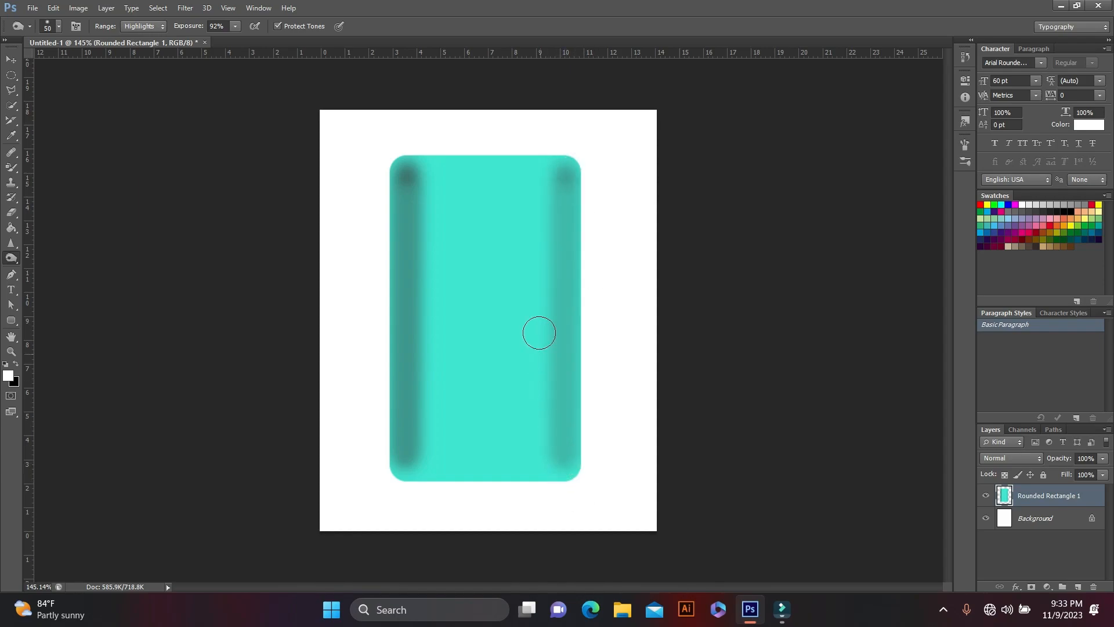
left_click(565, 173)
mouse_move(565, 172)
left_mouse_down()
mouse_move(587, 348)
mouse_move(585, 505)
left_mouse_up()
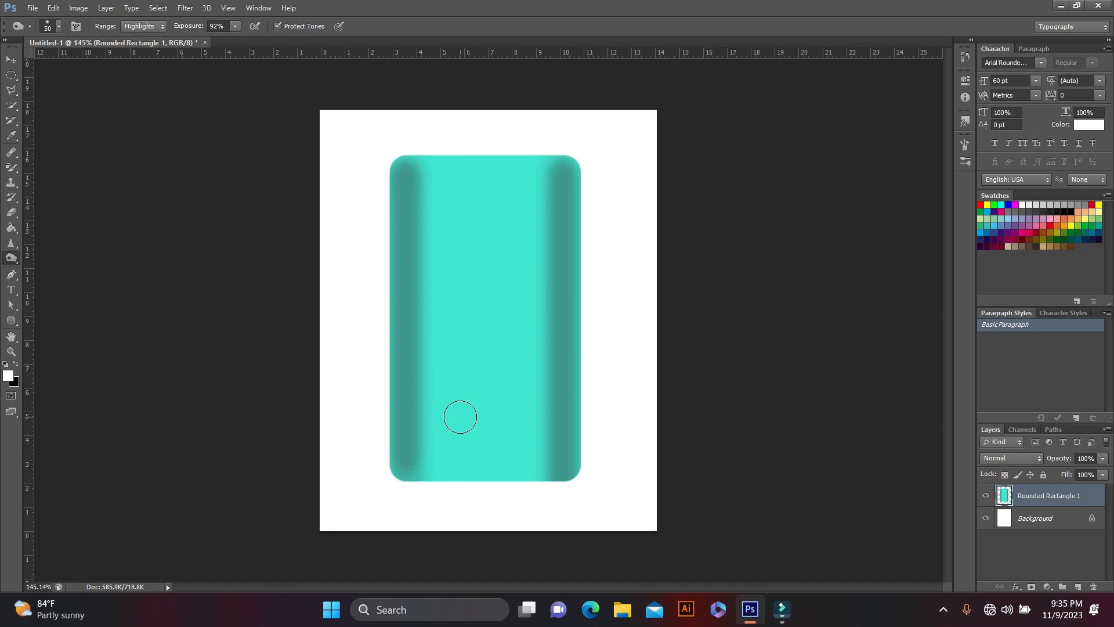
- Lighten a vertical strip along the inner side of each dark band with the Dodge tool at Midtones, 50% exposure
right_click(13, 261)
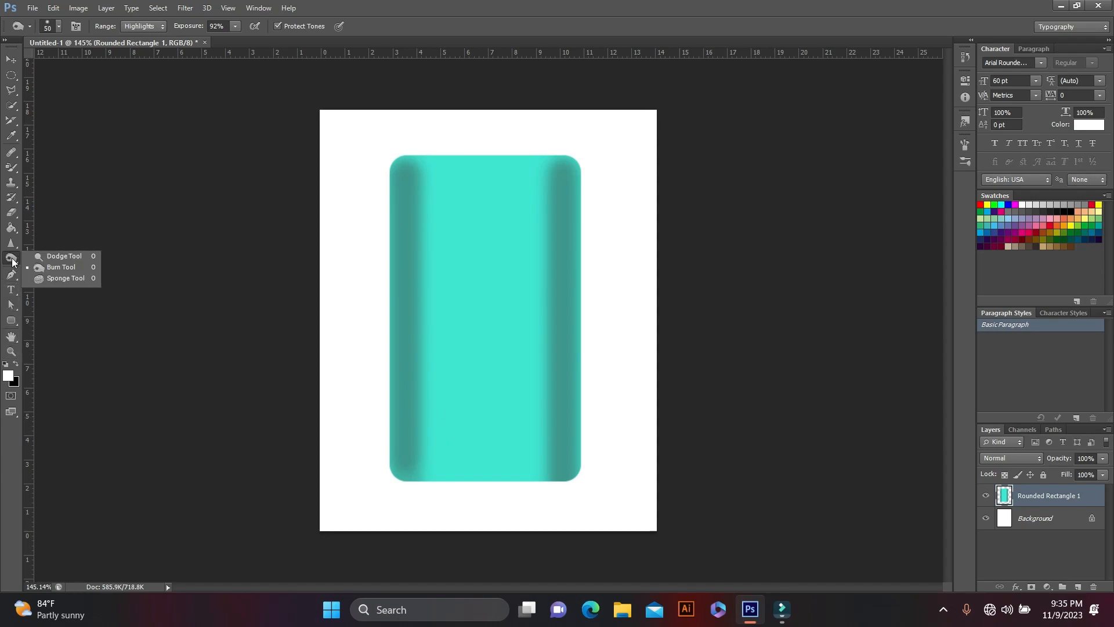
left_click(63, 256)
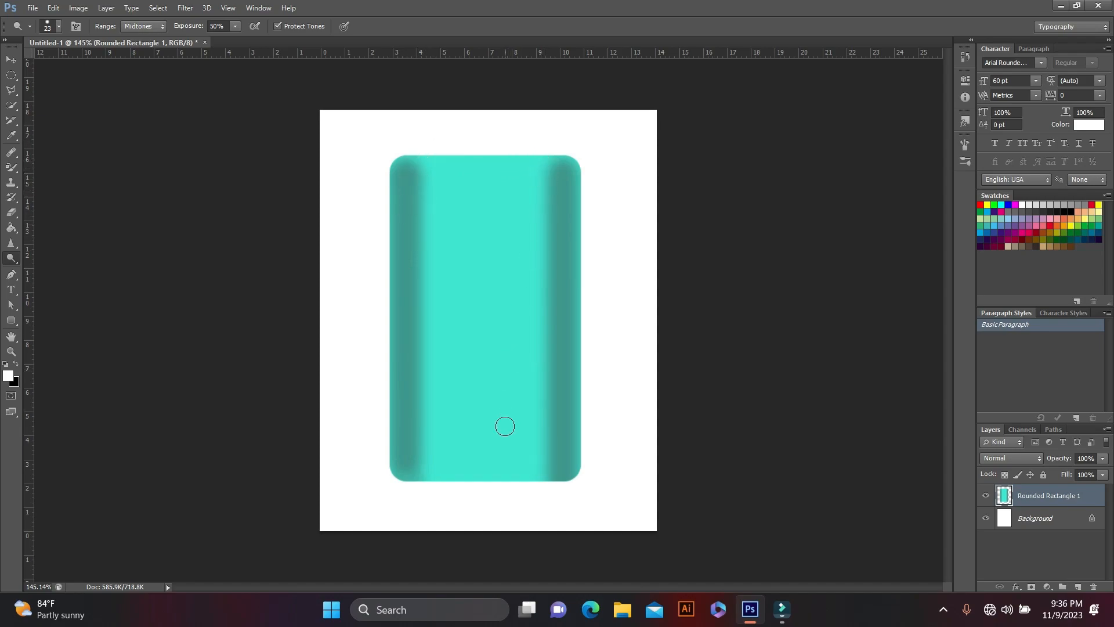
right_click(13, 258)
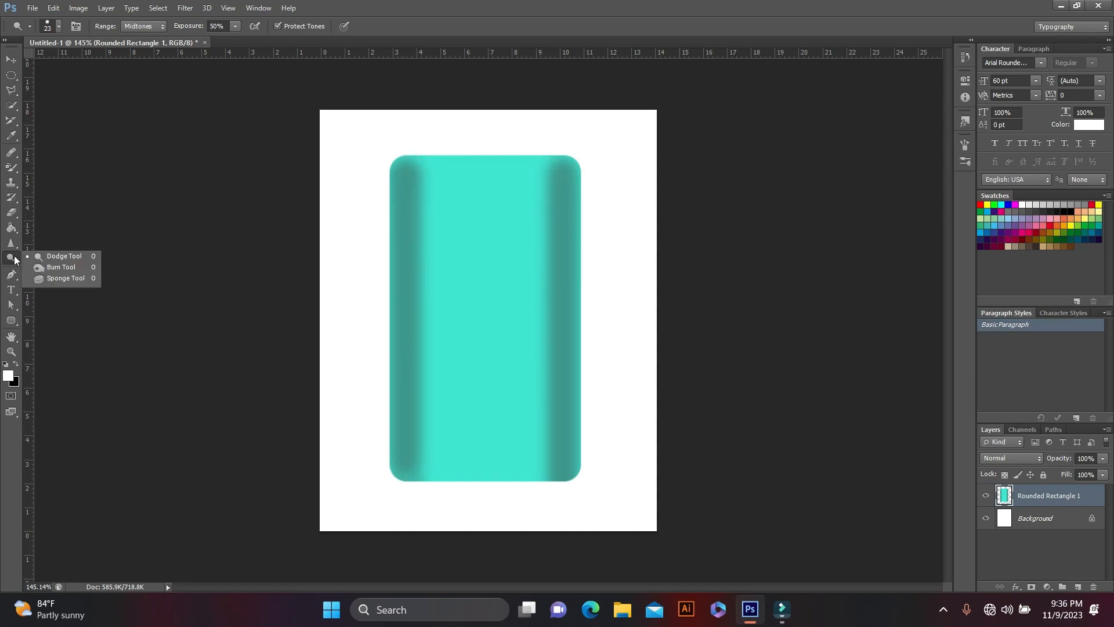
left_click(69, 255)
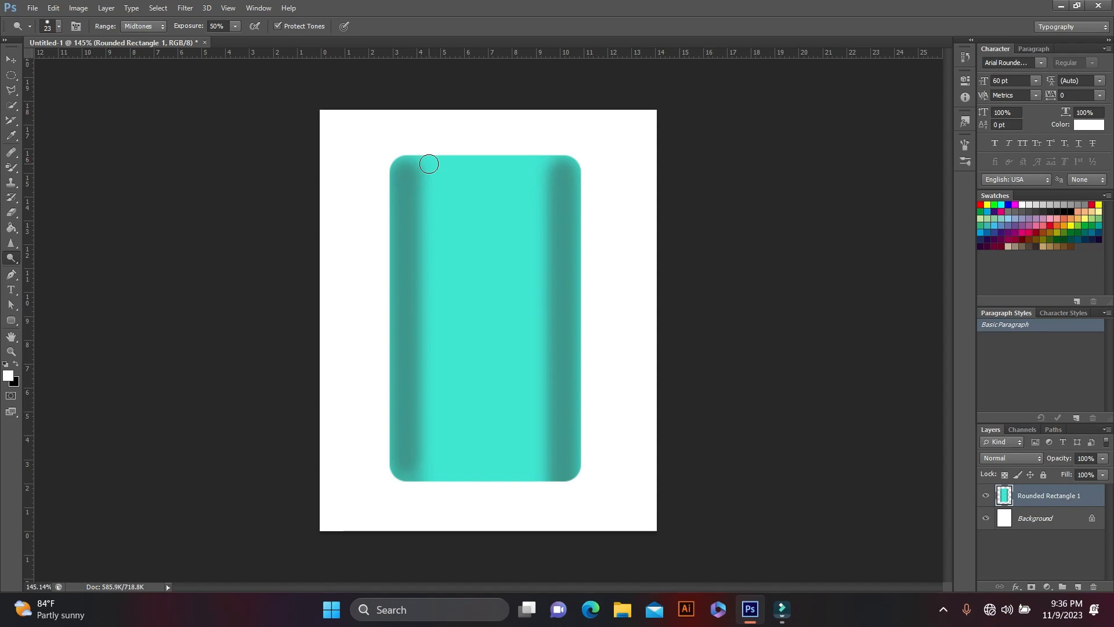
left_click_drag(429, 165, 428, 485)
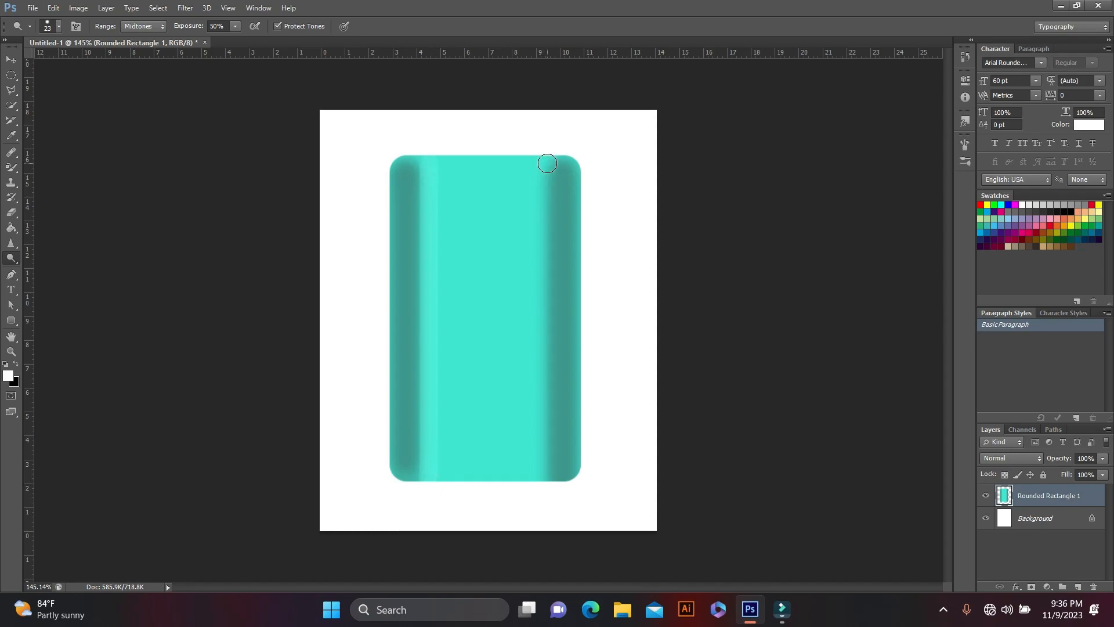
left_click_drag(547, 163, 556, 489)
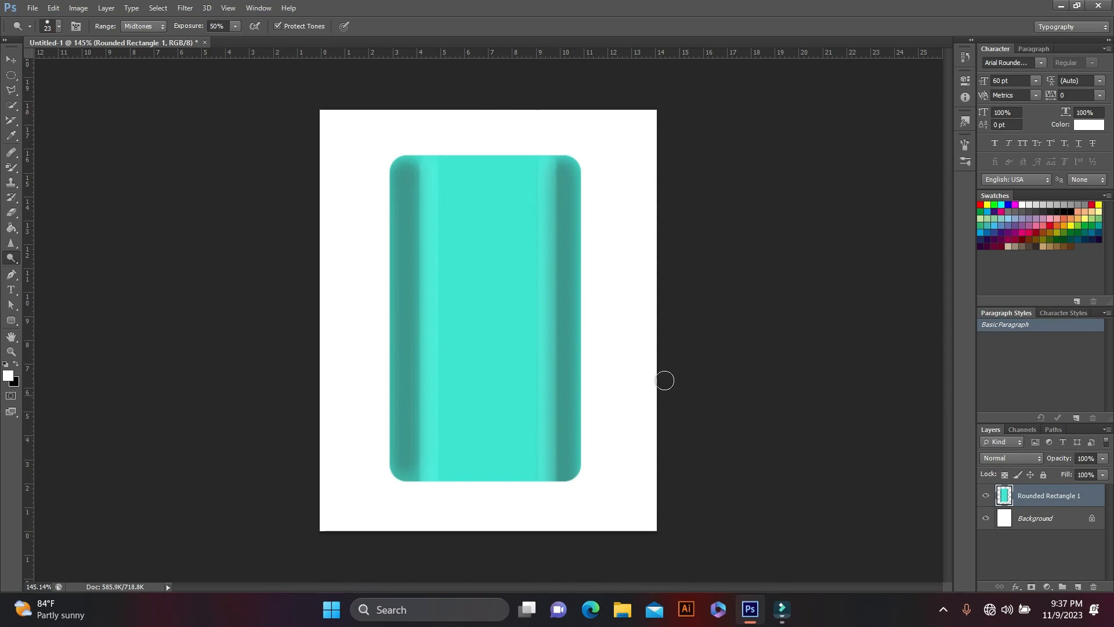
- Show the guides again and add a vertical guide through the rectangle's centre
left_click(226, 8)
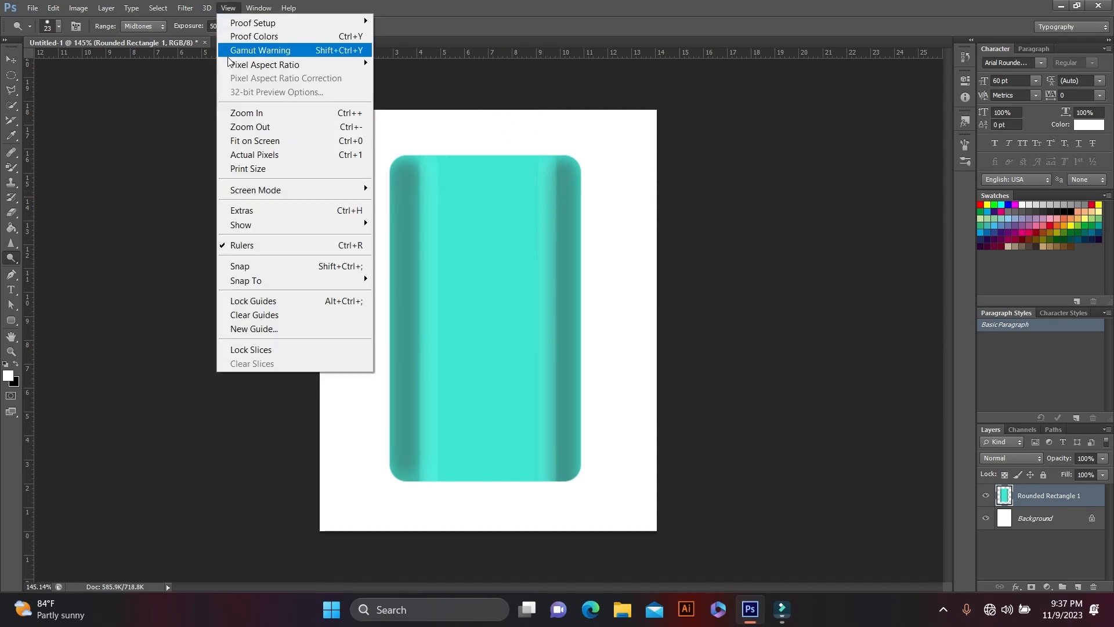
left_click(235, 213)
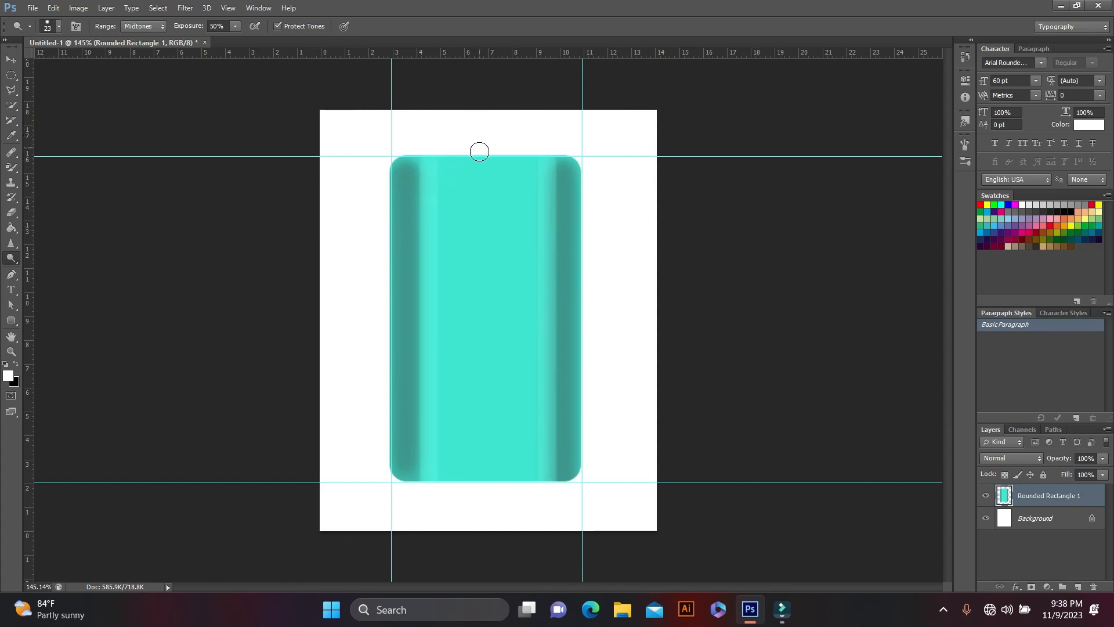
left_click(11, 59)
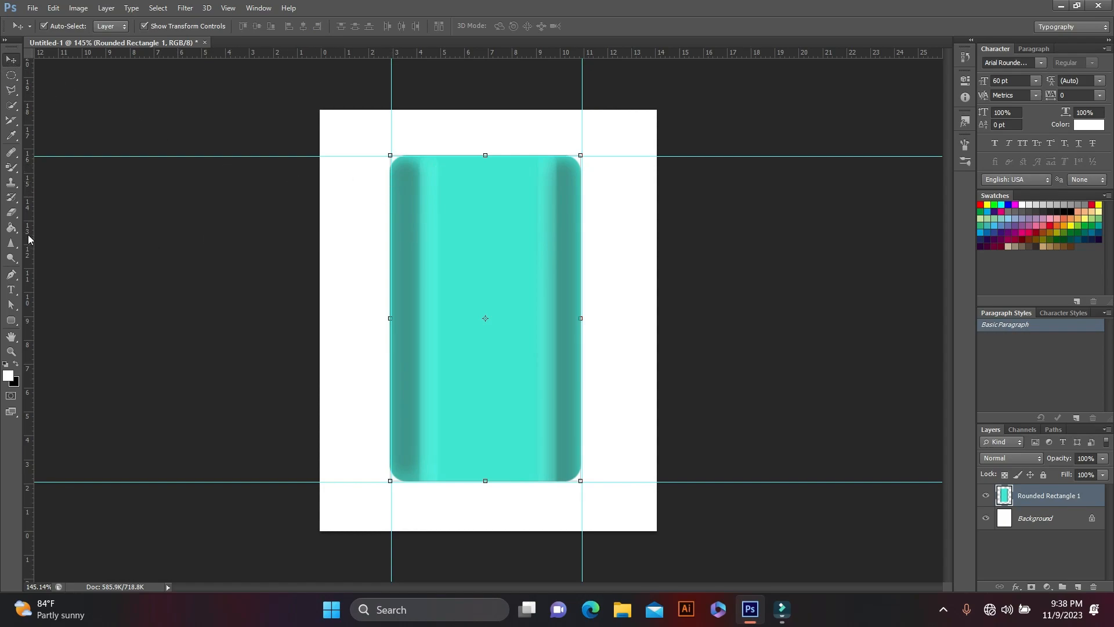
left_click_drag(31, 239, 485, 270)
- Turn on snapping and add a horizontal guide through the rectangle's centre
left_click(228, 7)
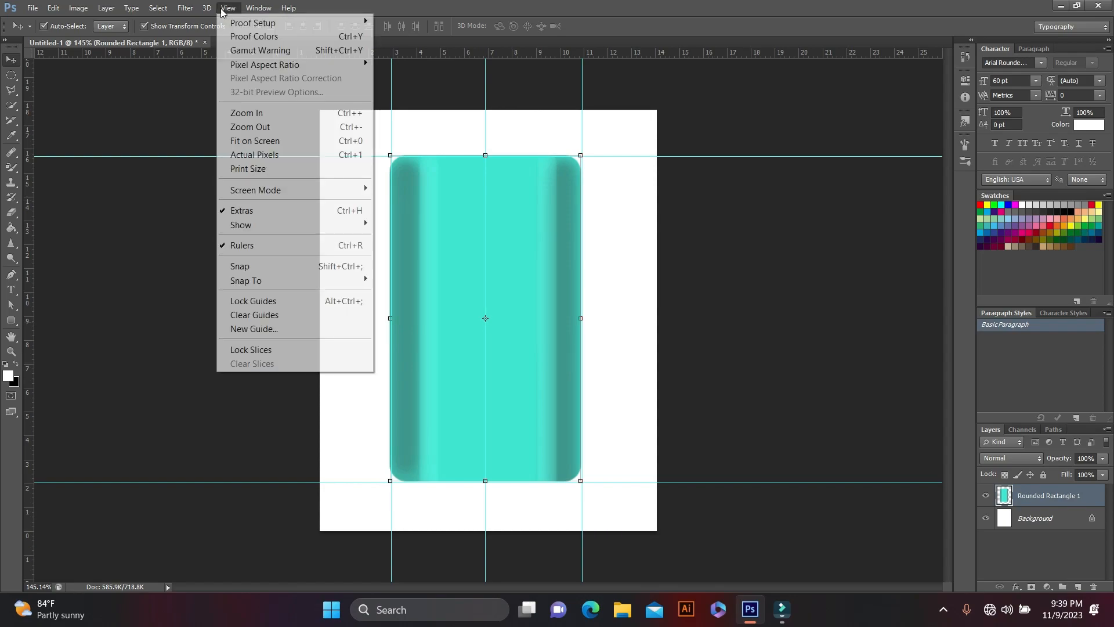
left_click(255, 267)
left_click(228, 8)
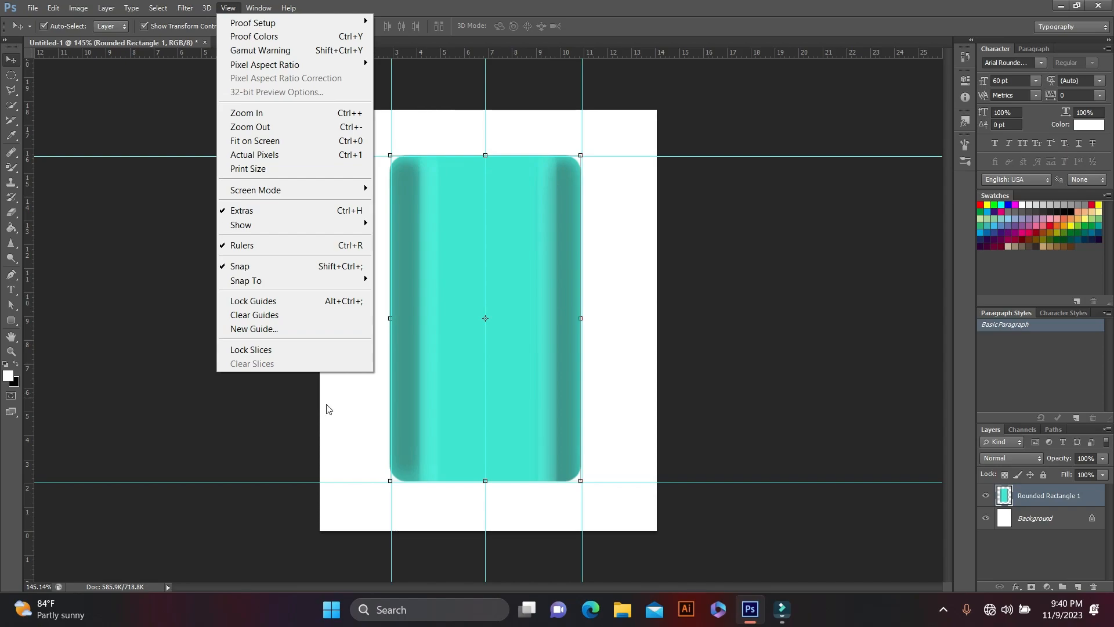
left_click(361, 396)
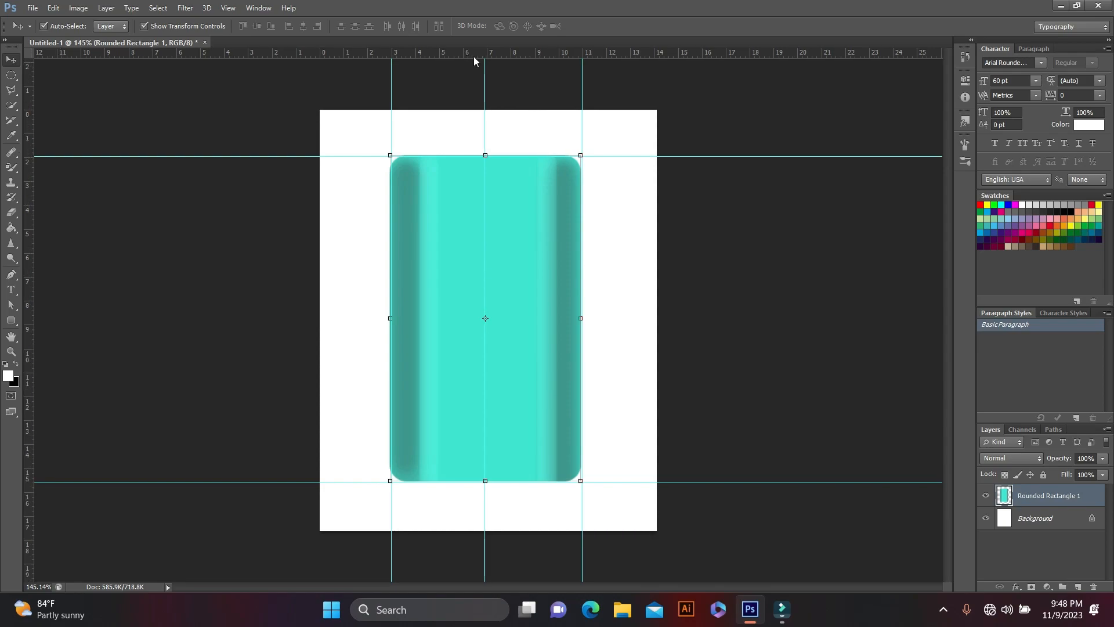
left_click_drag(474, 52, 500, 317)
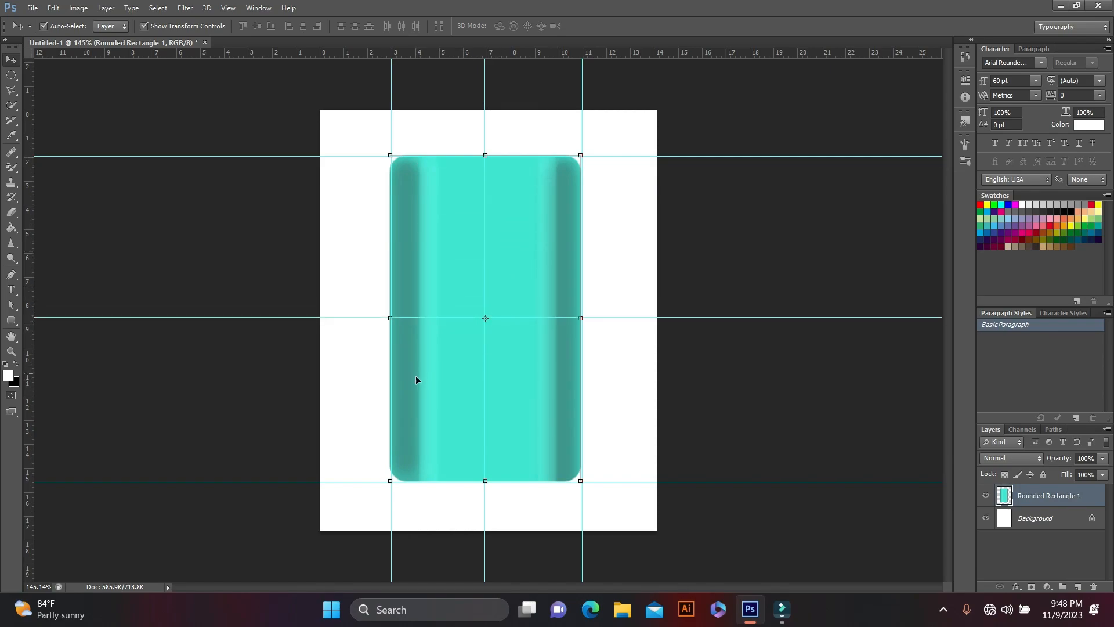
- Place a fixed-size 130 × 130 px elliptical selection in the rectangle's lower half, roughly centred on the middle vertical guide
left_click(9, 81)
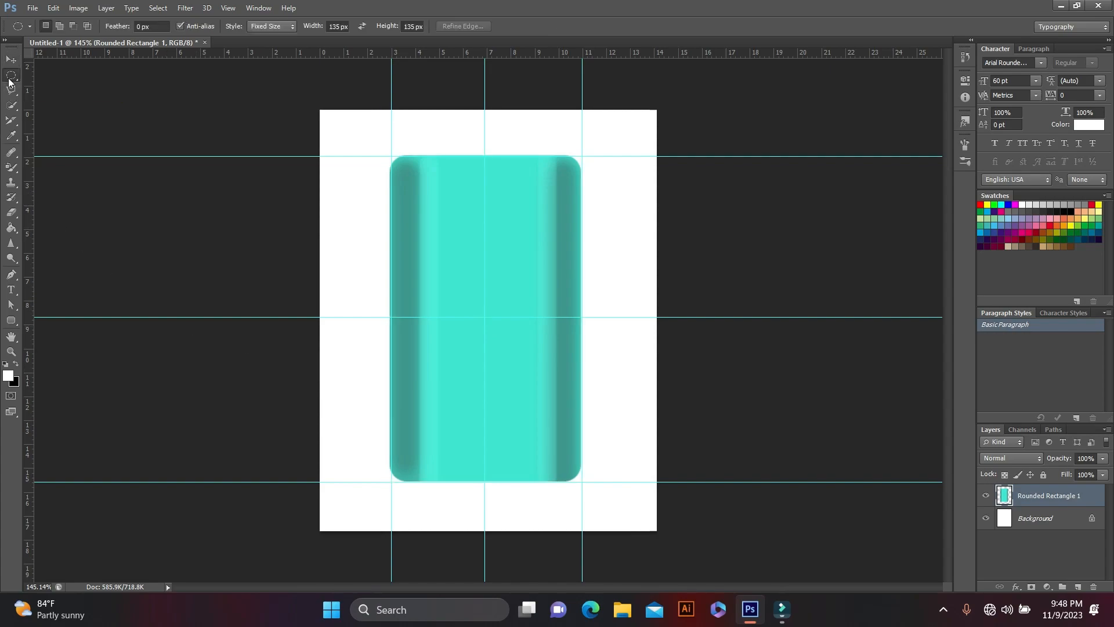
left_click(70, 85)
left_click(294, 29)
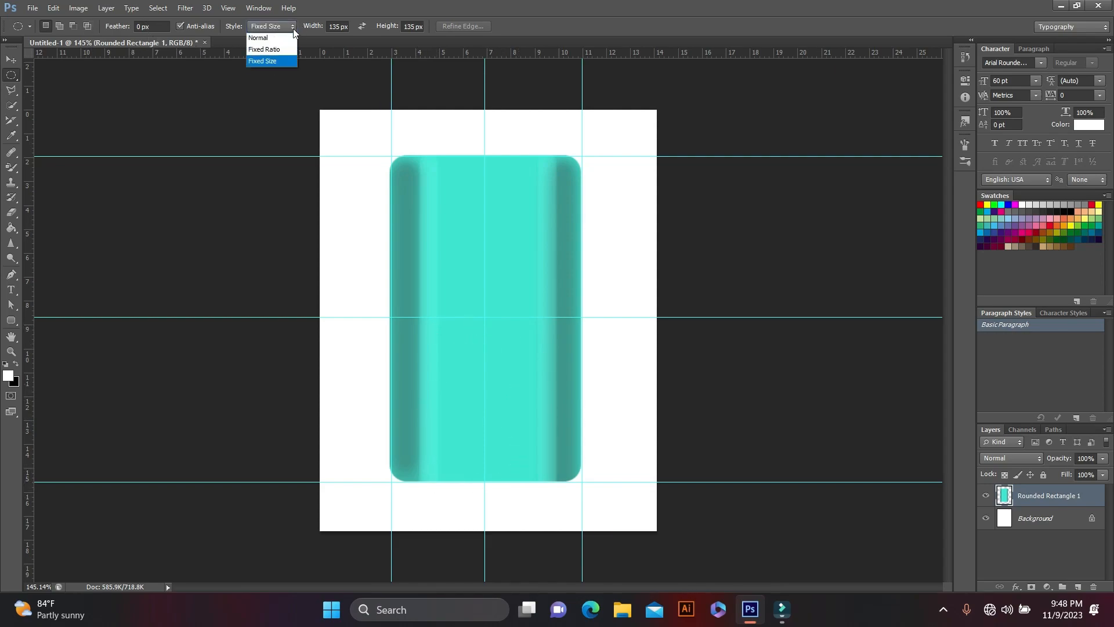
left_click(268, 60)
left_click(338, 27)
type("130")
key("Tab")
type("130")
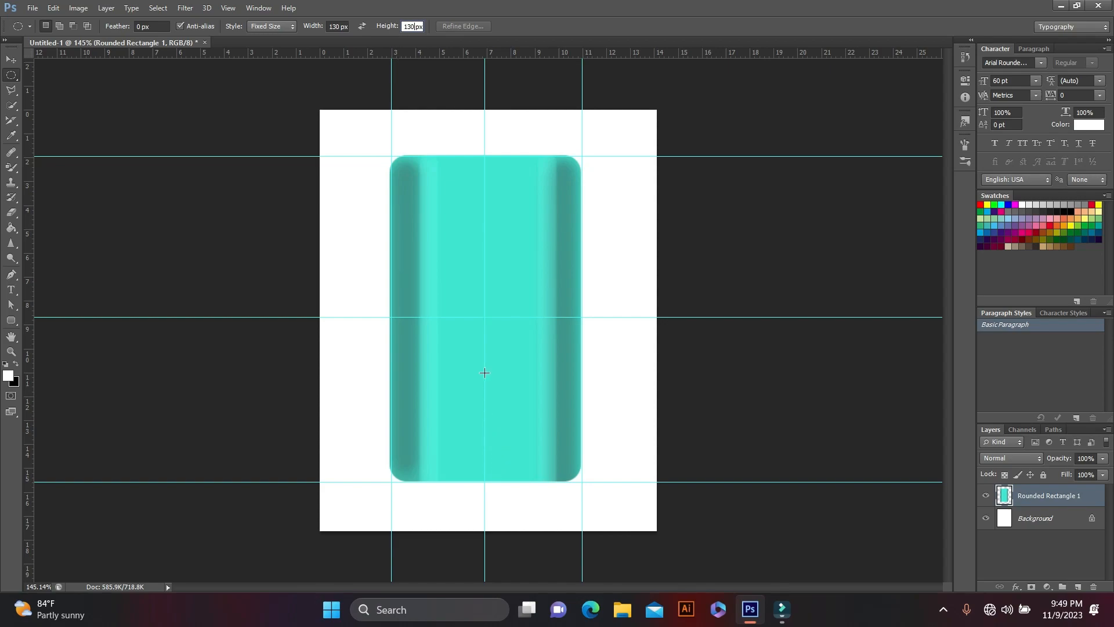
mouse_move(484, 374)
left_mouse_down()
mouse_move(535, 435)
mouse_move(481, 391)
left_mouse_up()
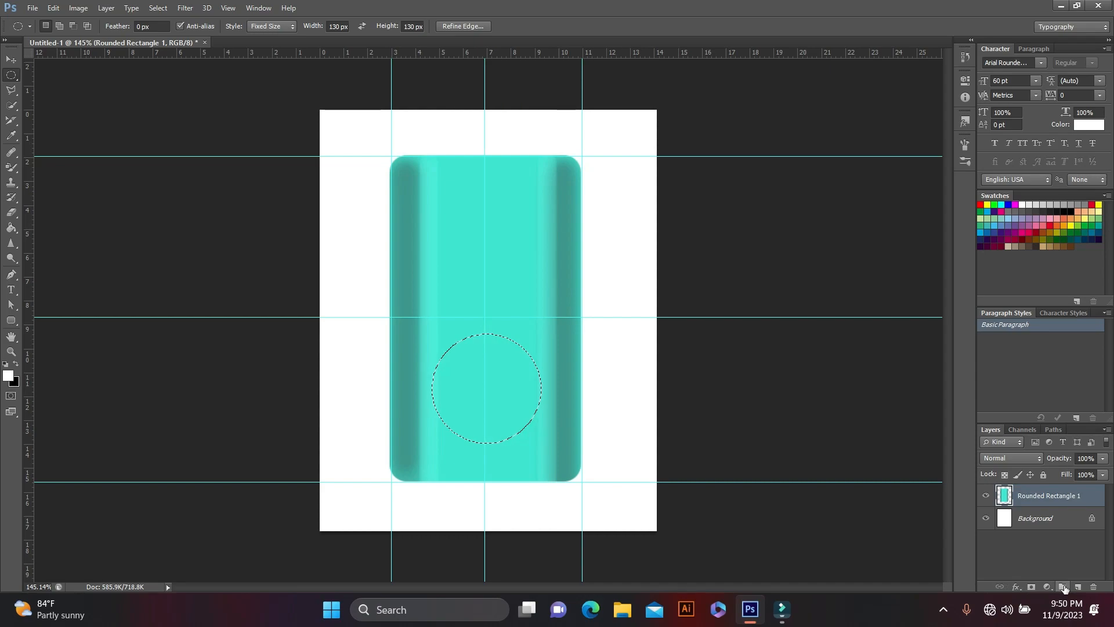
- Create a new layer and fill the circular selection with pale pink e8dbdb
left_click(1063, 587)
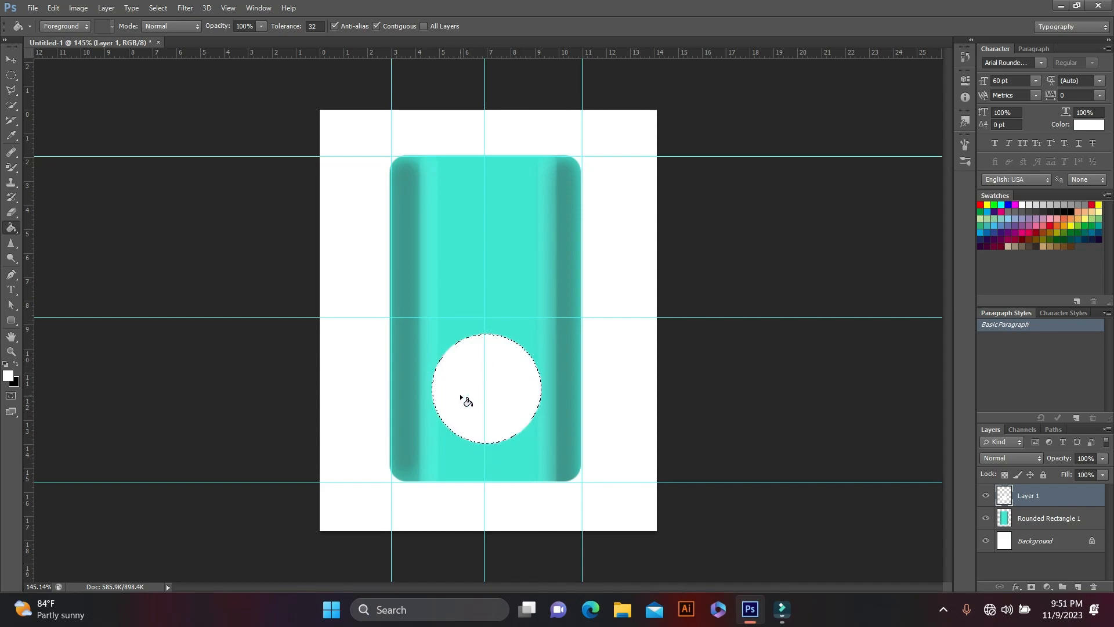
left_click(7, 376)
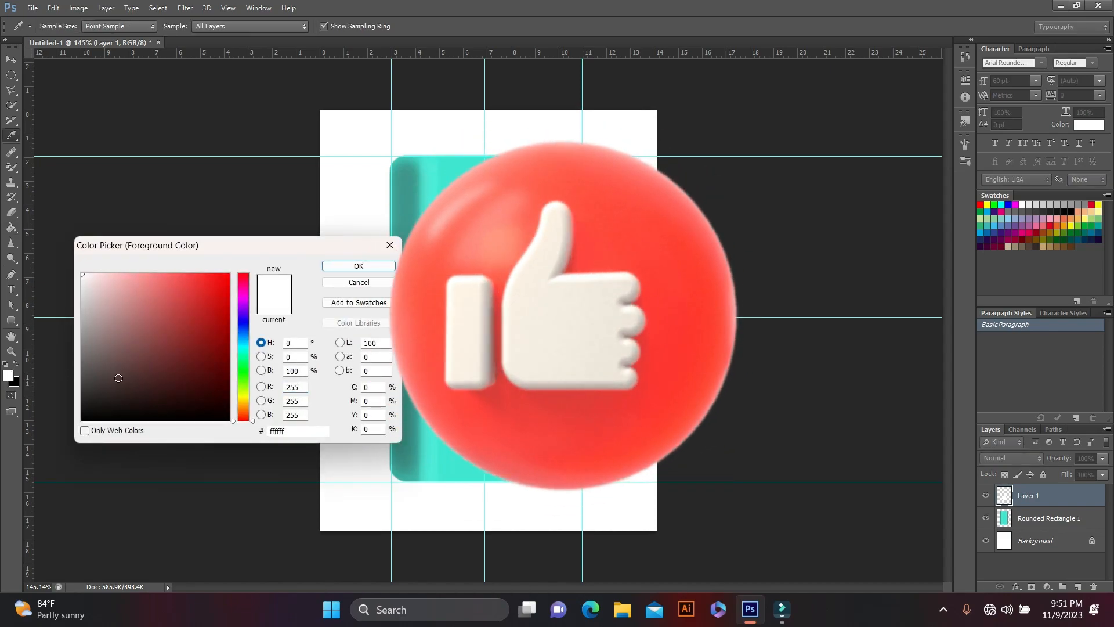
left_click(90, 284)
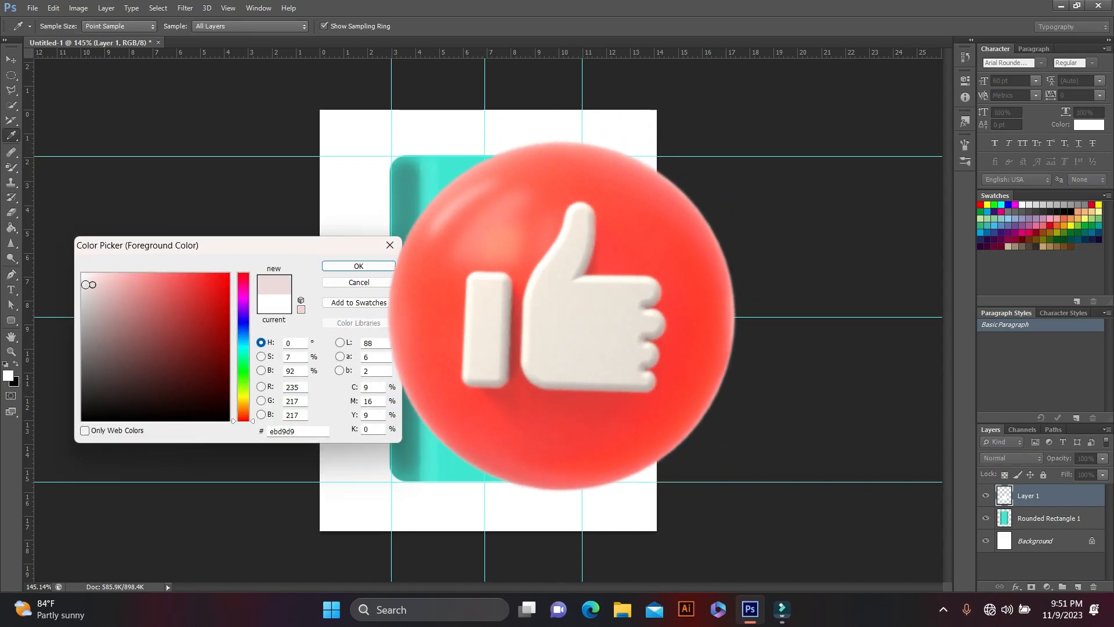
left_click(359, 267)
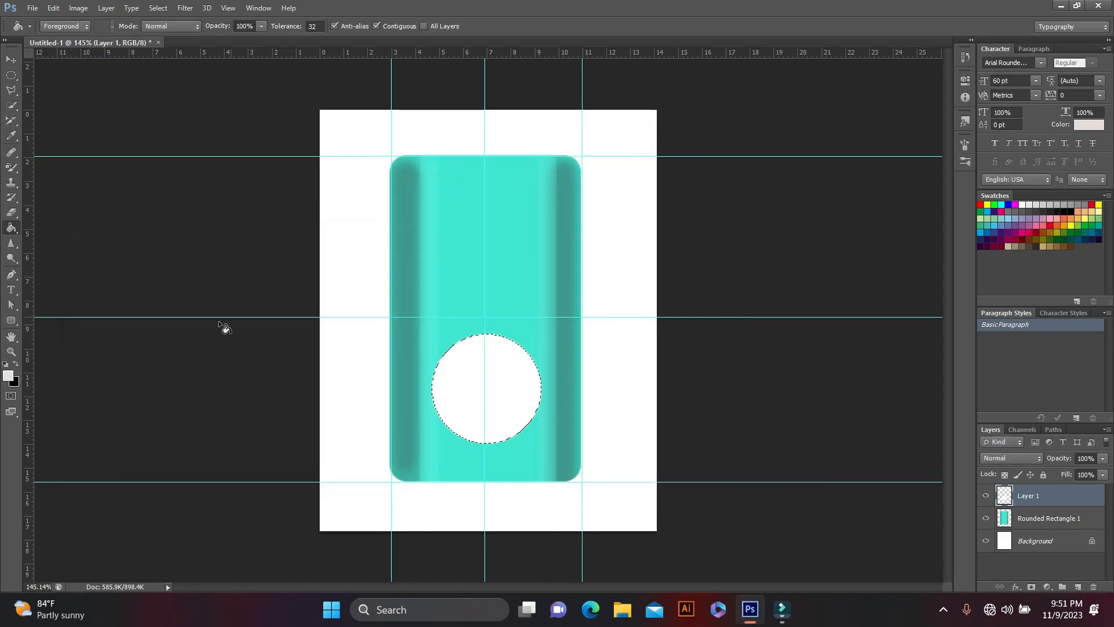
left_click(482, 381)
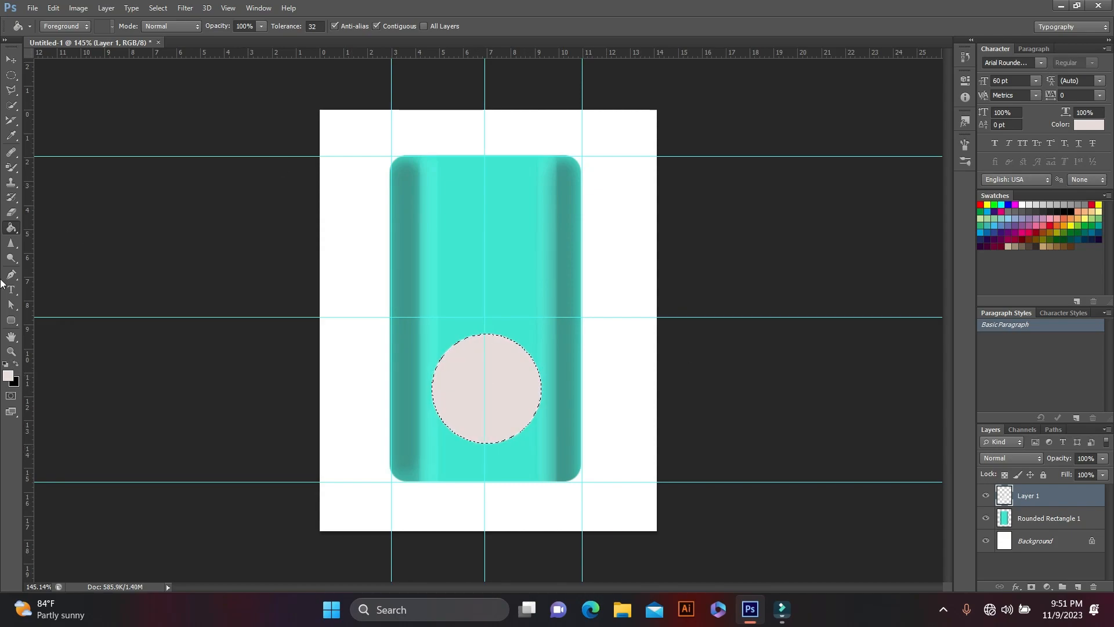
- Pick a lighter, almost white pink as the foreground colour and refill the circle with it
key("i")
left_click(8, 376)
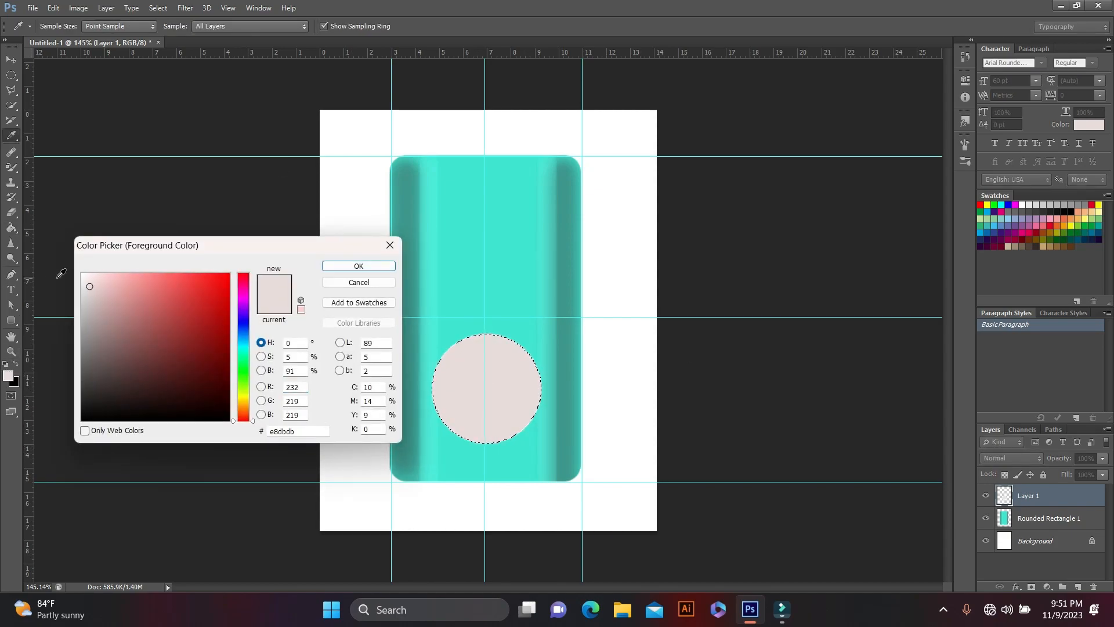
left_click(86, 278)
left_click(359, 266)
key("g")
left_click(471, 380)
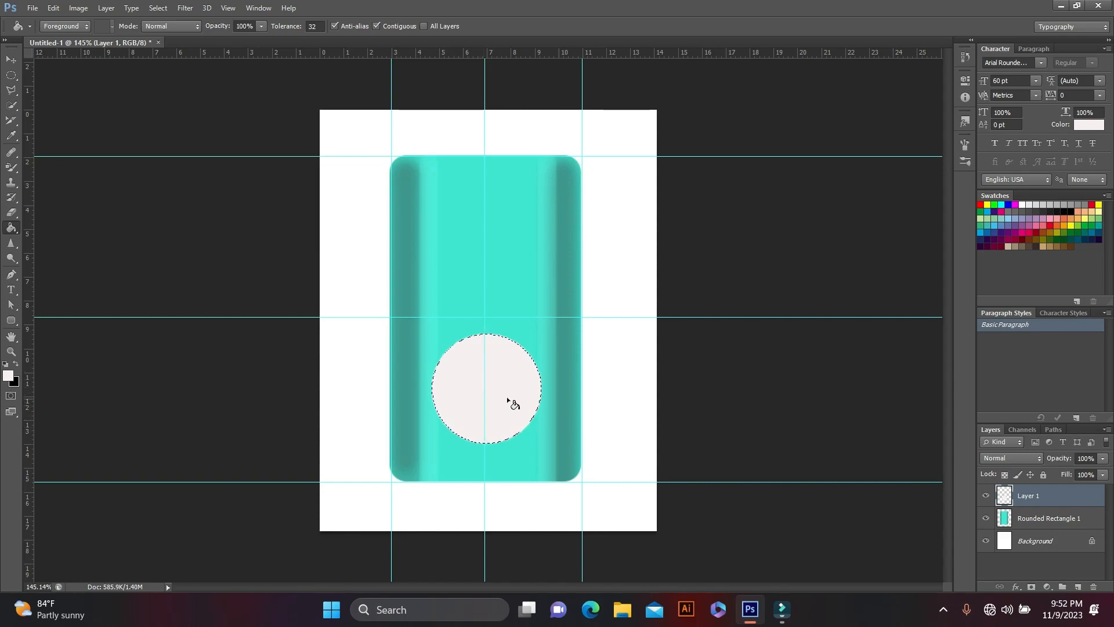
- Contract the circular selection on the pale pink disc by 25 pixels
left_click(158, 8)
mouse_move(186, 169)
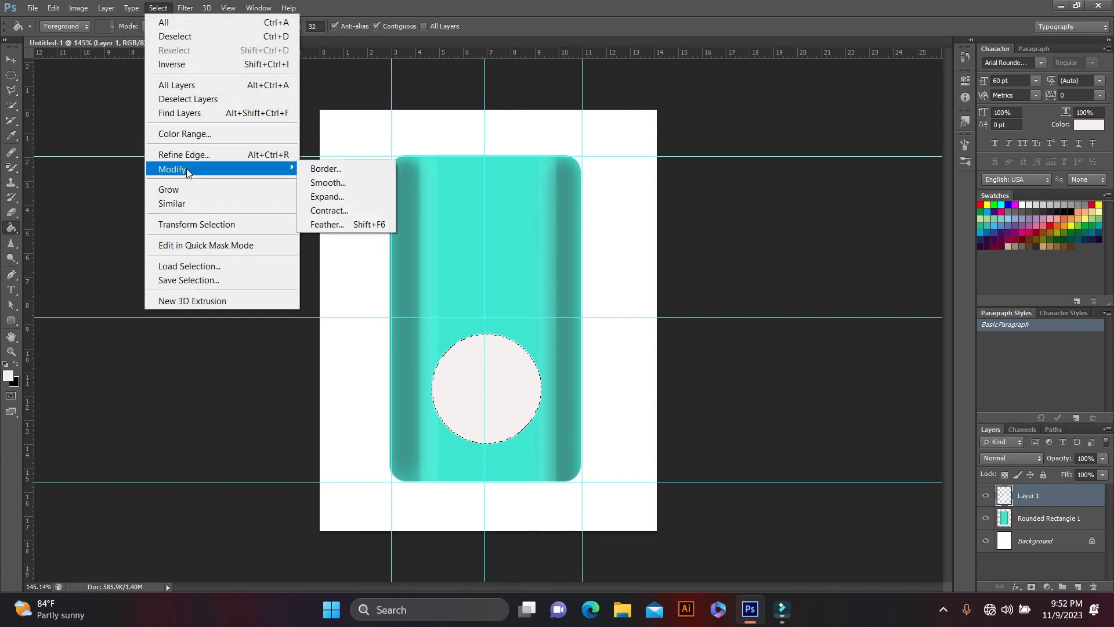
left_click(329, 211)
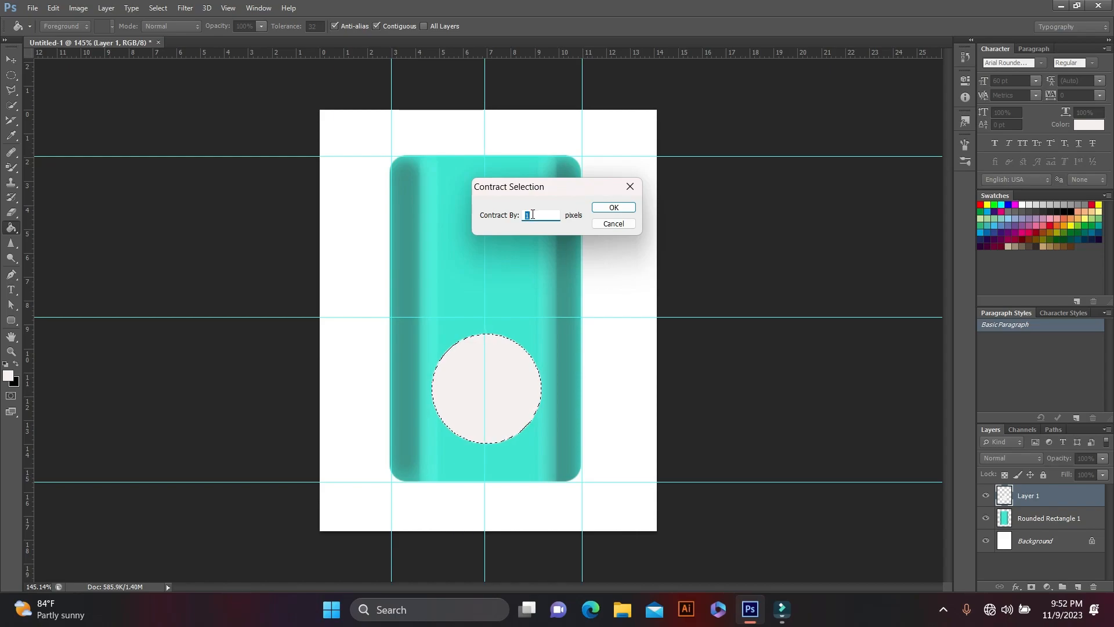
type("25")
left_click(614, 209)
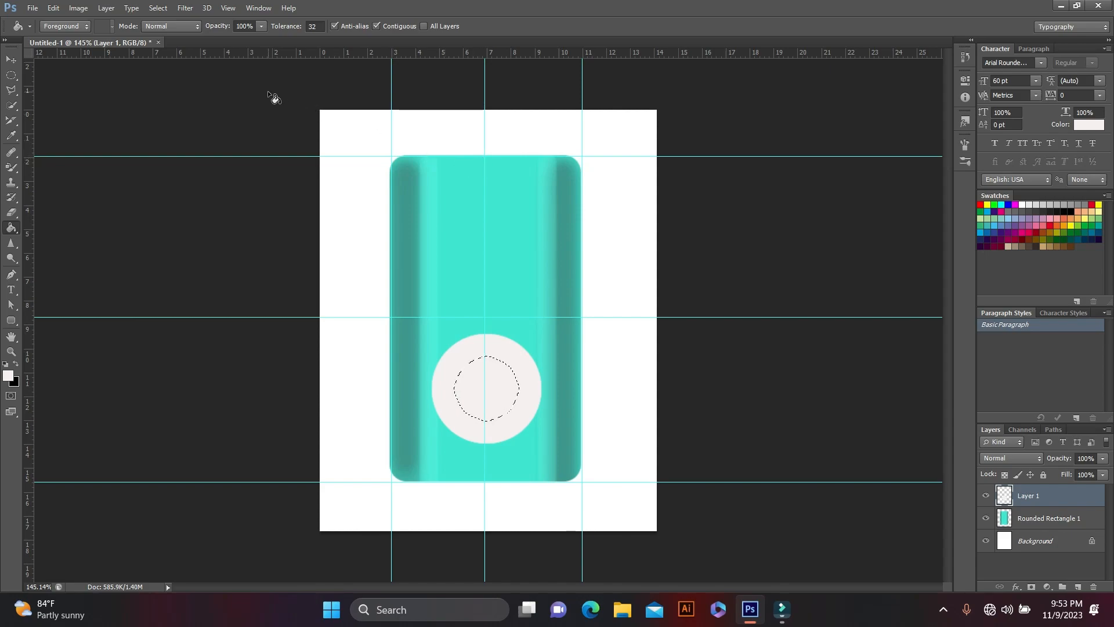
- Refine the contracted selection's edge with Smooth 100 and Contrast 92%, output to a selection
left_click(165, 8)
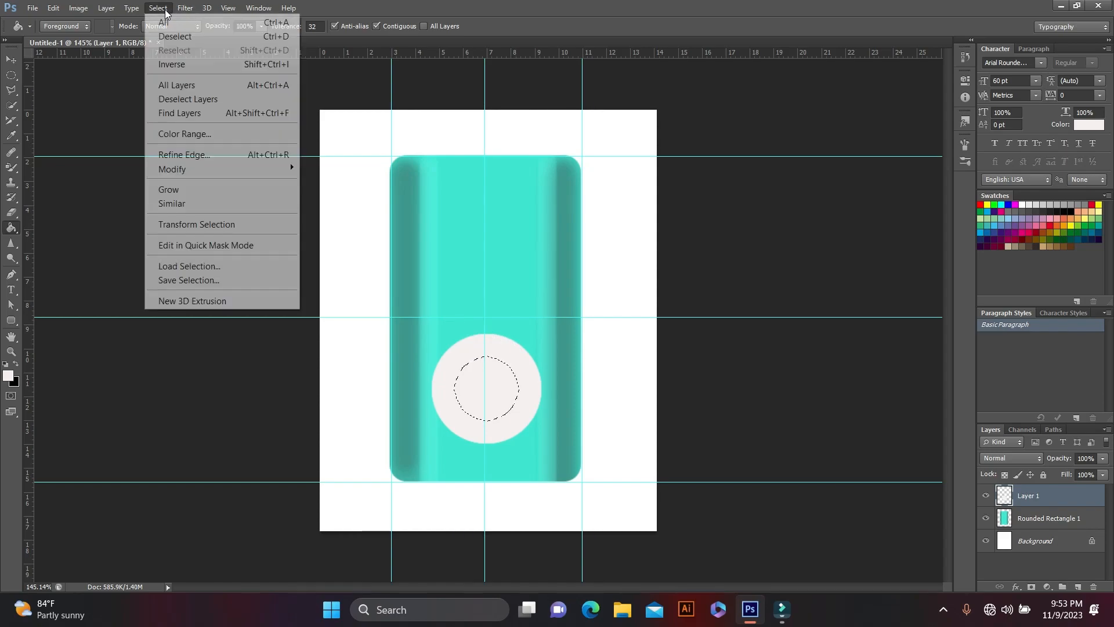
left_click(200, 160)
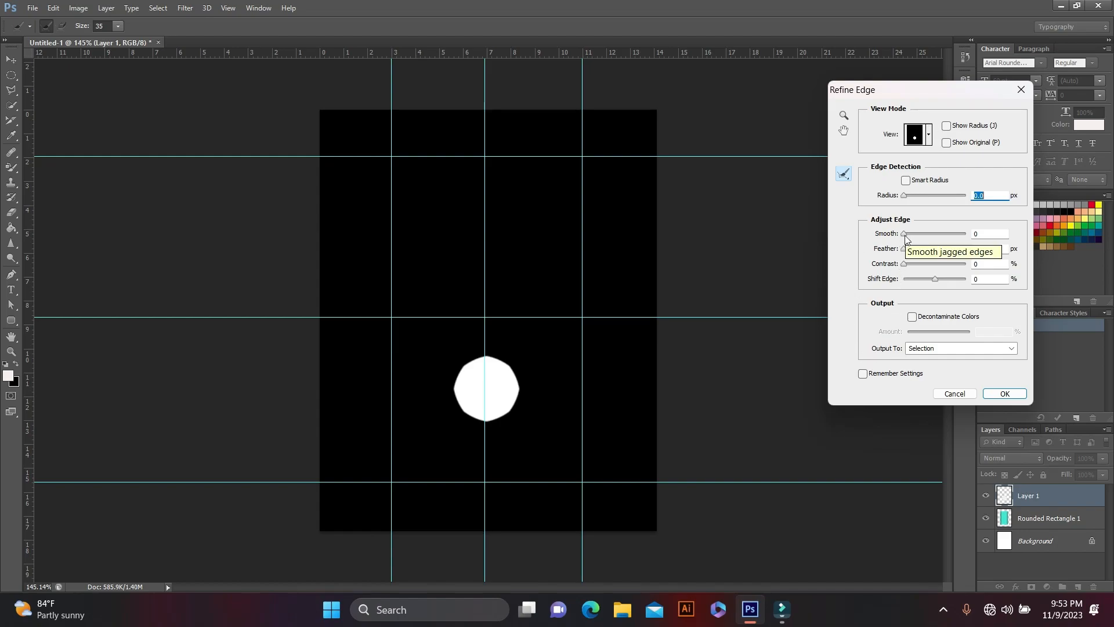
left_click_drag(904, 235, 966, 235)
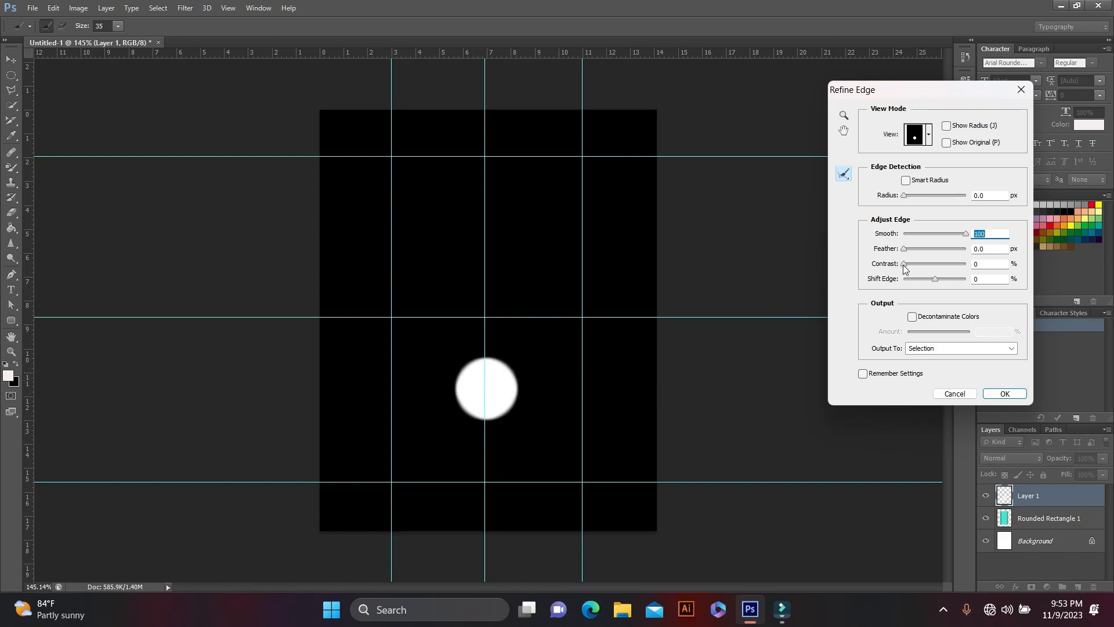
left_click_drag(903, 264, 961, 268)
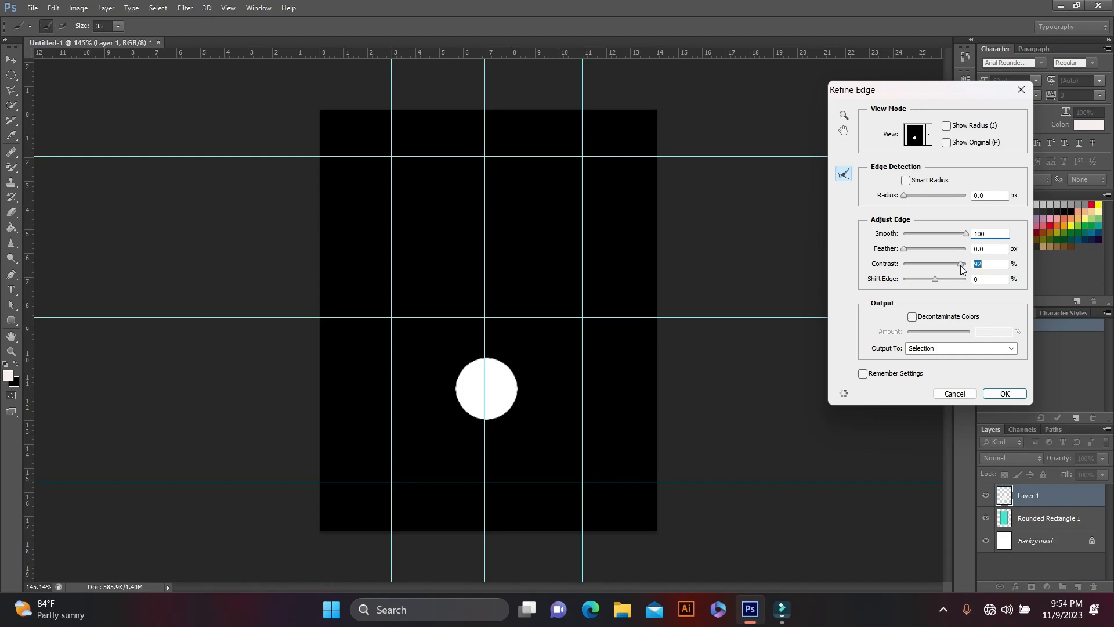
left_click(1003, 394)
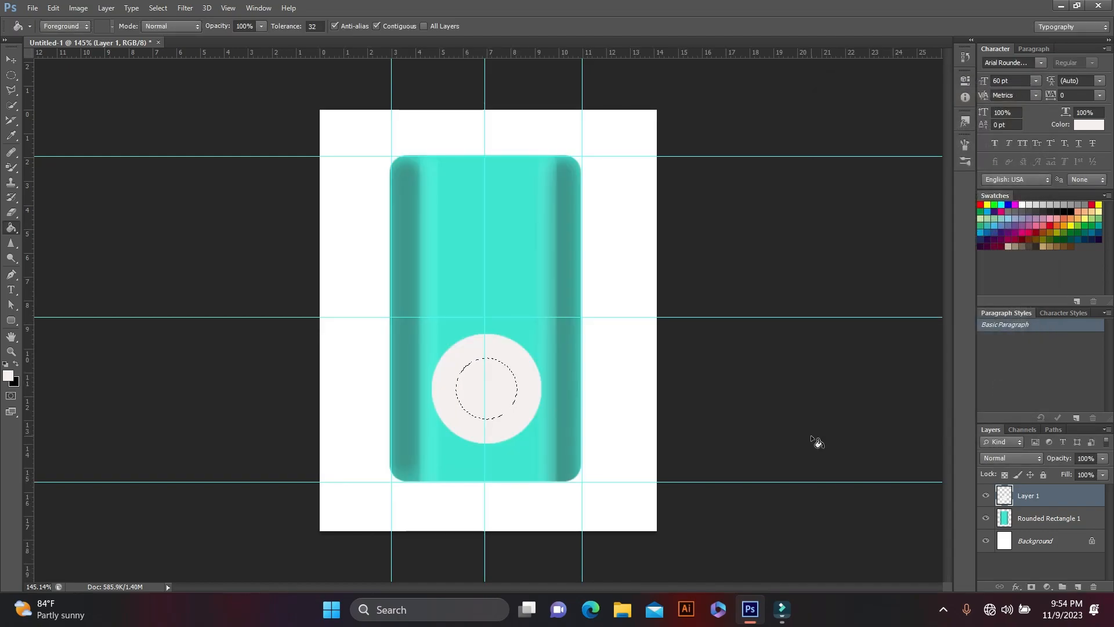
- Delete the selected centre of the pale pink disc to leave a ring, and clear the selection
key("Delete")
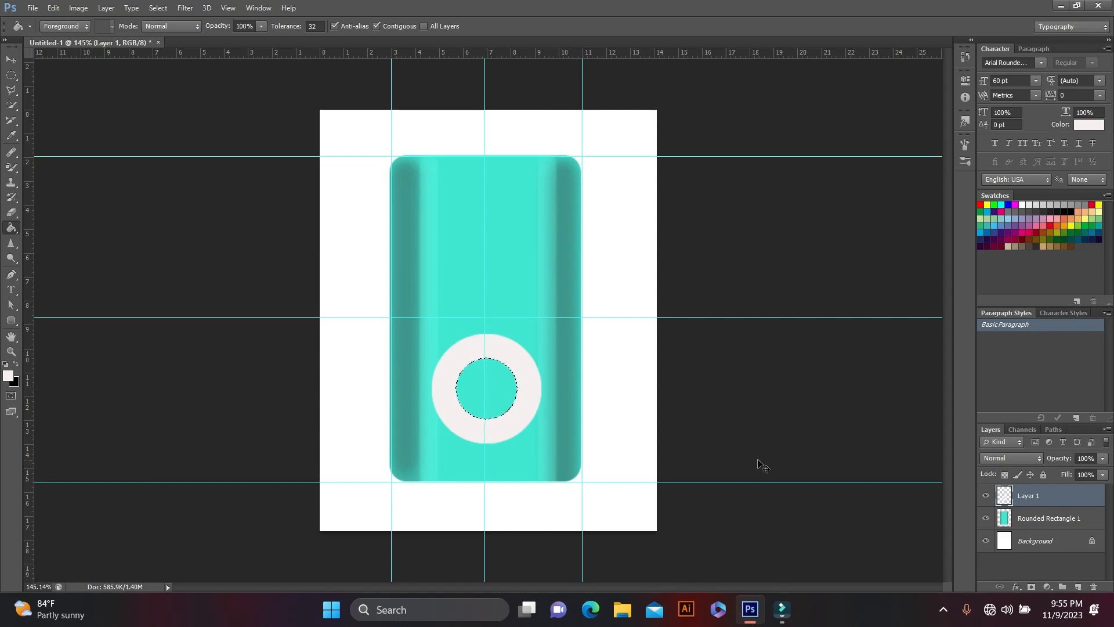
key("ctrl+d")
key("m")
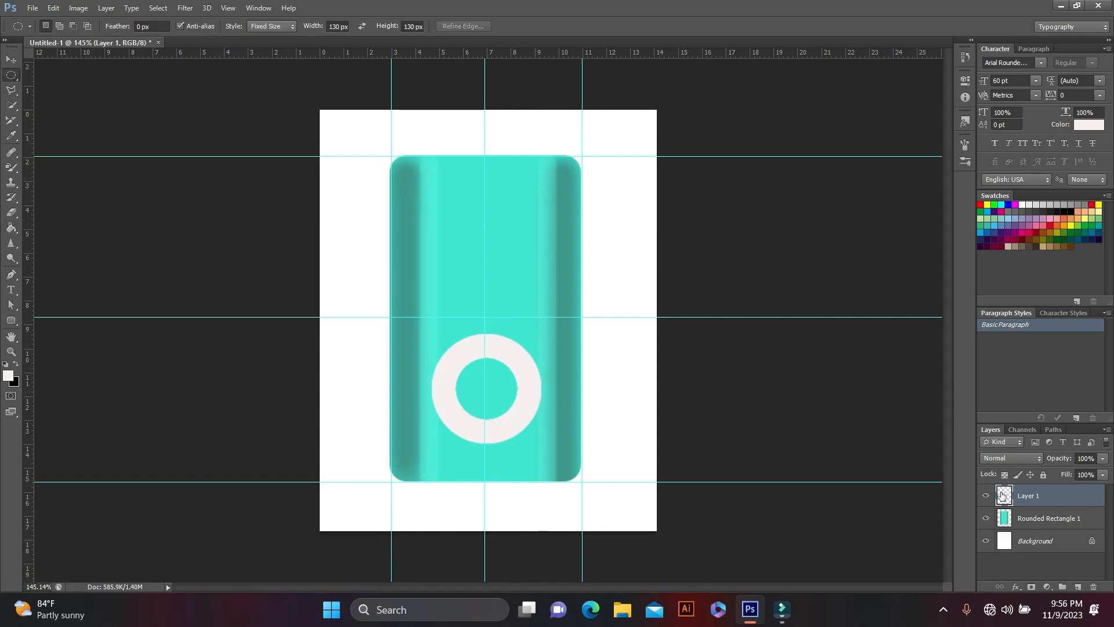
- Add a drop shadow to the ring on Layer 1 with 2 px distance and 40% opacity
right_click(1029, 498)
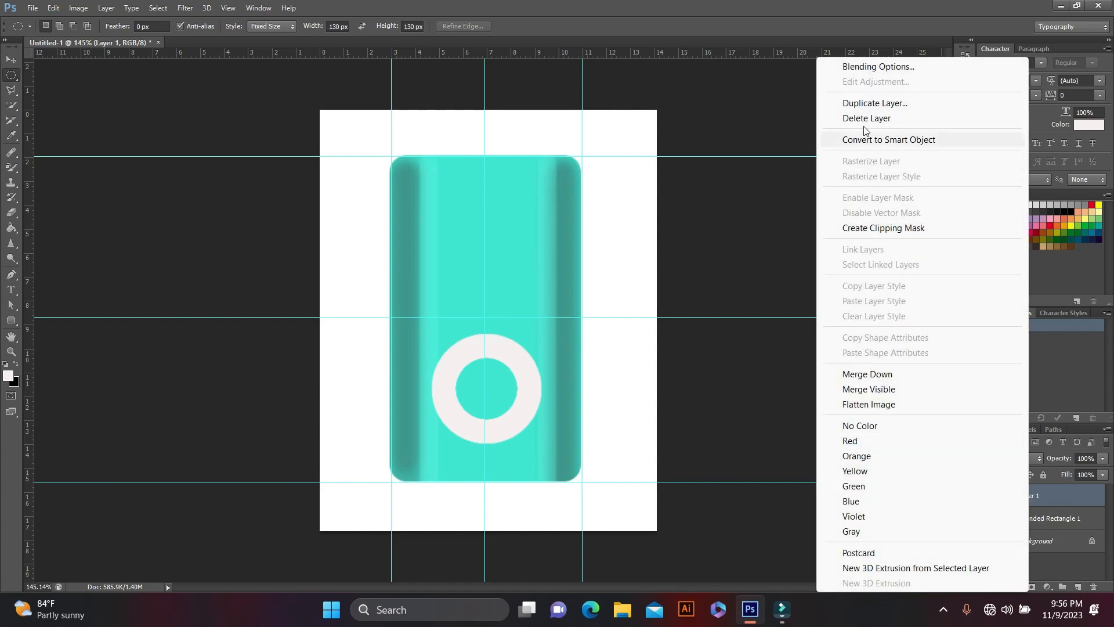
left_click(879, 67)
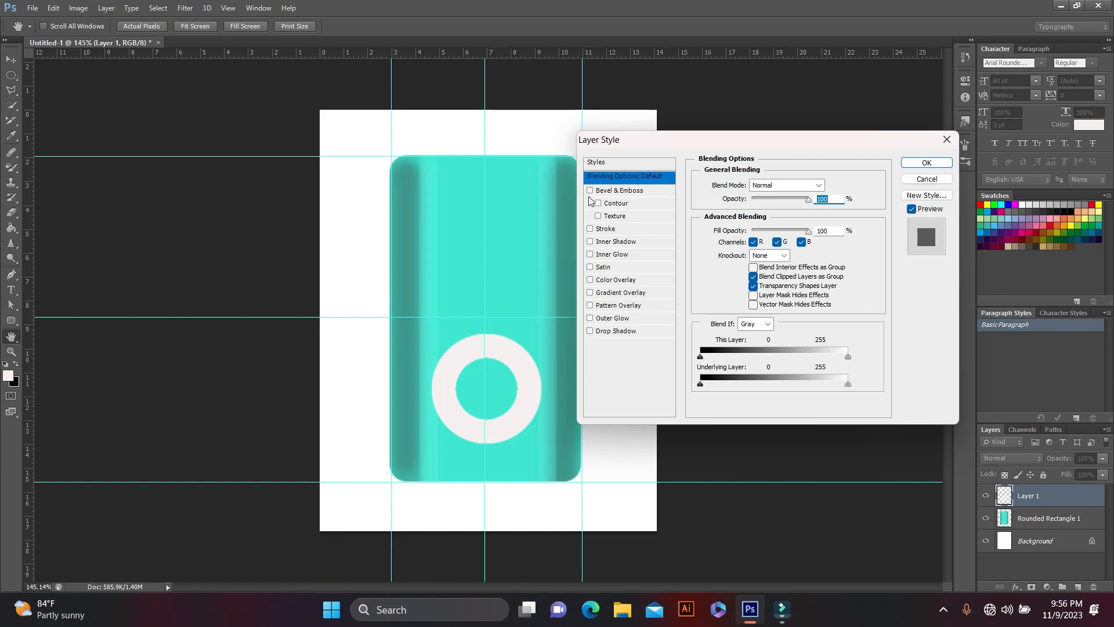
left_click(590, 331)
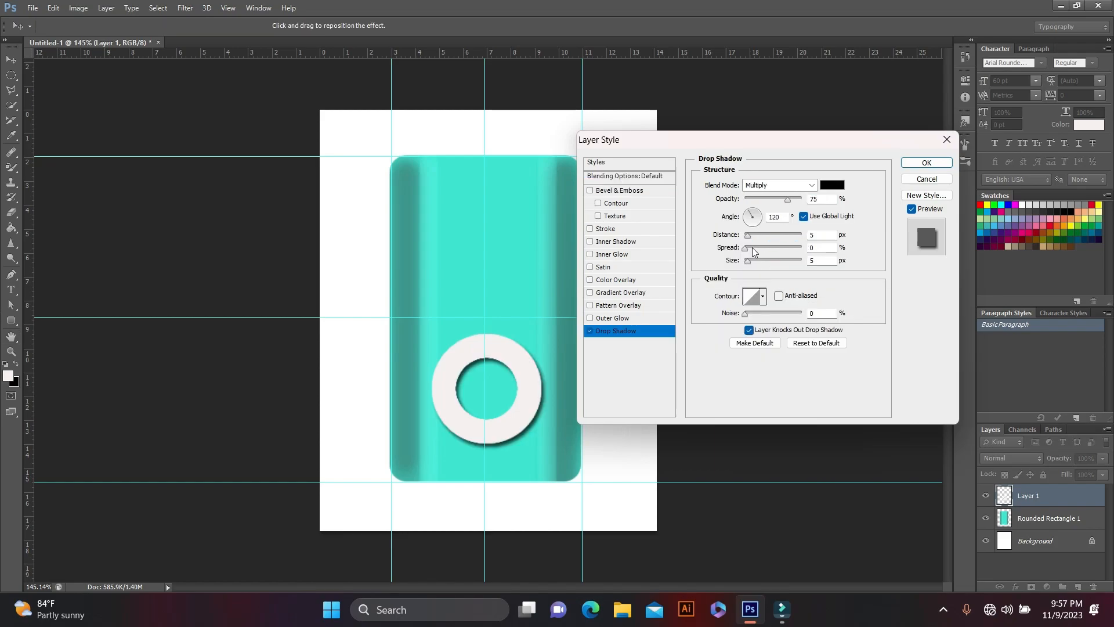
left_click(809, 235)
type("2")
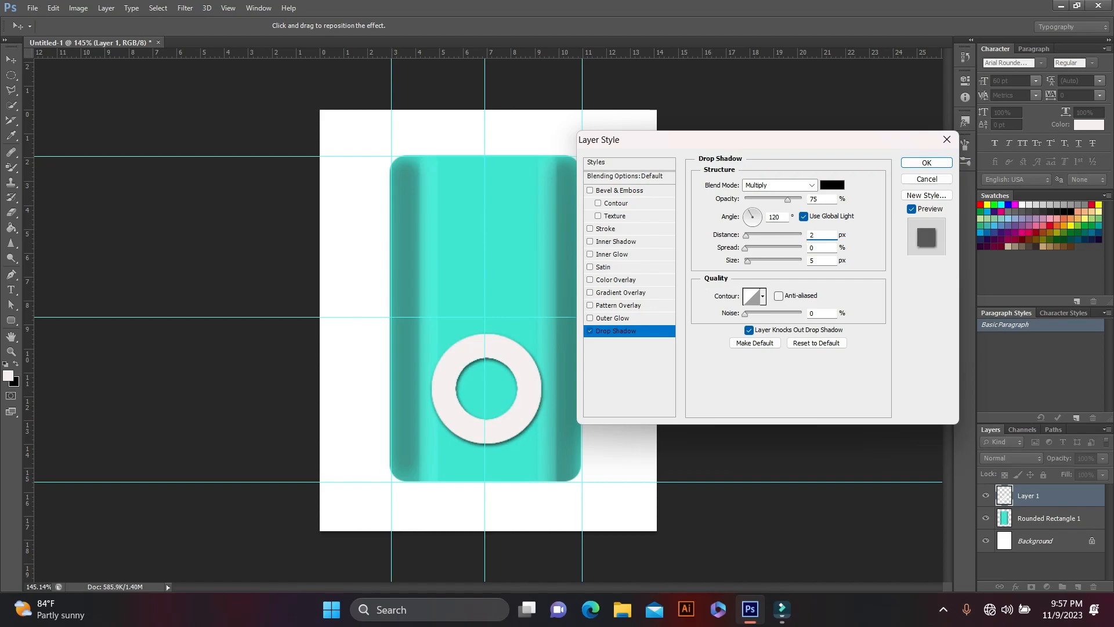
type("1")
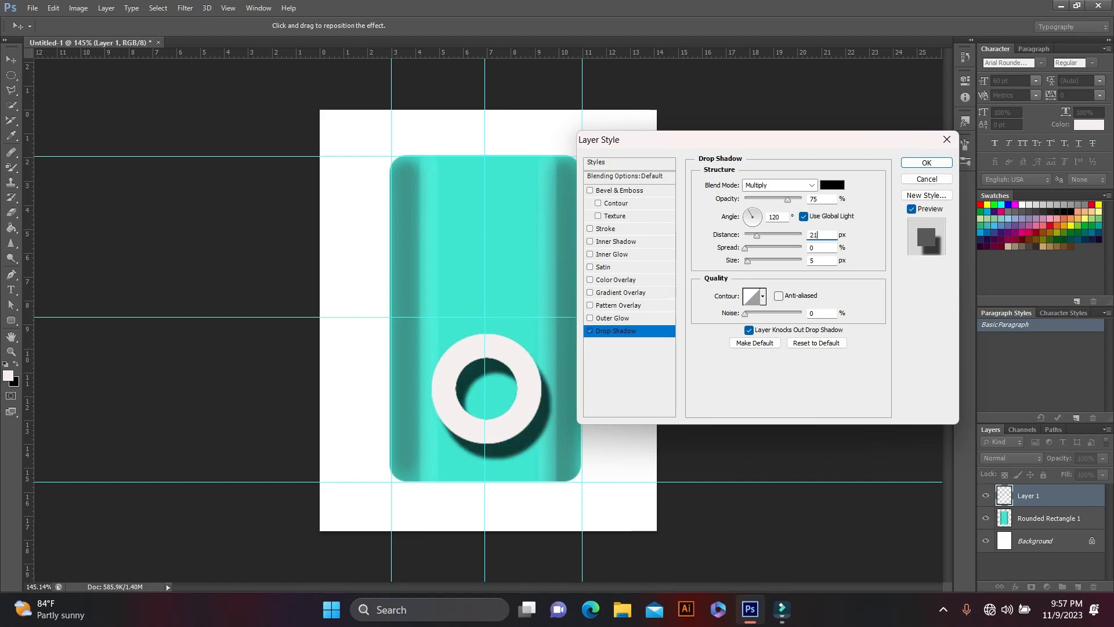
key("BackSpace")
key("BackSpace")
type("1")
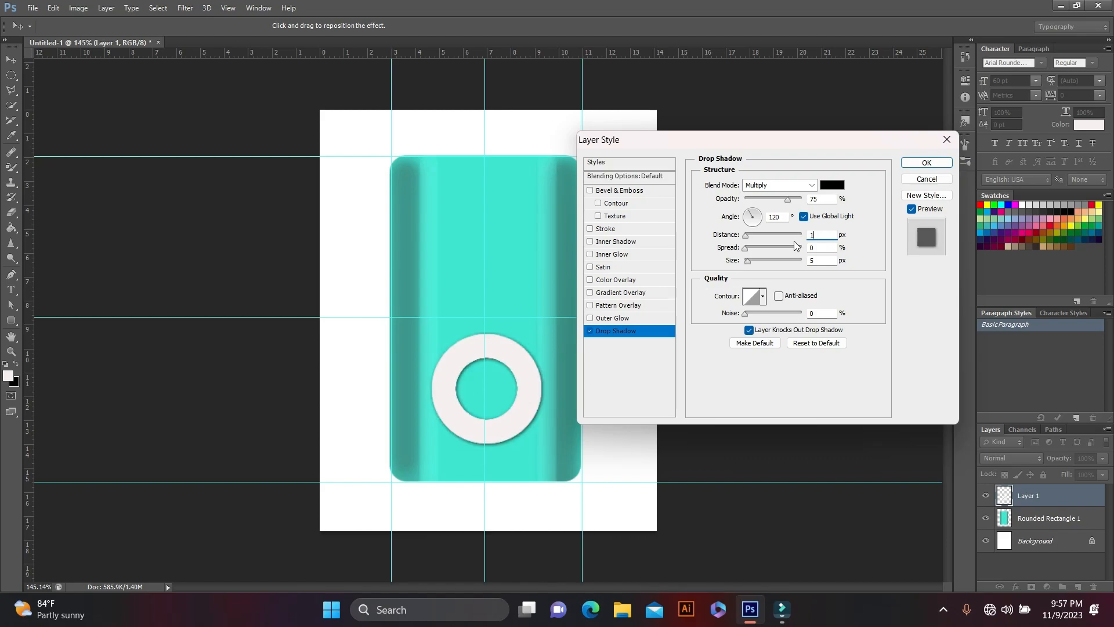
type(".75")
left_click(787, 200)
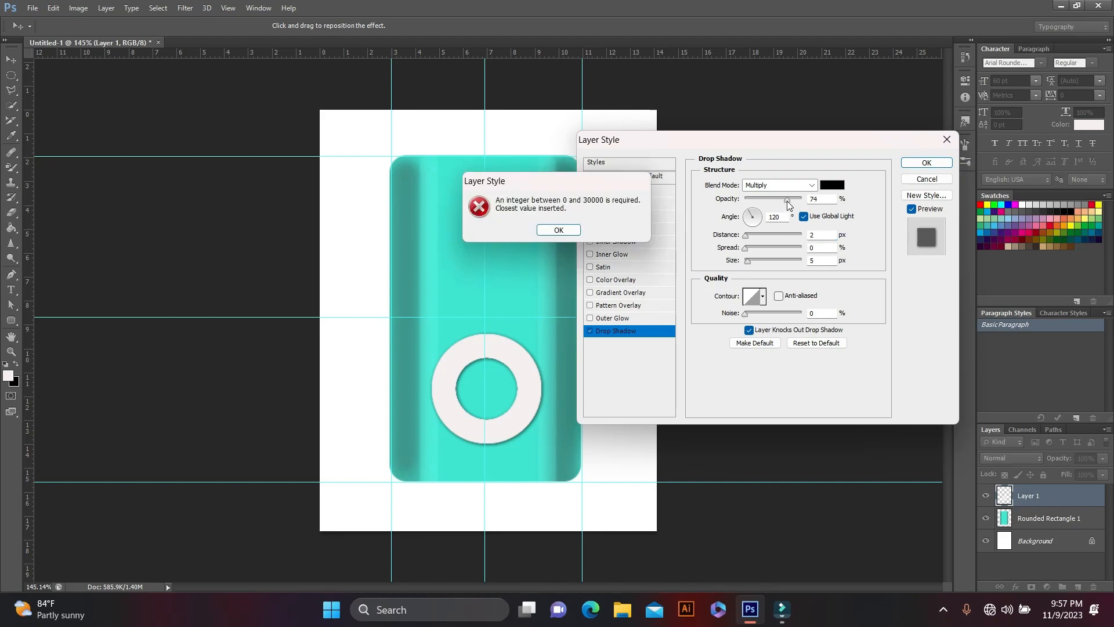
key("Return")
left_click_drag(786, 201, 766, 202)
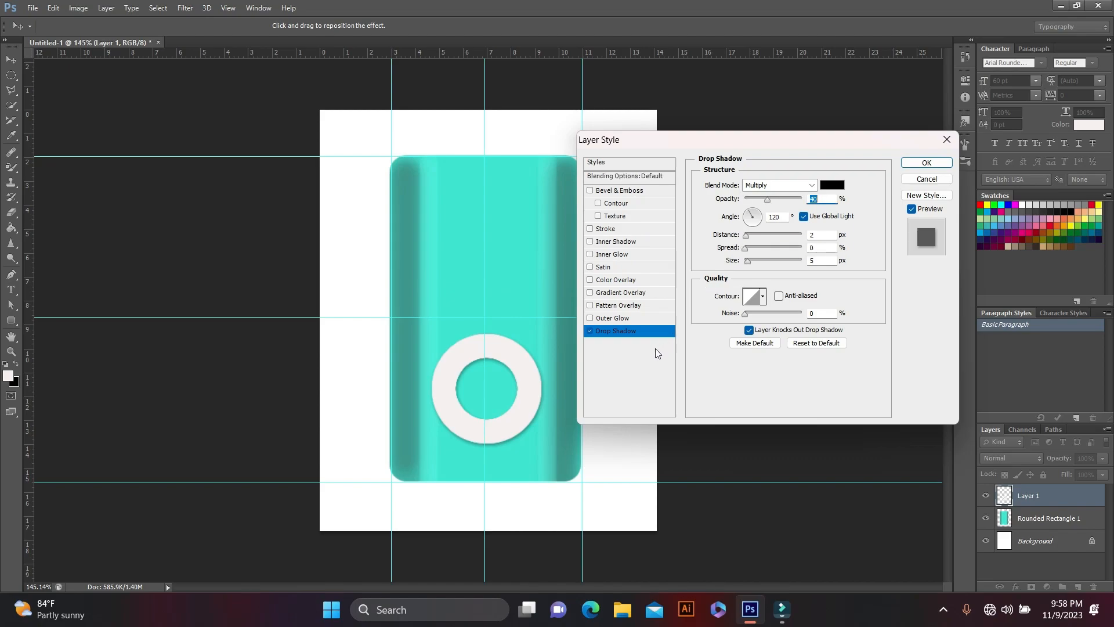
- Add an inner shadow to the ring with 2 px distance and 30% opacity, and apply the layer style
left_click(613, 243)
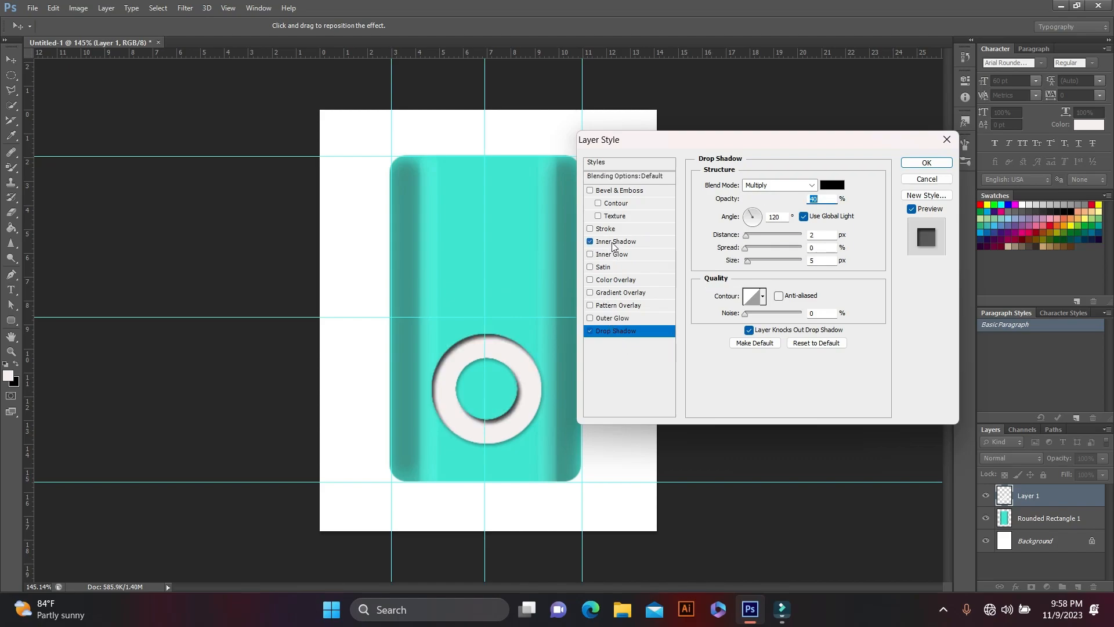
left_click(808, 235)
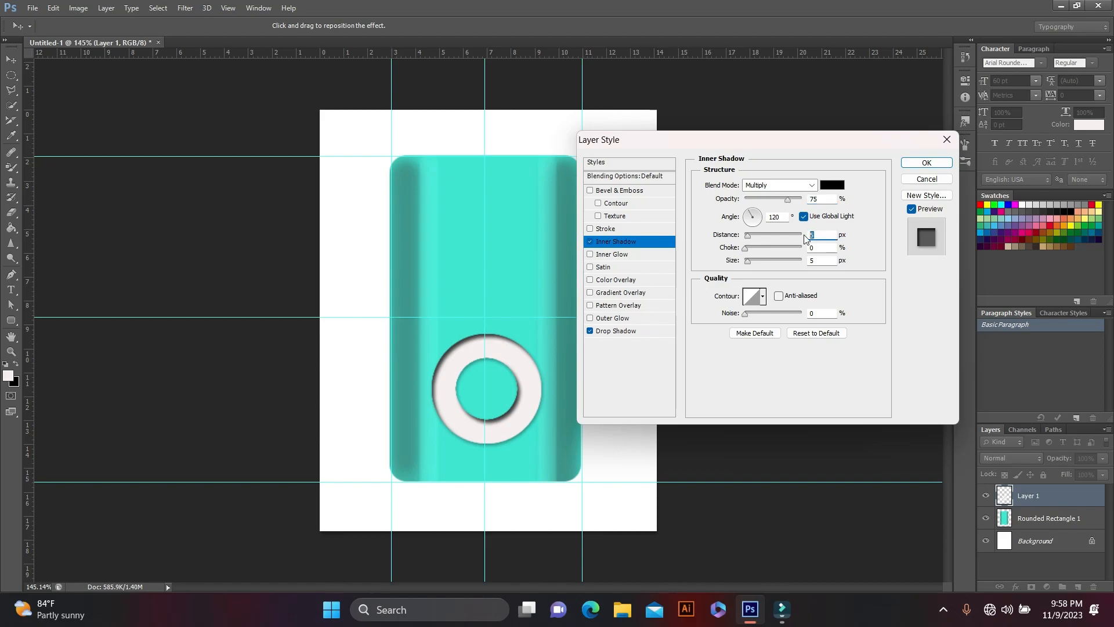
type("1.7")
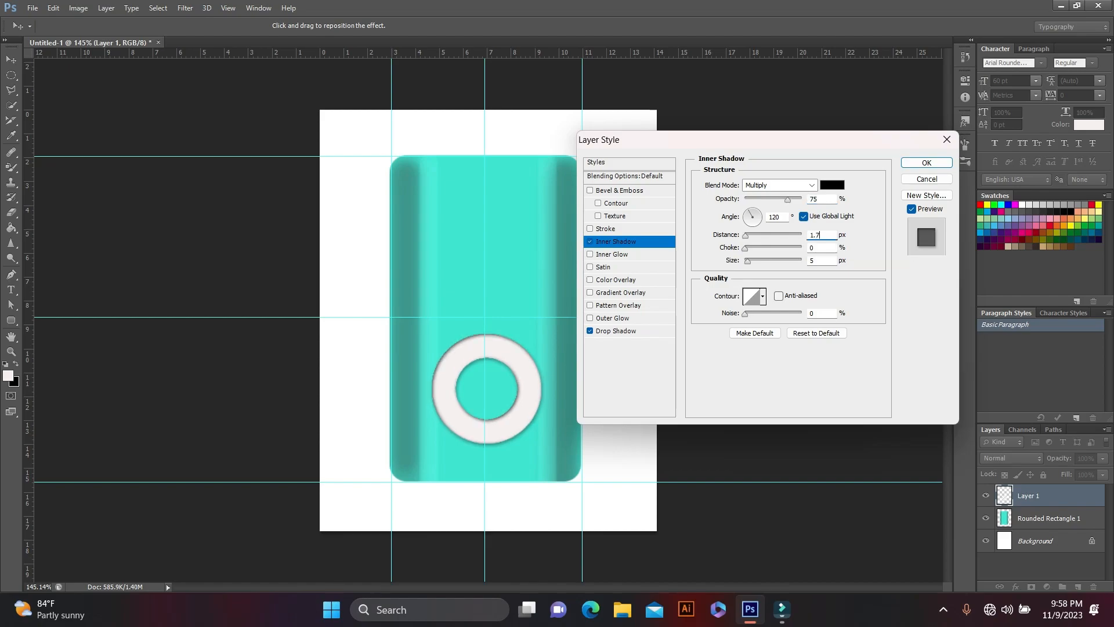
left_click(787, 199)
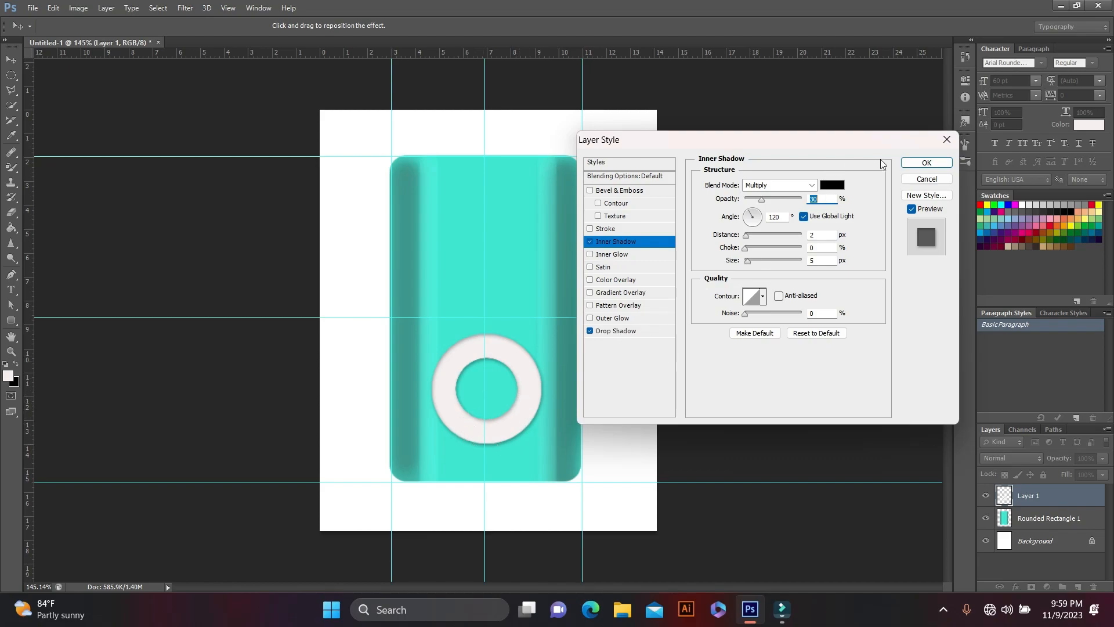
left_click(925, 164)
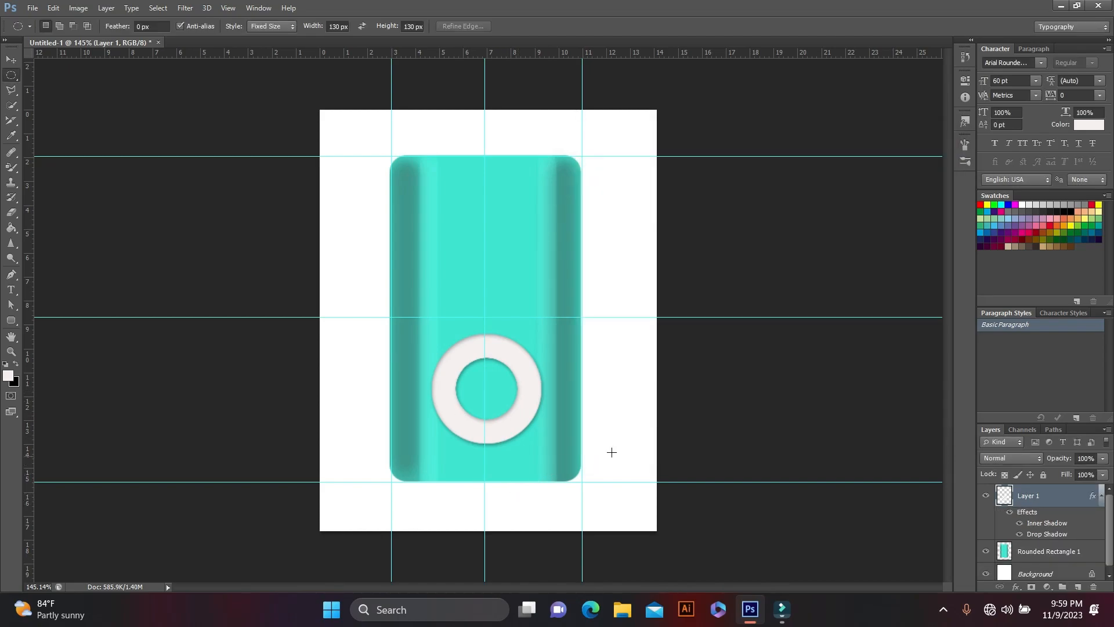
- Add vertical guides at about 5 and 9 on the ruler and a horizontal guide at about 3, inside the device body
scroll(1007, 515, "down", 1)
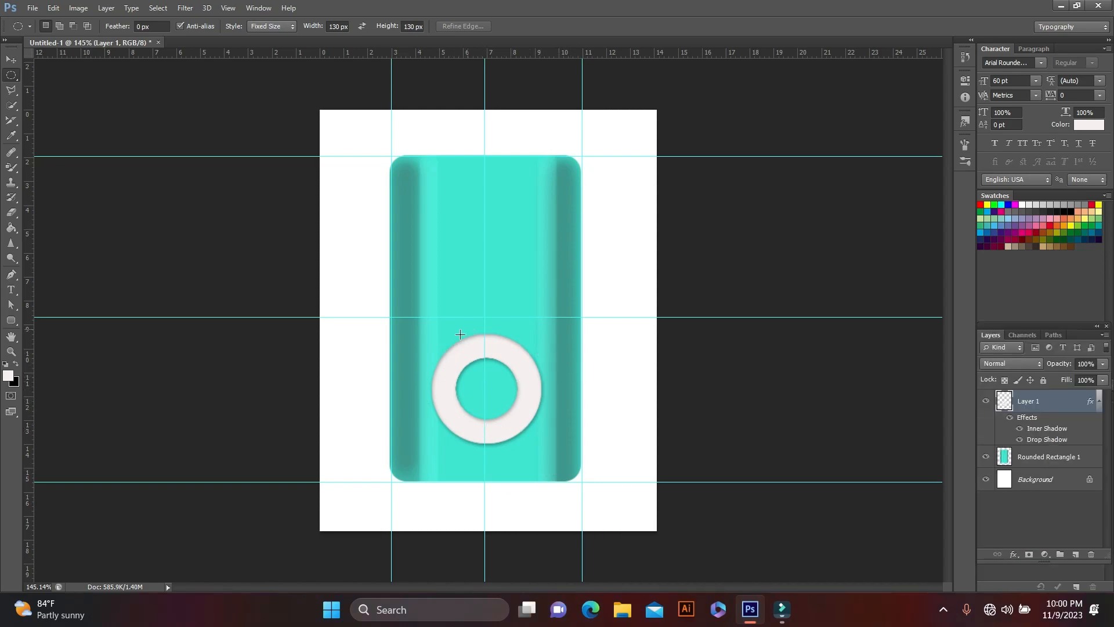
key("ctrl+a")
left_click_drag(30, 173, 439, 173)
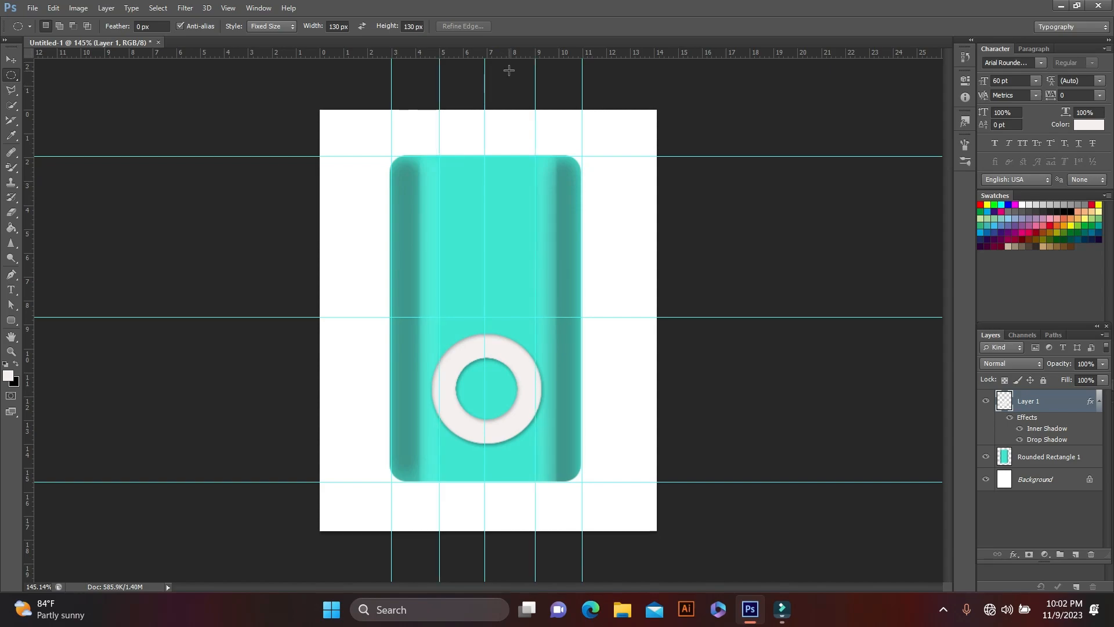
left_click_drag(502, 54, 483, 179)
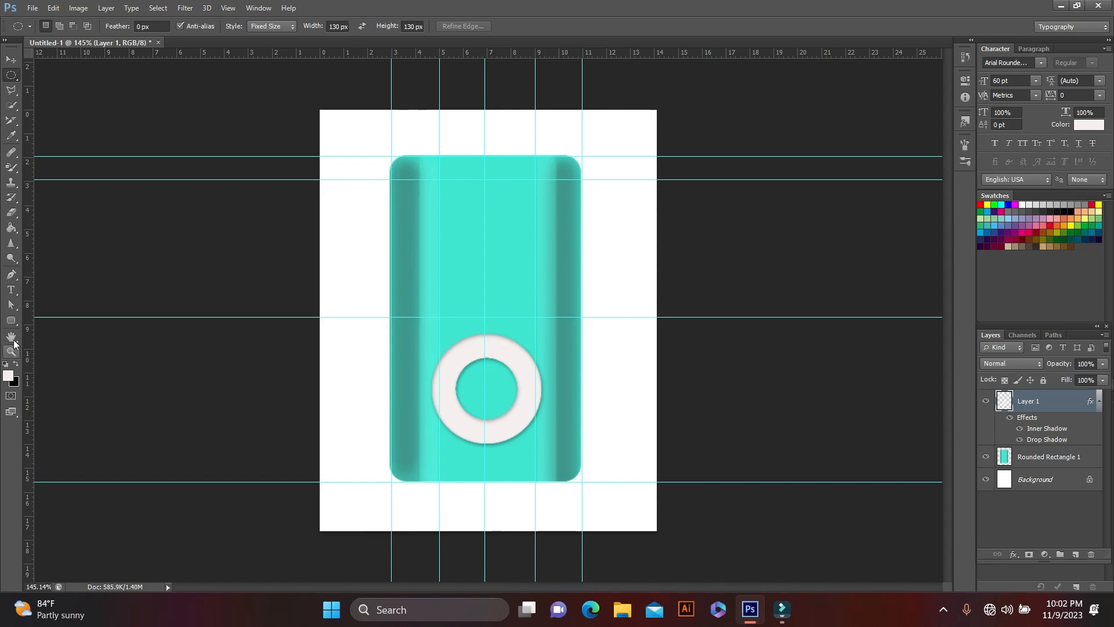
- Draw a 113 × 162 px rounded rectangle with a 10 px radius between the inner guides in the device's upper half
left_click(11, 321)
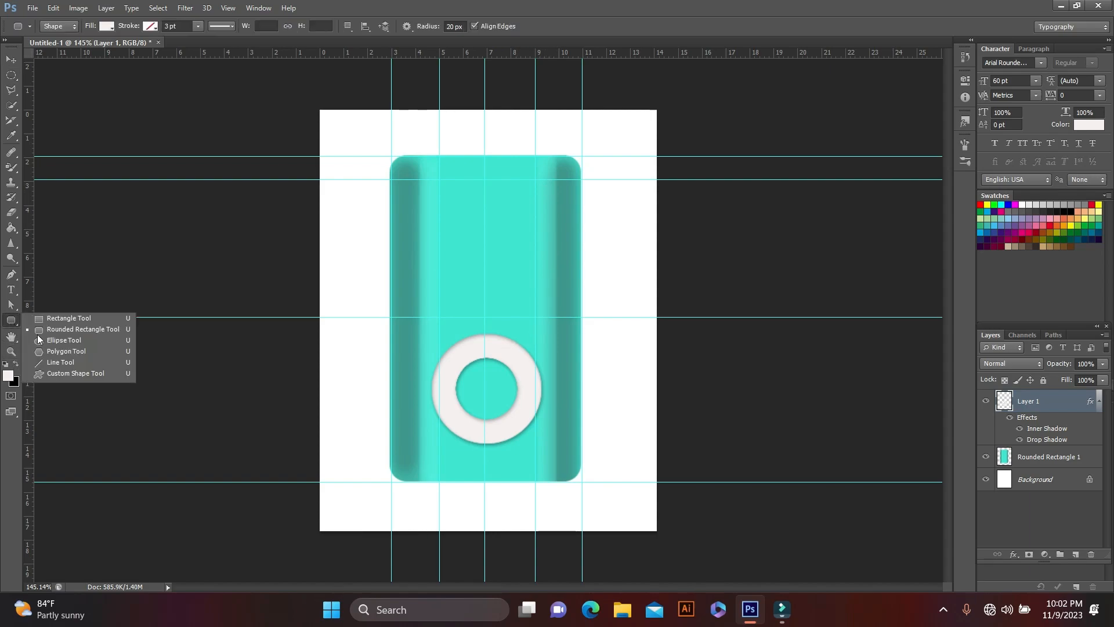
left_click(59, 329)
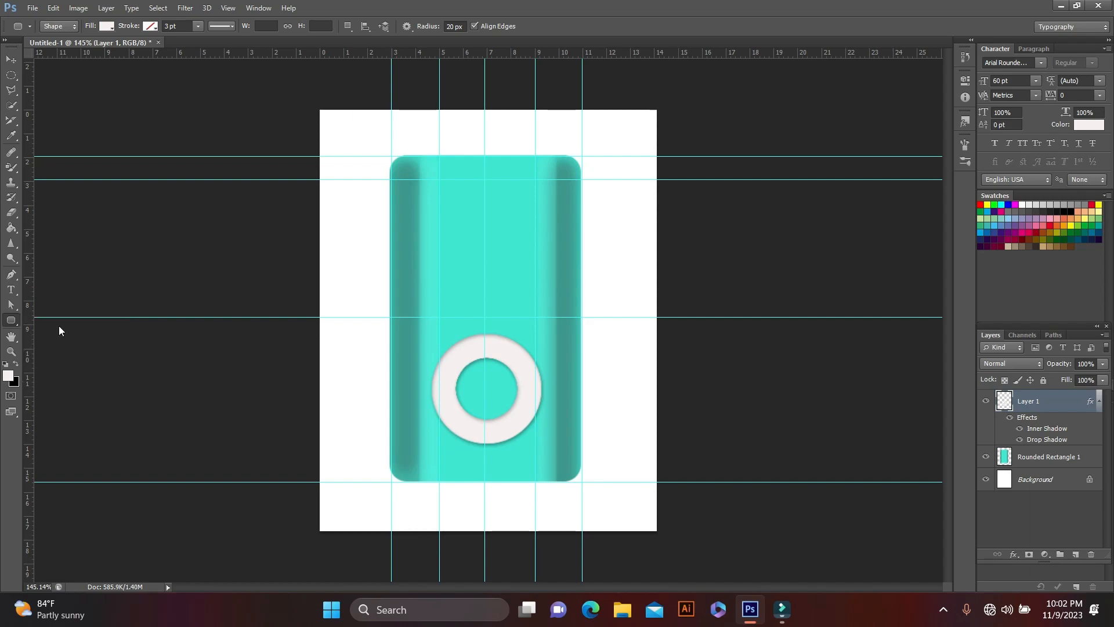
left_click(455, 27)
type("10")
left_click_drag(439, 179, 534, 316)
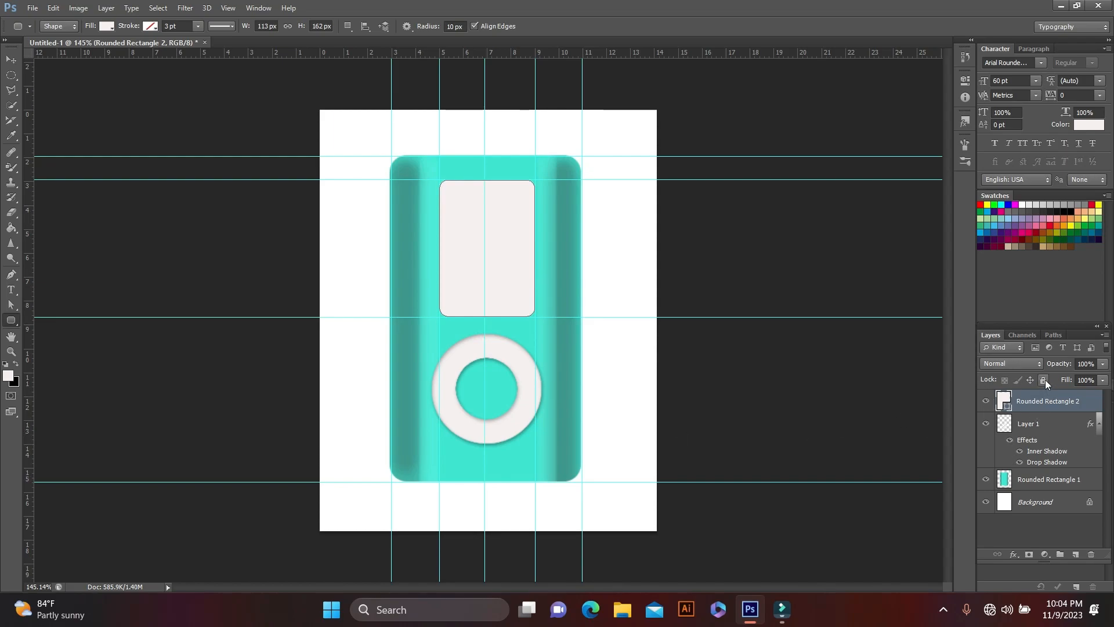
- Rasterize the Rounded Rectangle 2 layer and hide the guides
right_click(1028, 408)
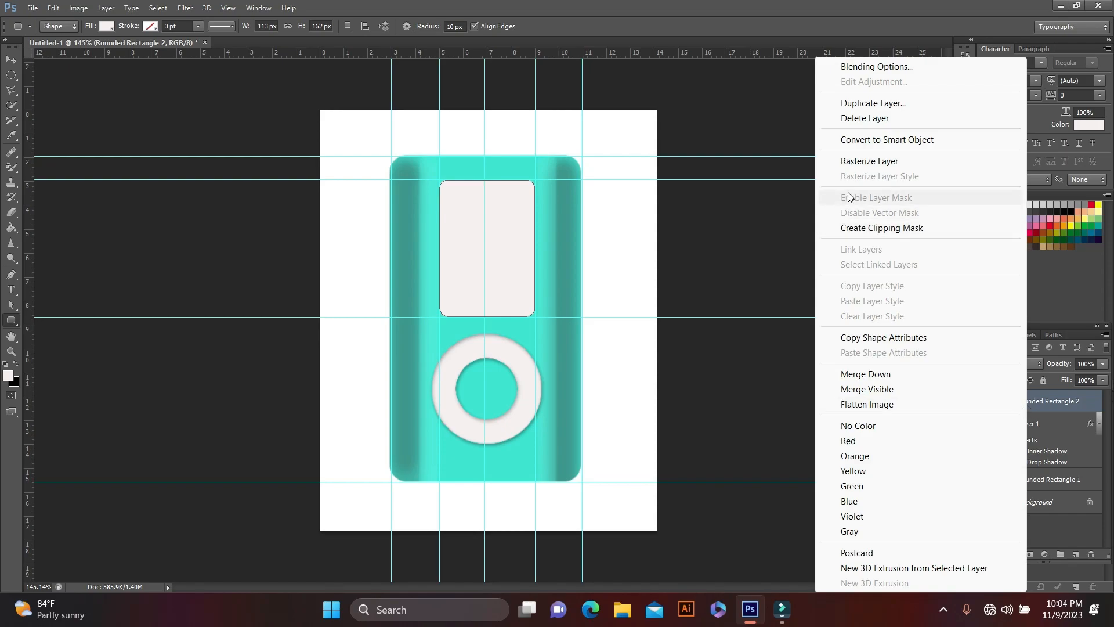
left_click(870, 162)
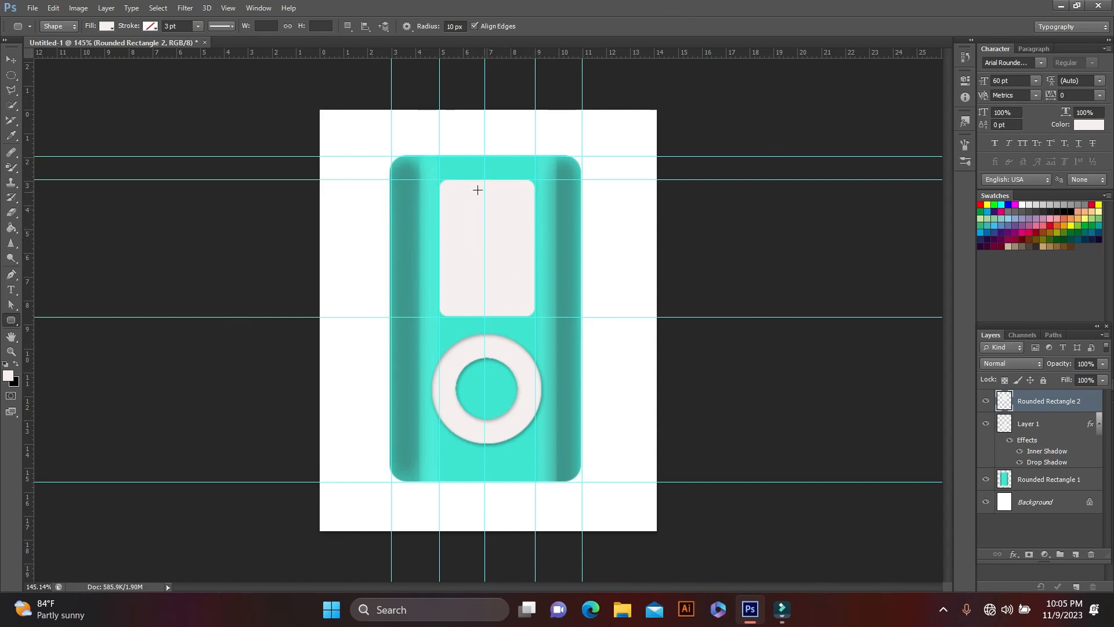
left_click(228, 10)
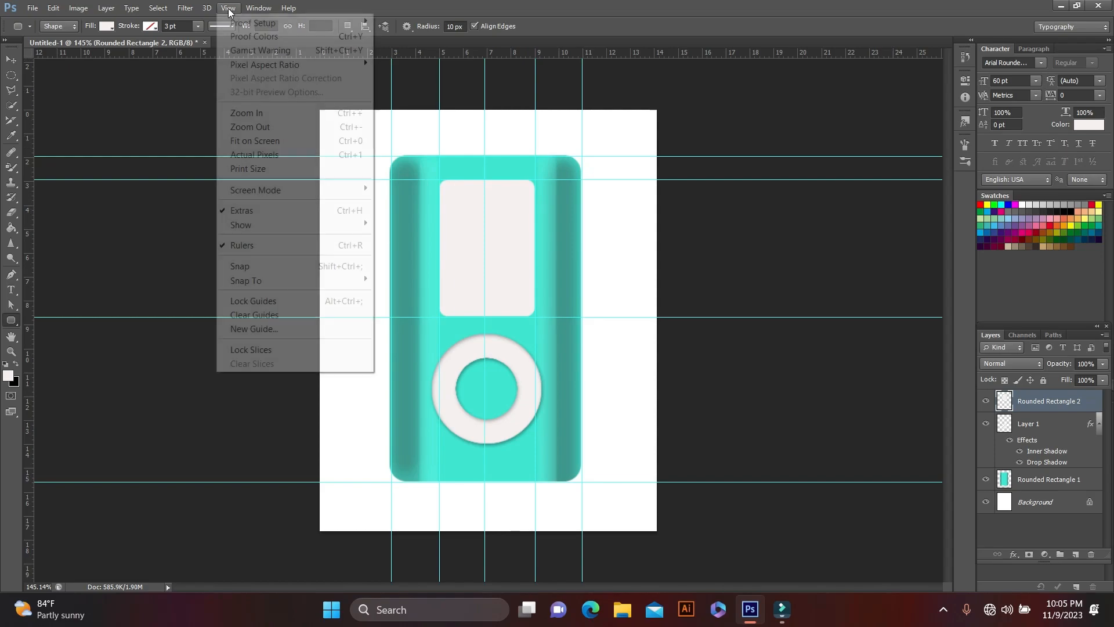
left_click(251, 213)
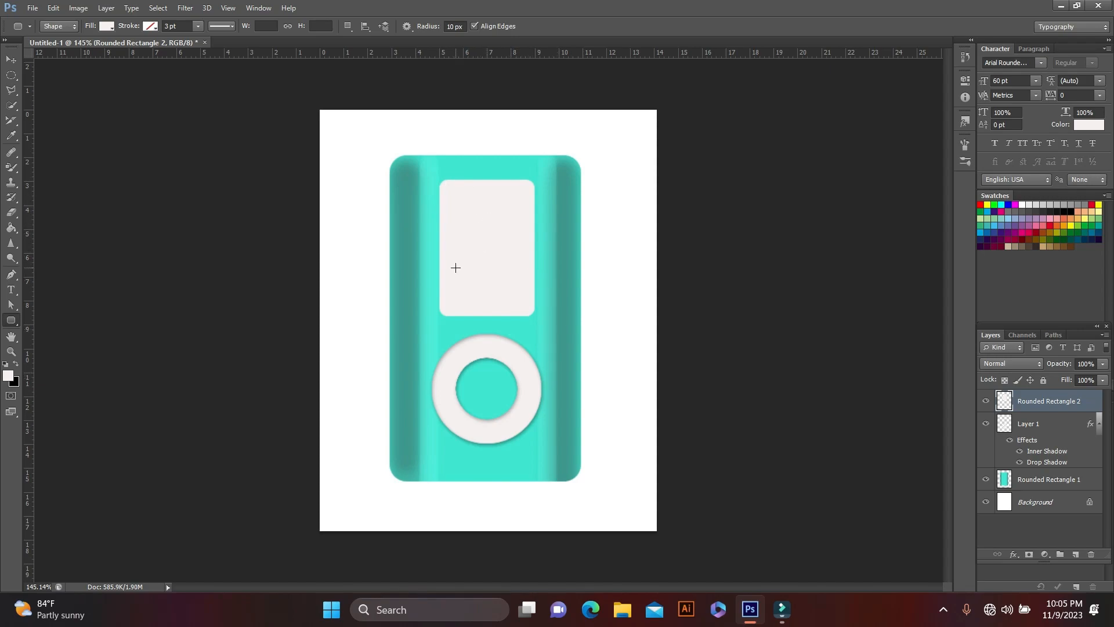
- Swap the foreground and background colours and swap them back
left_click(16, 364)
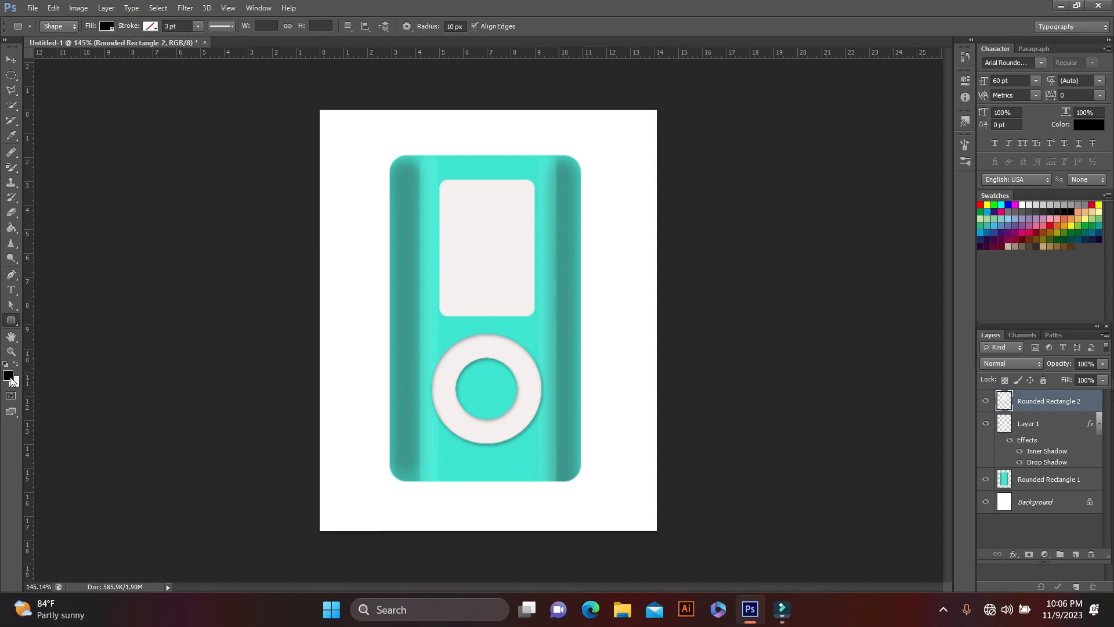
left_click(17, 364)
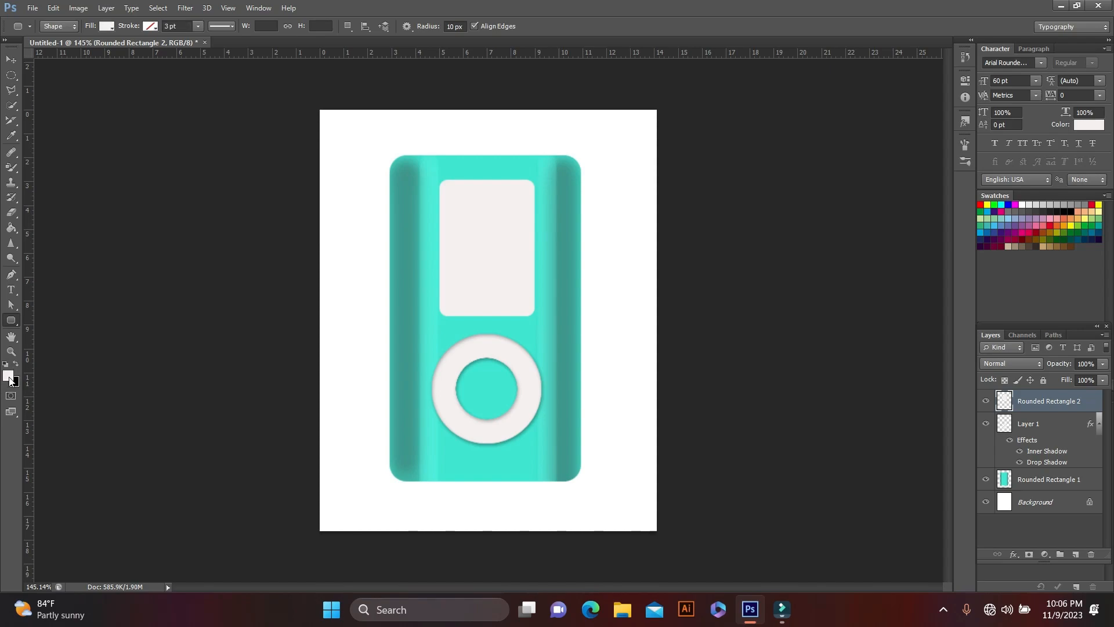
- Set the foreground colour to the dark brownish grey #5b5151
left_click(6, 377)
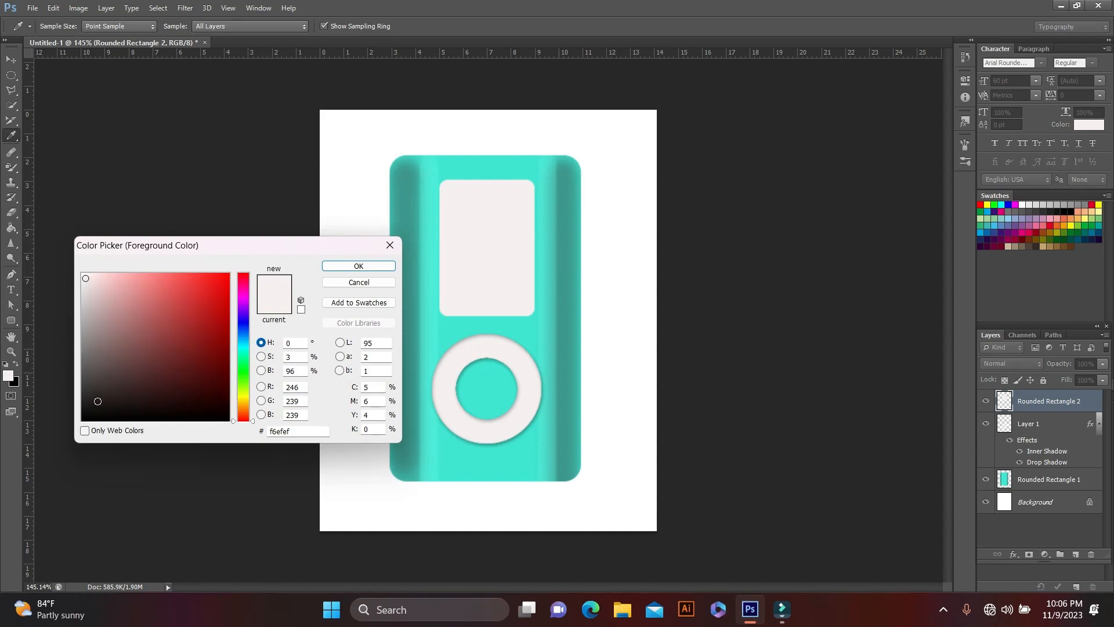
left_click(94, 378)
left_click(94, 378)
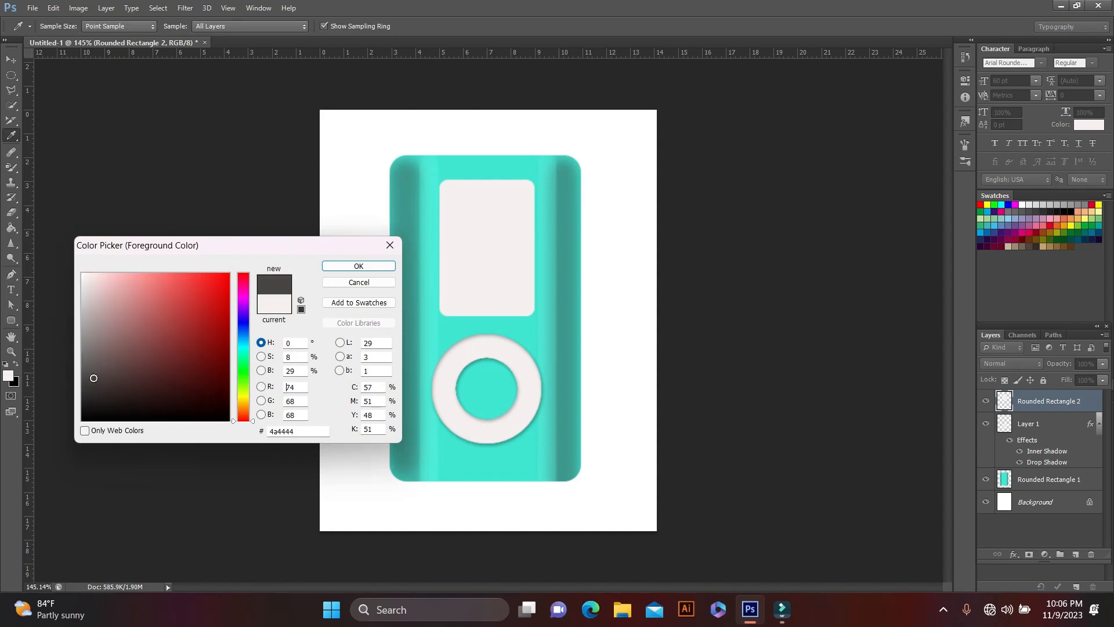
left_click(98, 368)
left_click(357, 266)
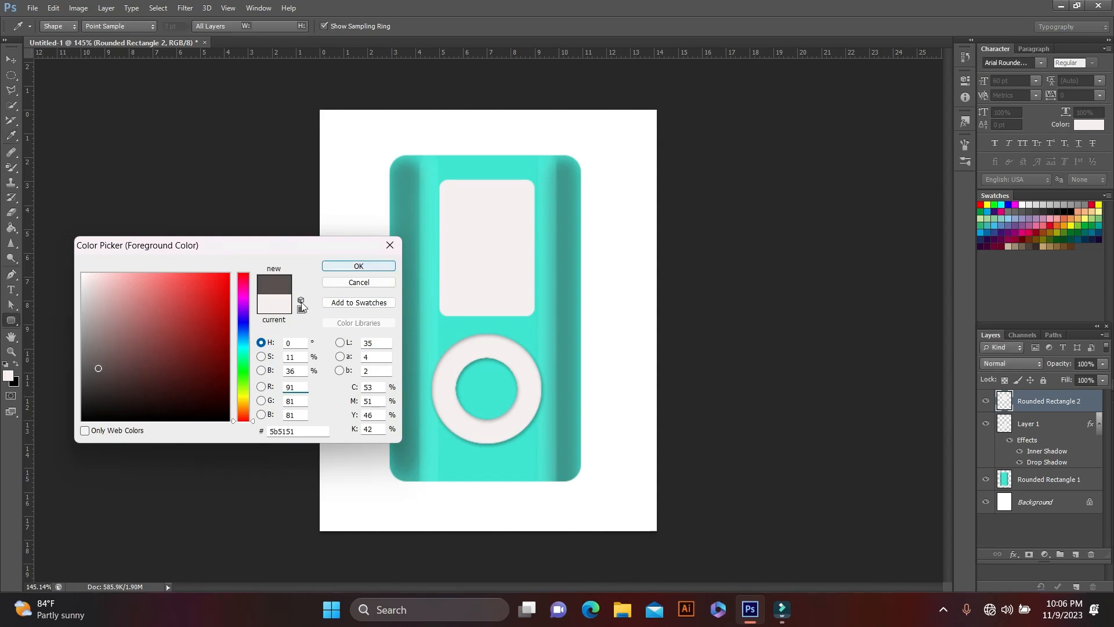
- Set the background colour to the dark grey #3d3a3a
left_click(16, 383)
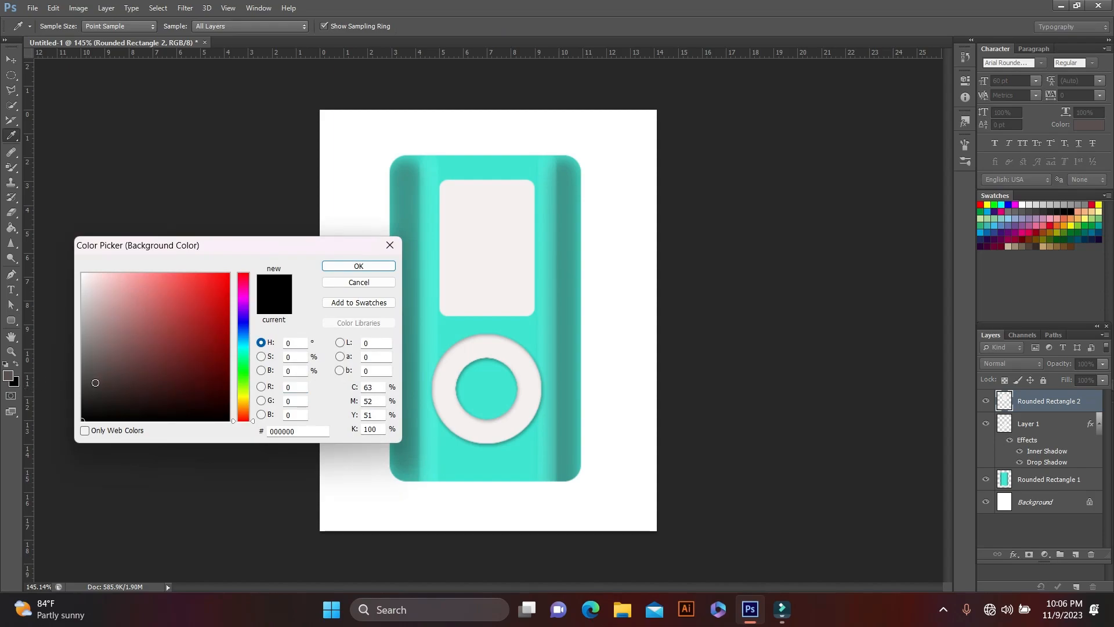
left_click(104, 387)
left_click(88, 385)
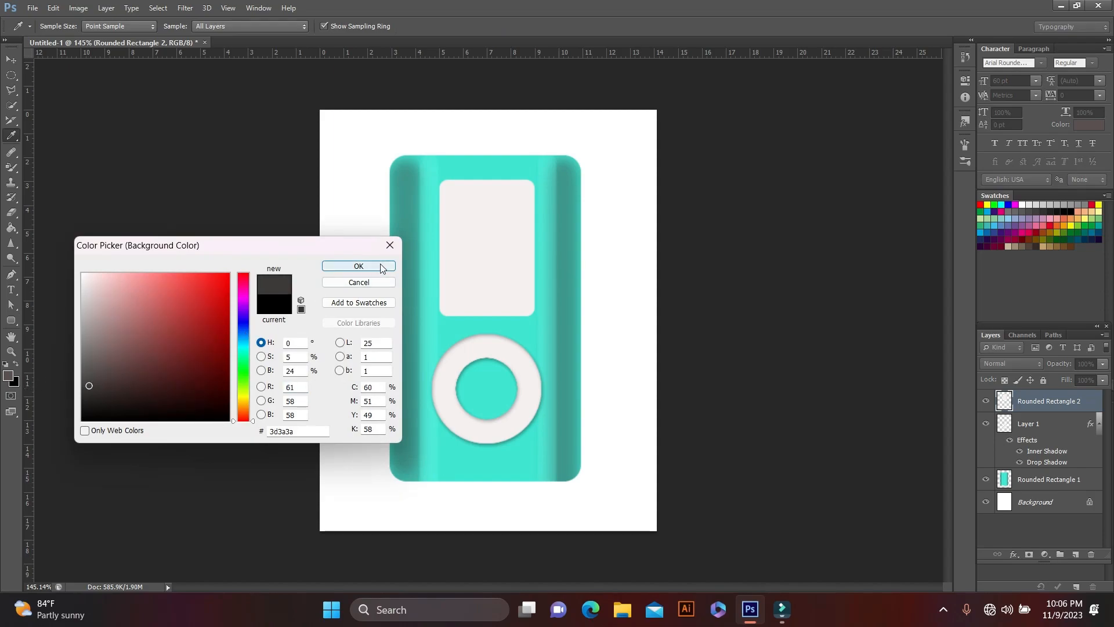
left_click(359, 266)
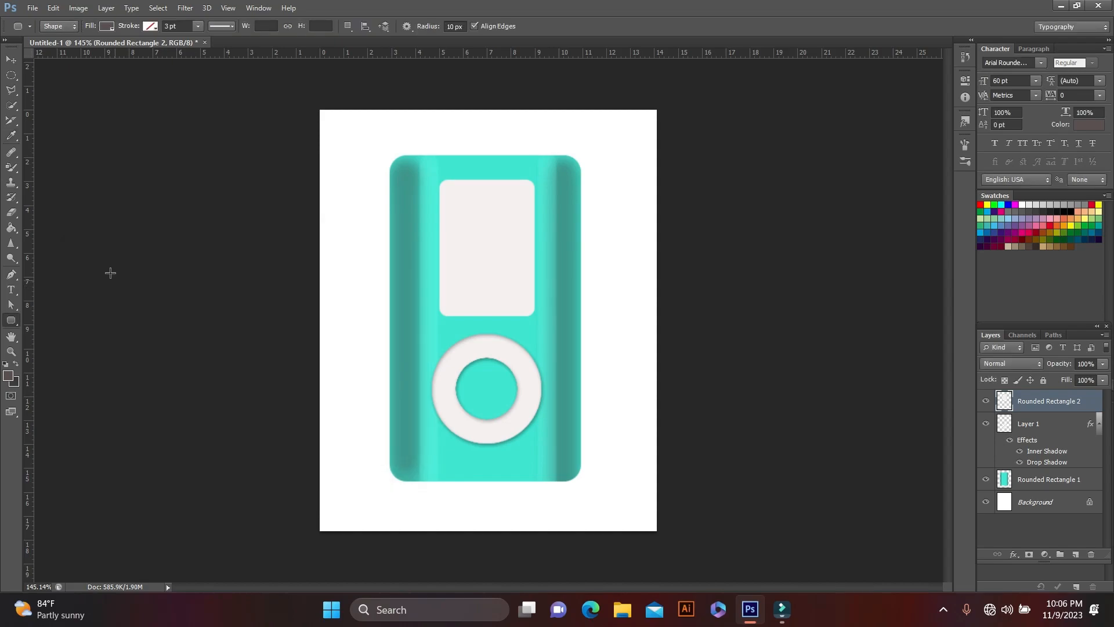
- Fill the player's screen rectangle with a linear foreground-to-background gradient from its upper-left to its lower-right corner, and deselect it
left_click(13, 229)
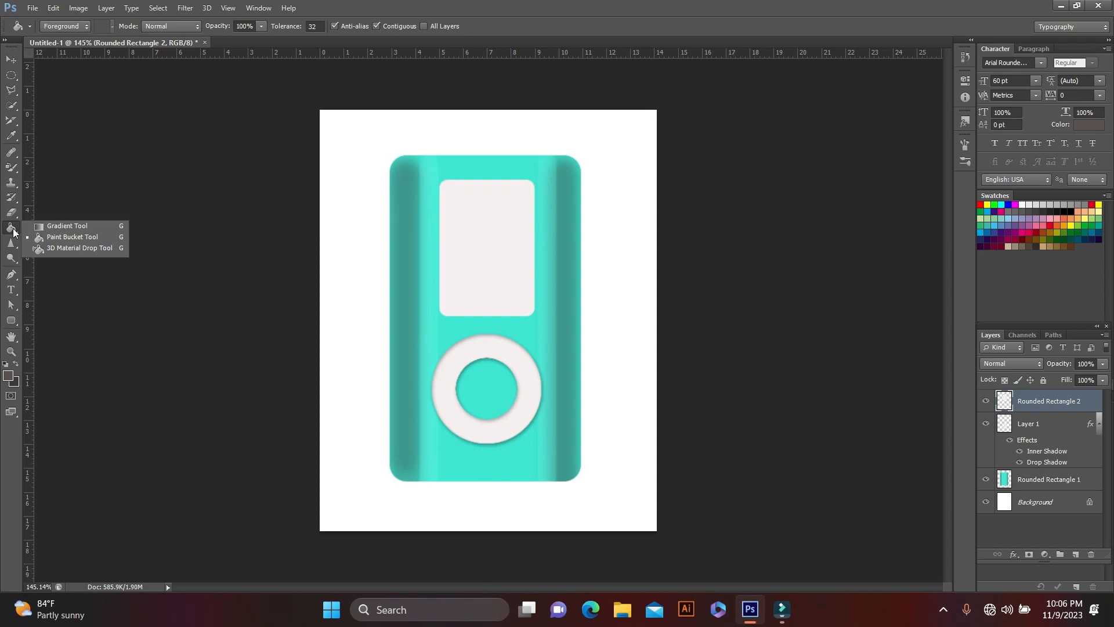
left_click(64, 225)
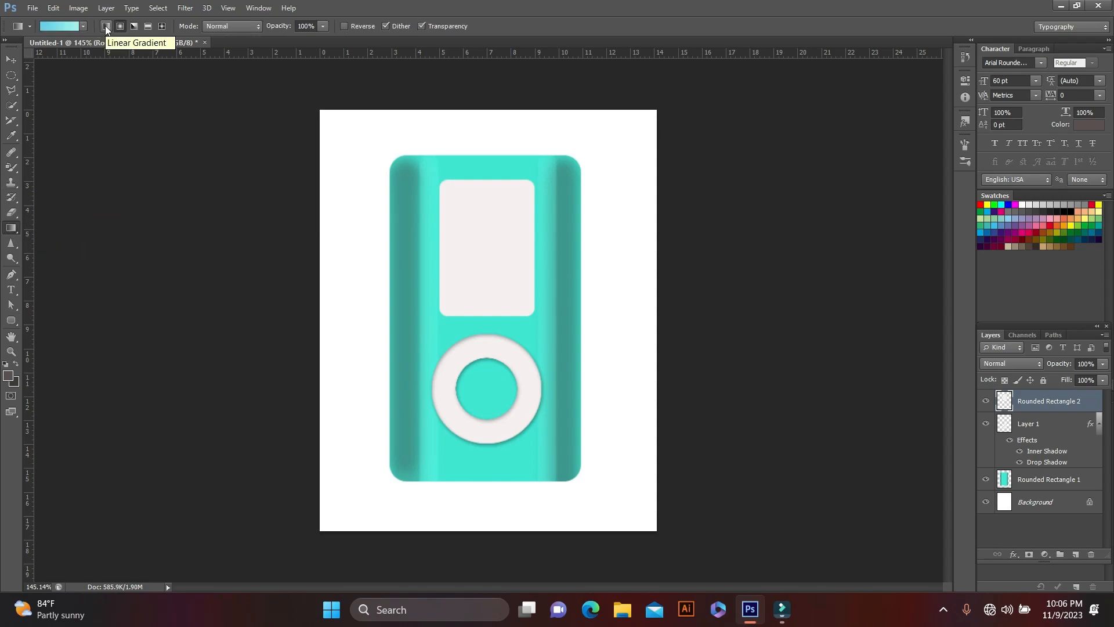
left_click(120, 27)
left_click(107, 26)
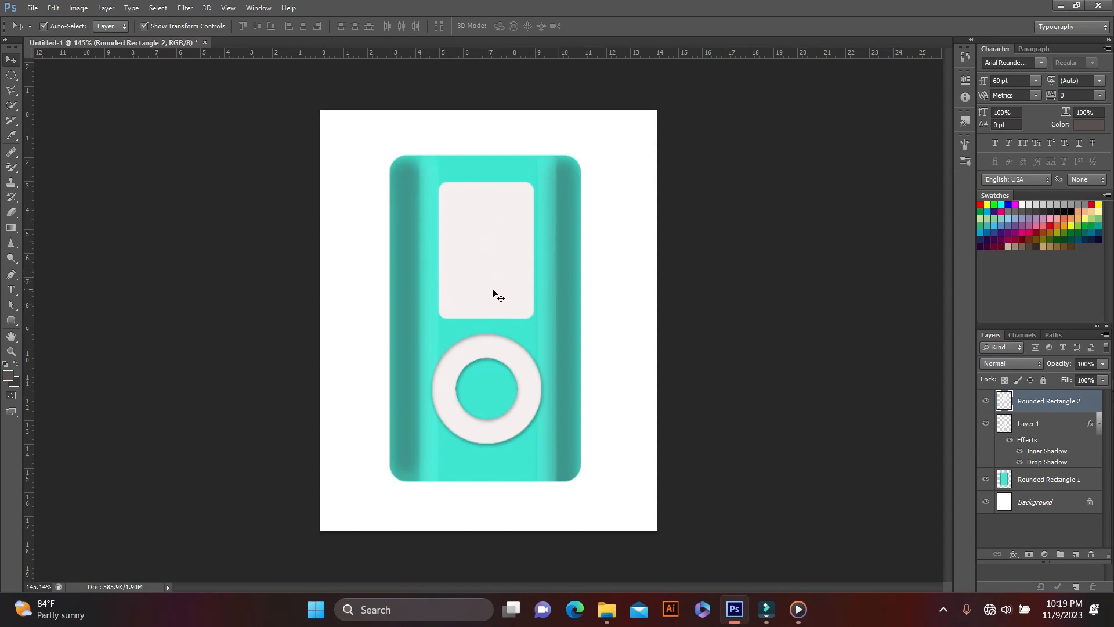
left_click(1004, 404, "ctrl")
key("g")
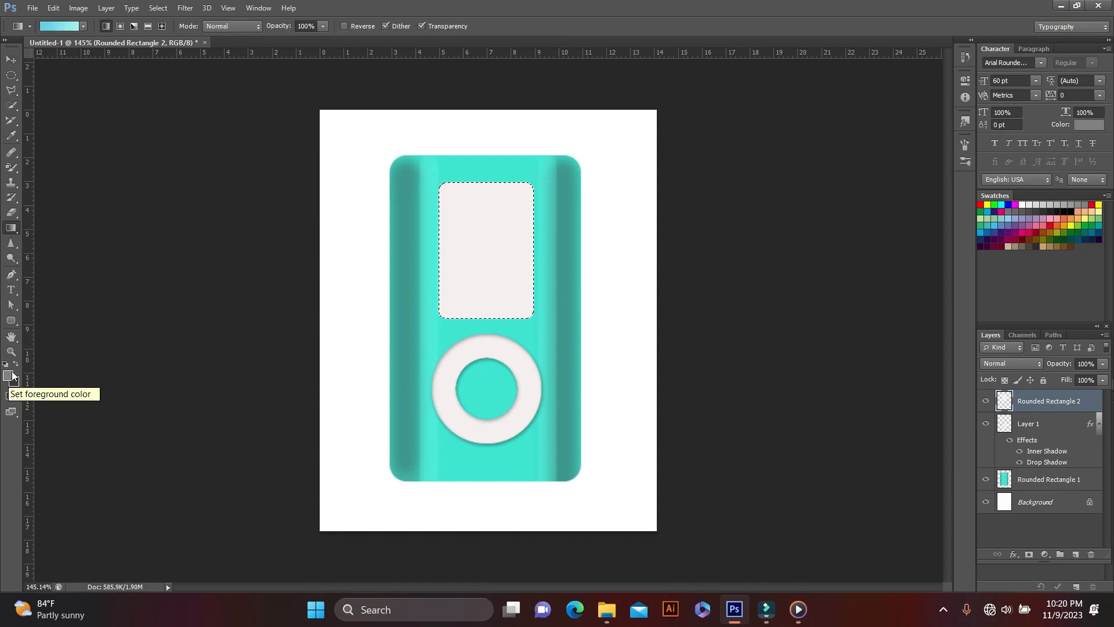
left_click(83, 26)
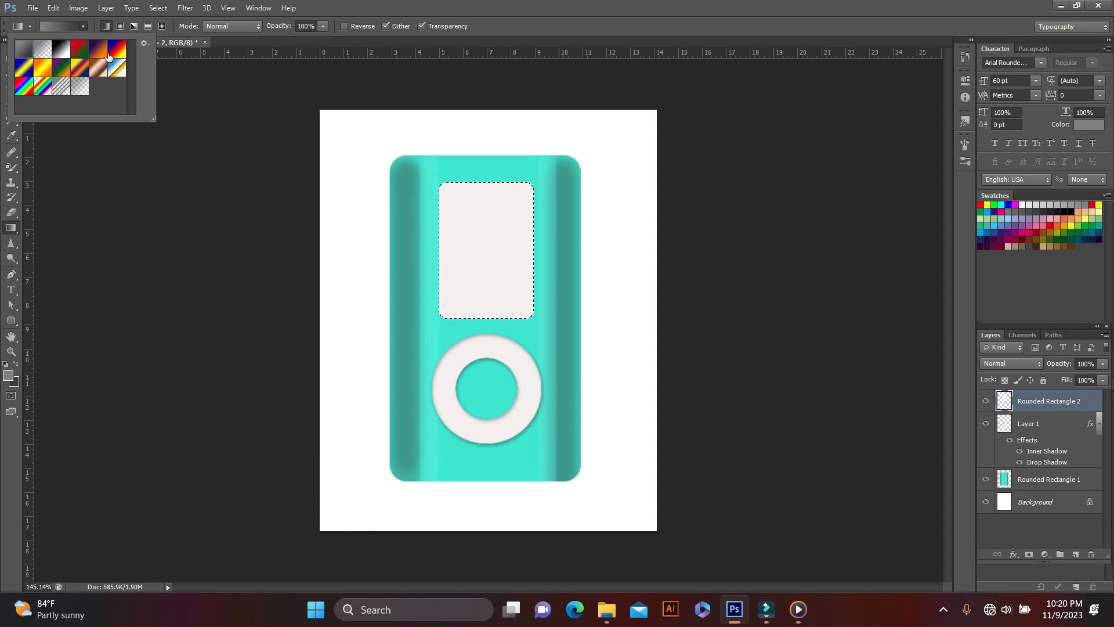
double_click(24, 48)
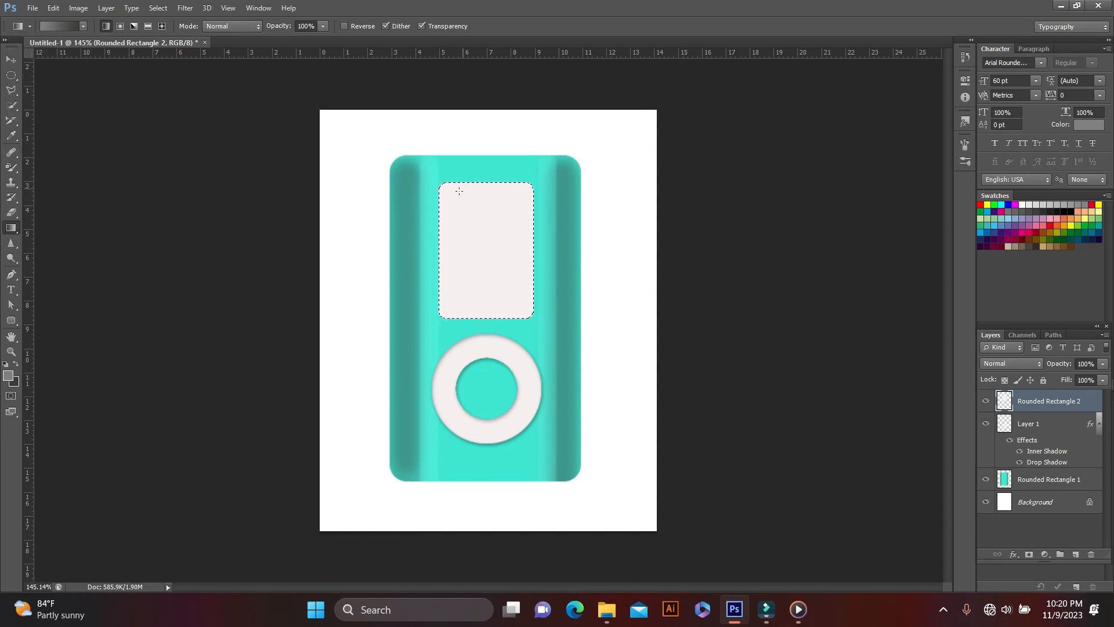
left_click_drag(442, 190, 529, 314)
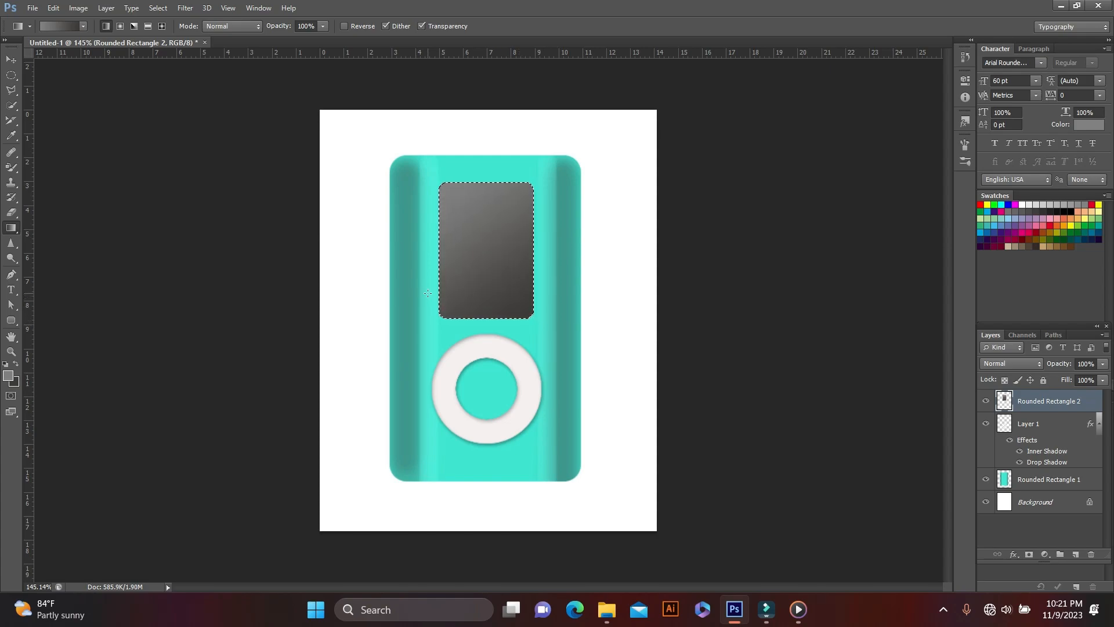
key("ctrl+d")
- Duplicate the Rounded Rectangle 2 layer within the same document, keeping the suggested name
right_click(1048, 403)
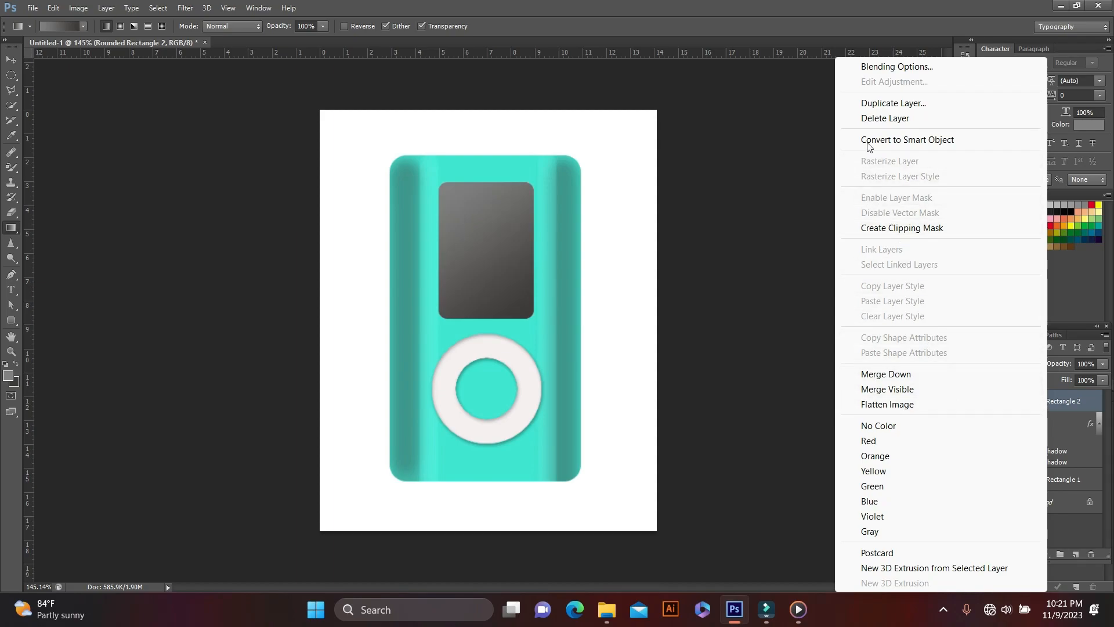
left_click(892, 104)
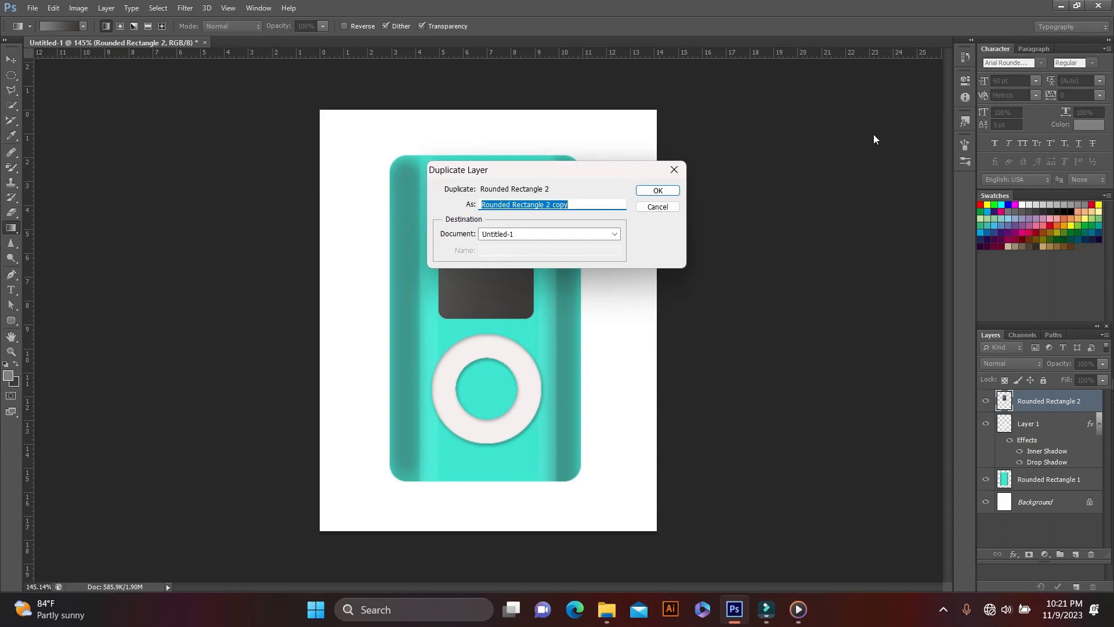
left_click(657, 192)
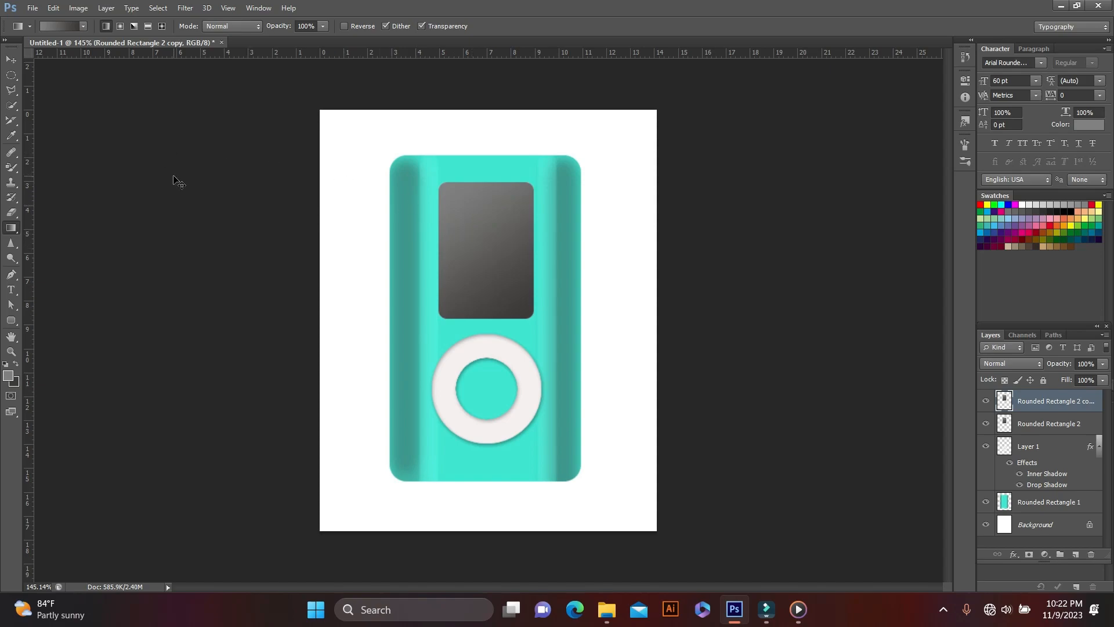
- Scale the screen copy down slightly about its centre to leave an even border, and flip it horizontally
key("ctrl+t")
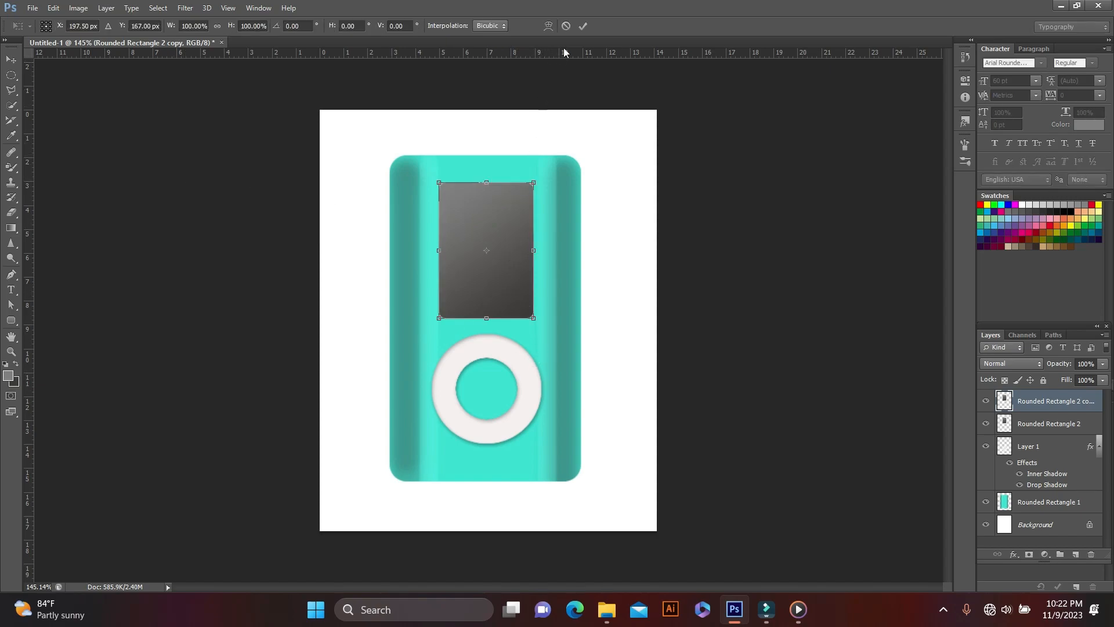
left_click(583, 26)
key("g")
key("v")
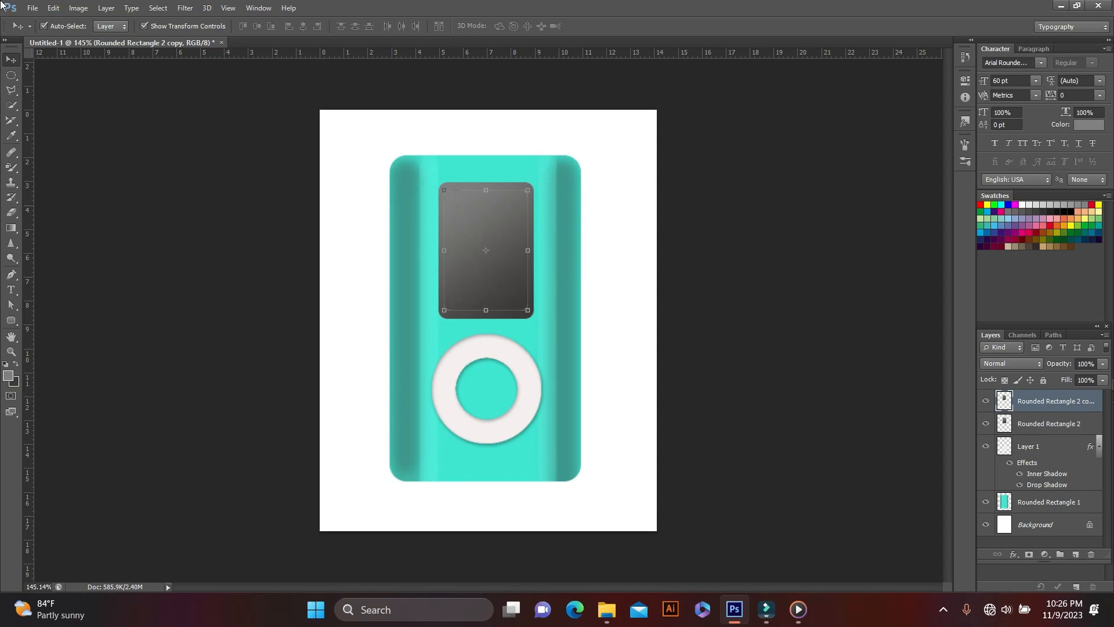
left_click(53, 8)
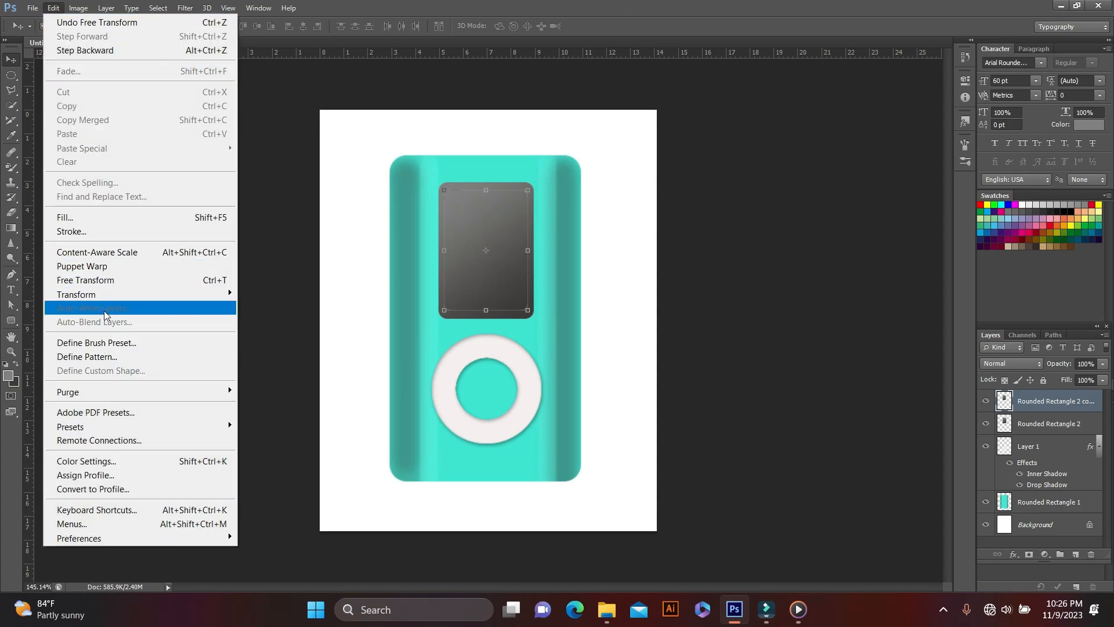
mouse_move(128, 296)
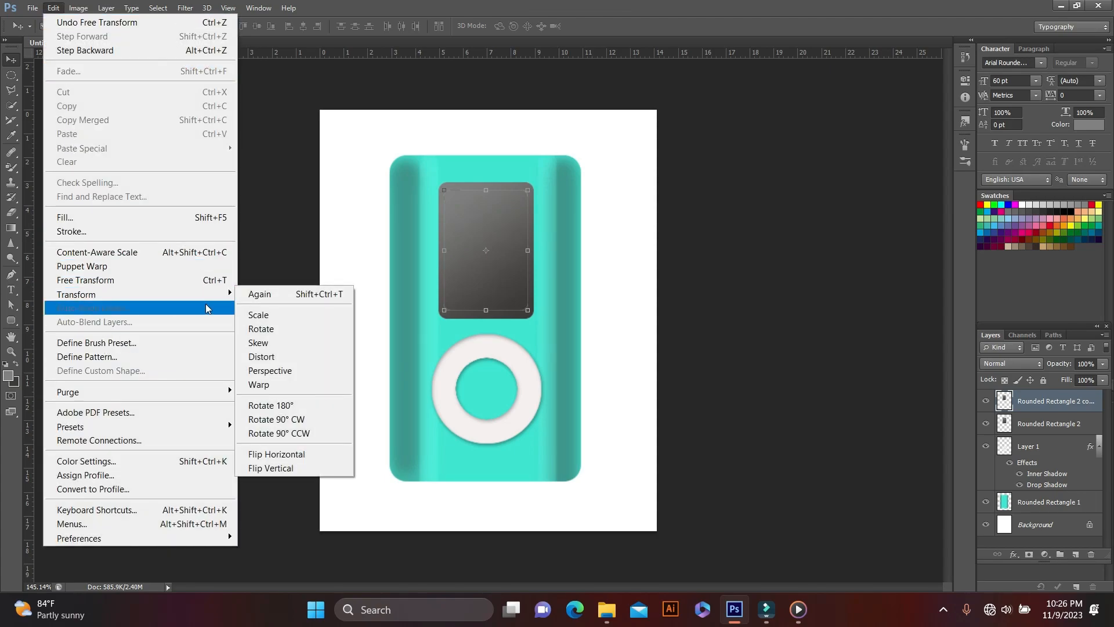
left_click(289, 455)
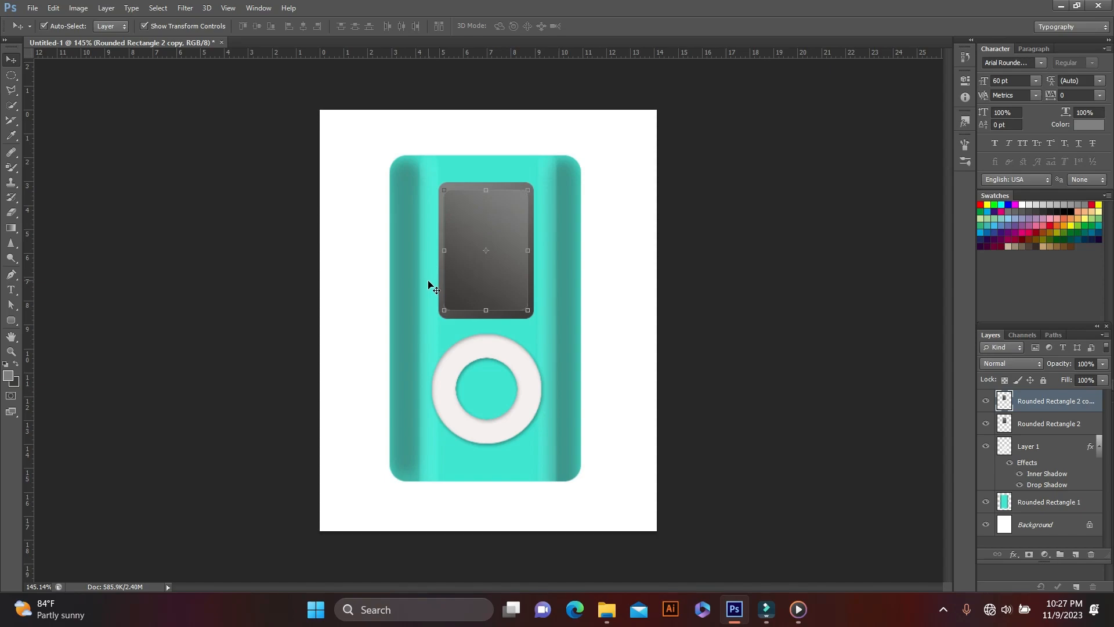
- Open the Pexels photo of two women with a surfboard under palm trees from the imagesv for youtube folder
left_click(32, 8)
left_click(81, 38)
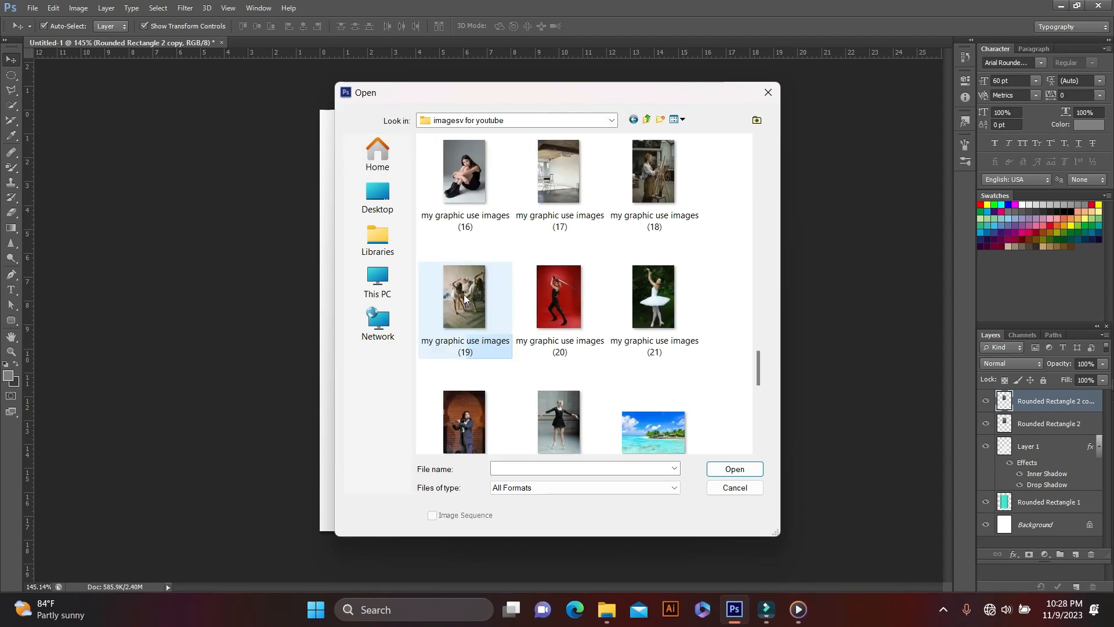
left_click(464, 296)
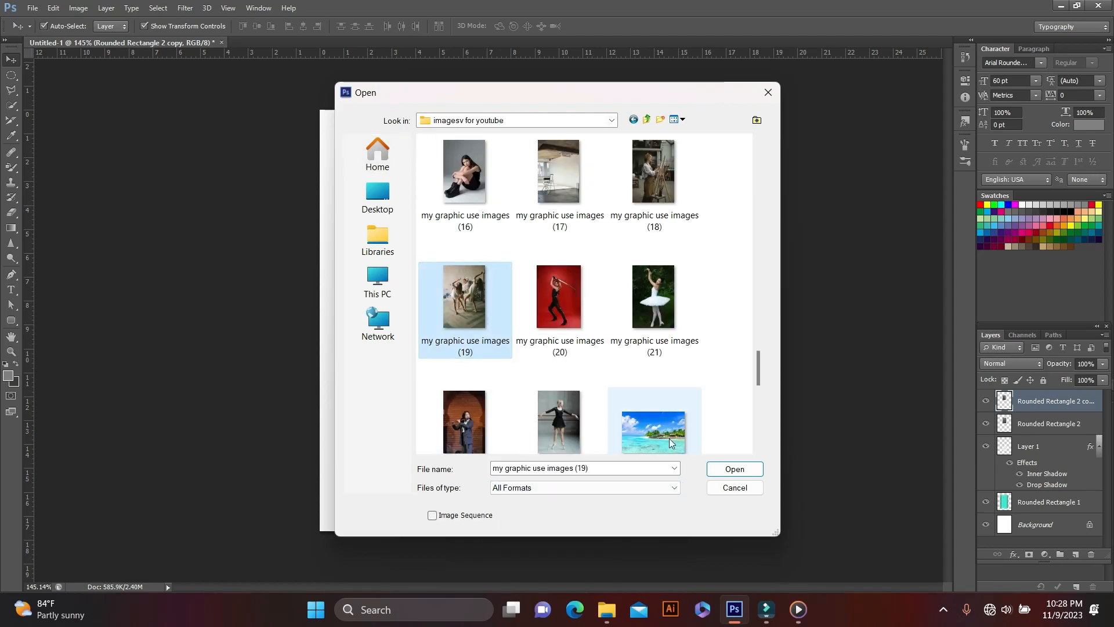
scroll(670, 438, "down", 5)
left_click(660, 261)
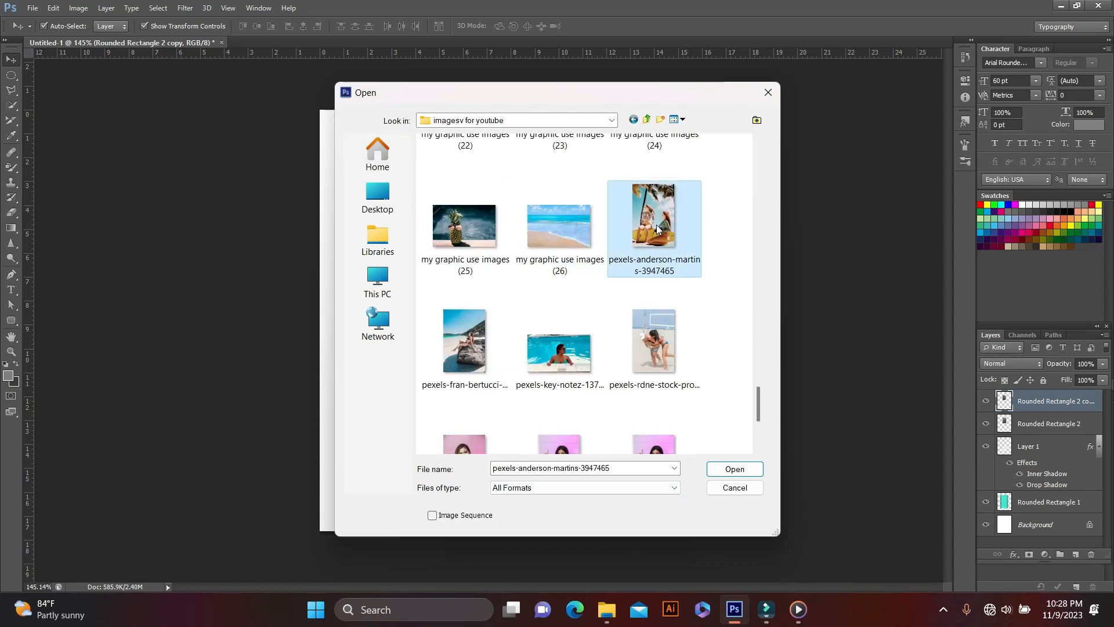
left_click(735, 469)
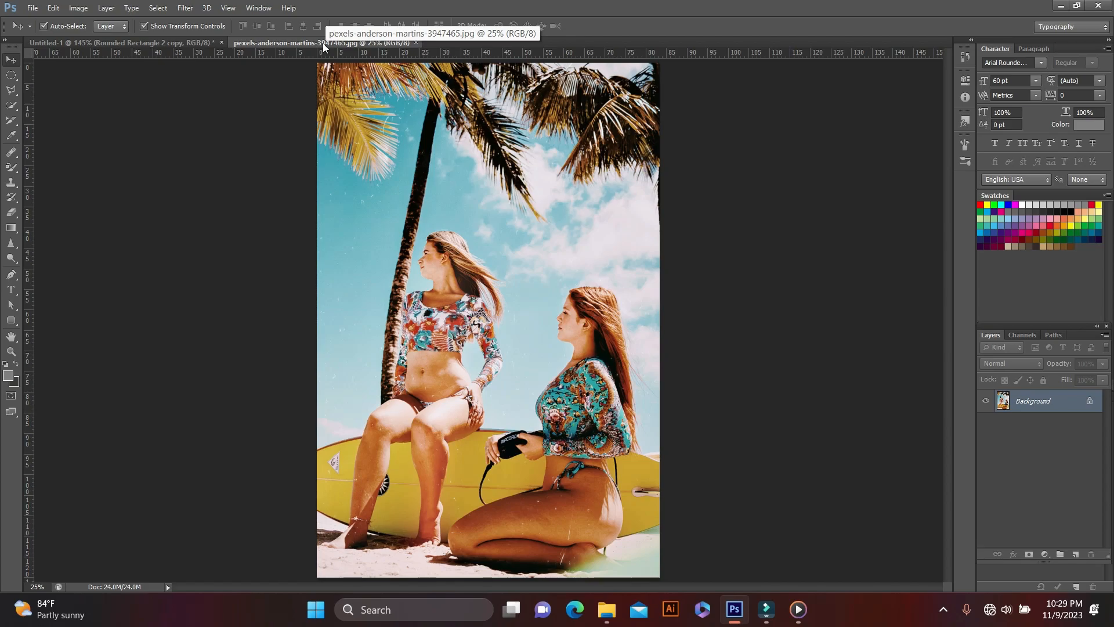
- Float the beach photo in its own window beside the music player, and select and copy the whole image
left_click_drag(323, 44, 191, 96)
left_click_drag(460, 87, 365, 227)
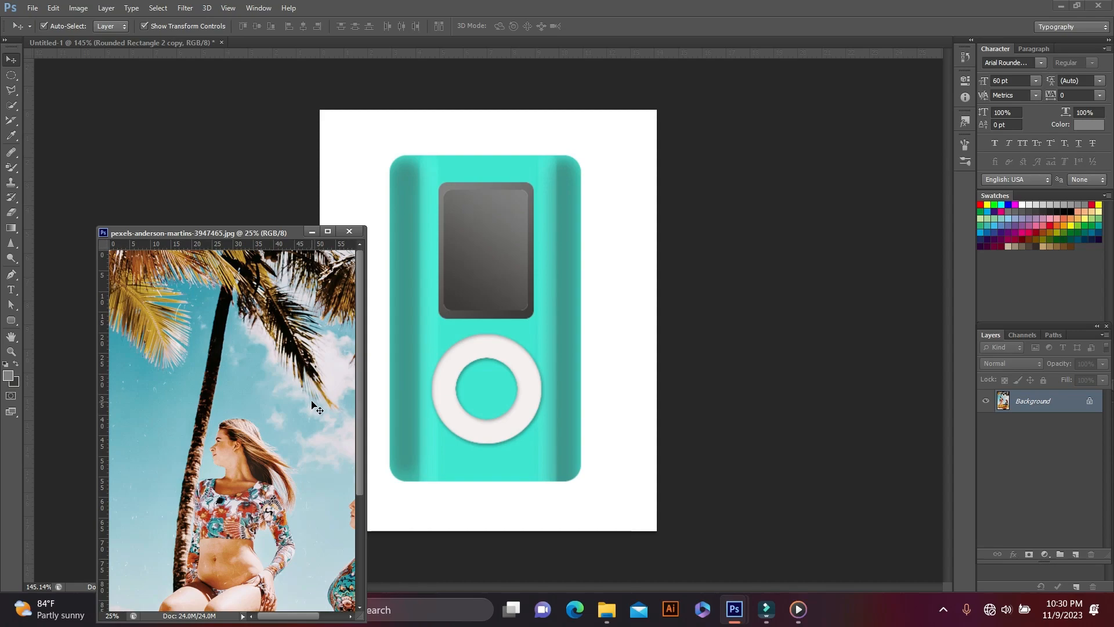
key("ctrl+a")
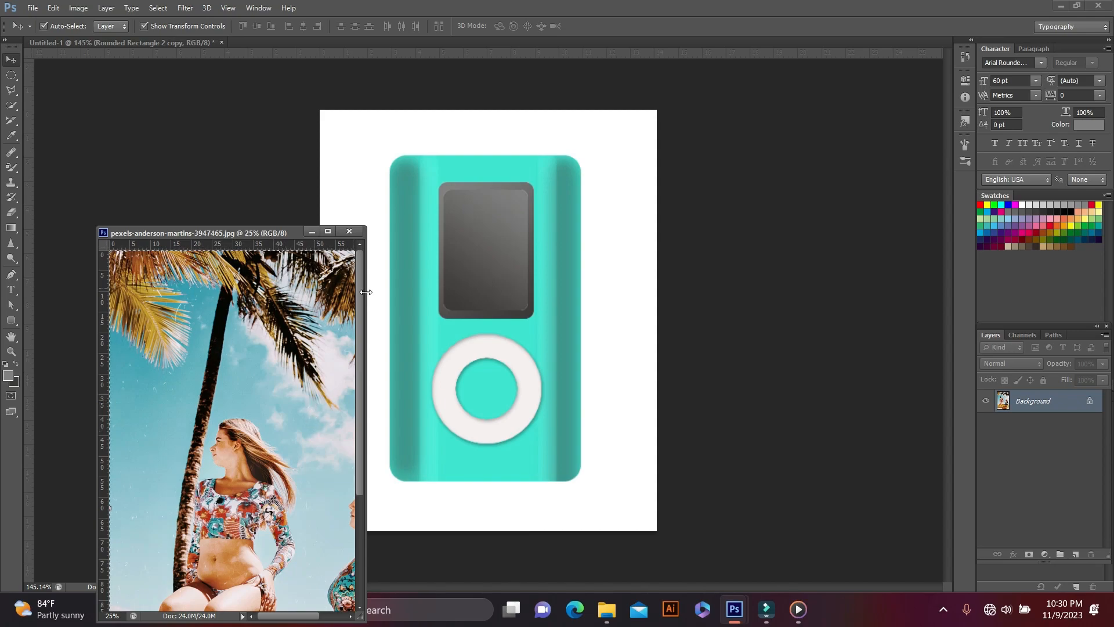
- Load the smaller screen copy's outline as a selection in the player document and paste the photo into it
left_click(496, 259)
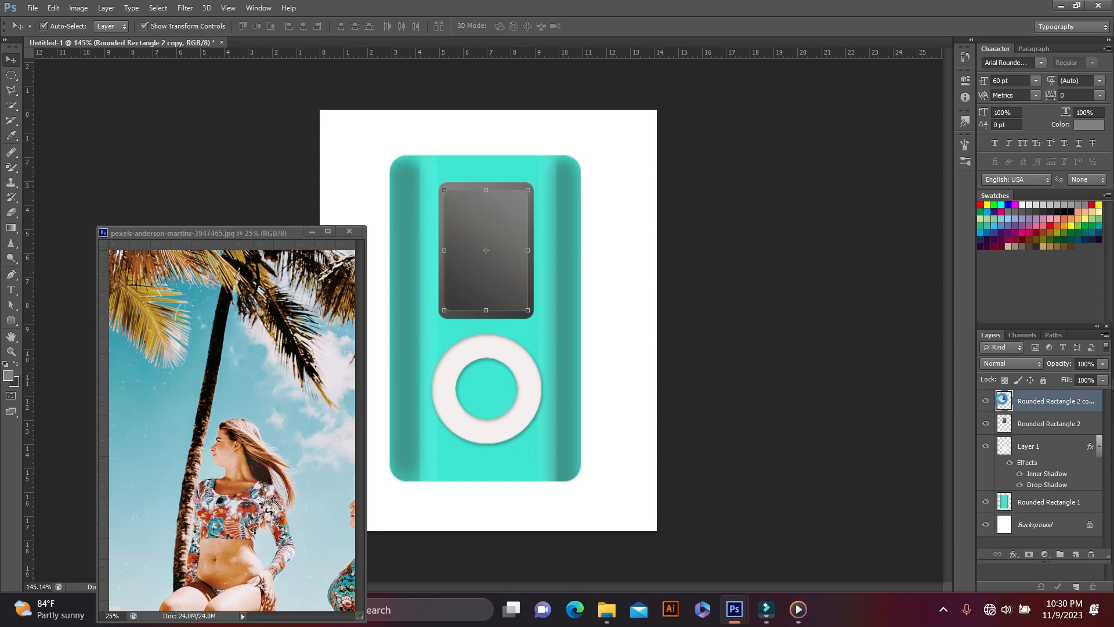
left_click(1004, 402, "ctrl")
left_click(48, 11)
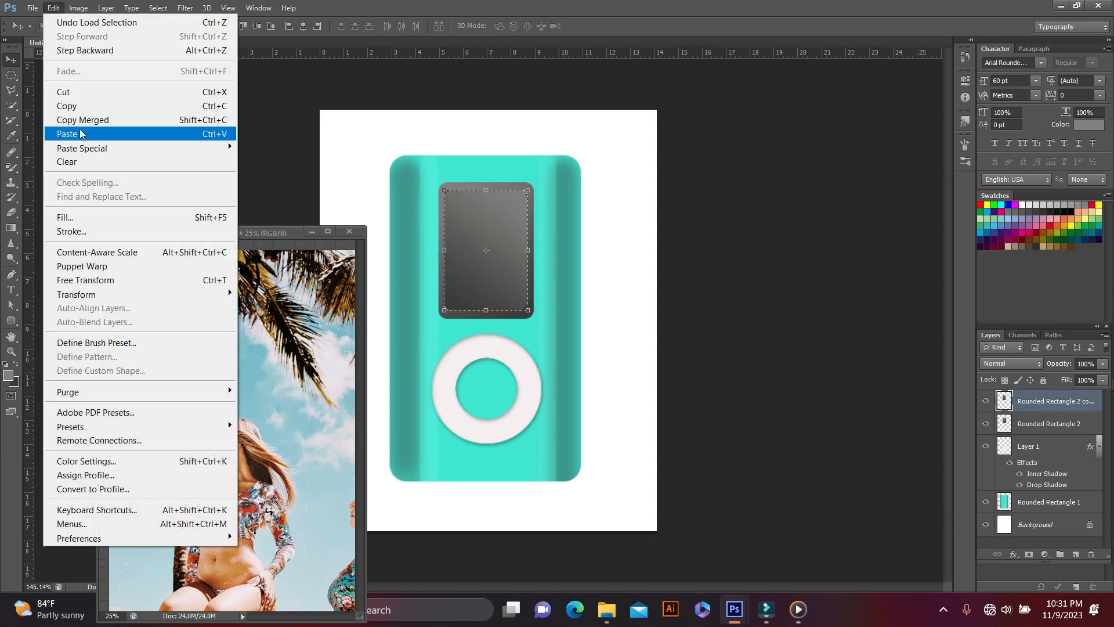
mouse_move(106, 152)
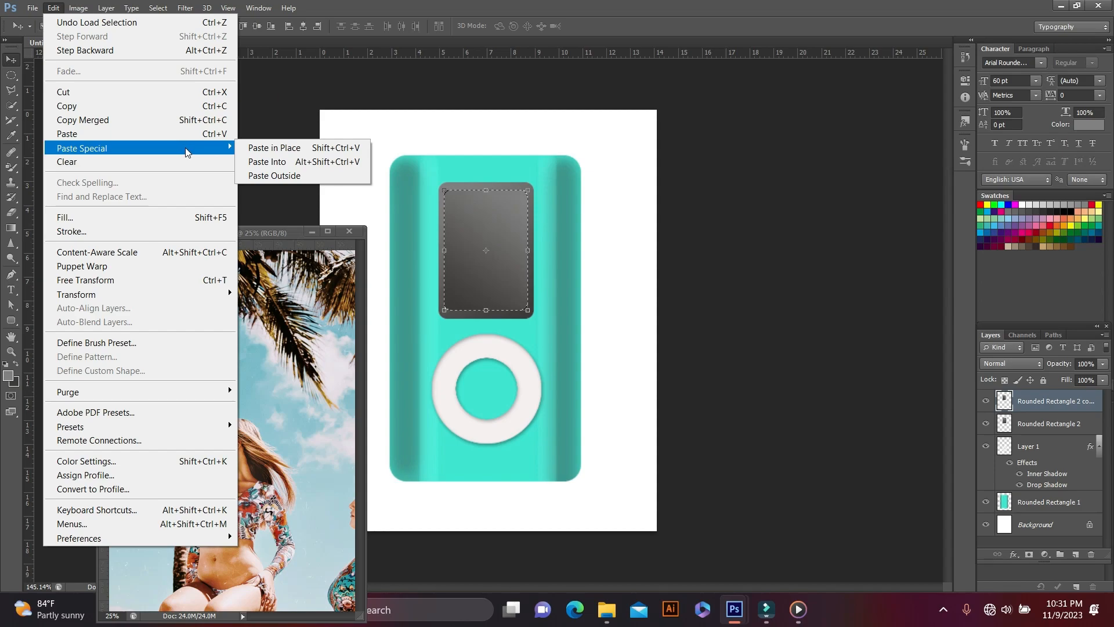
left_click(264, 162)
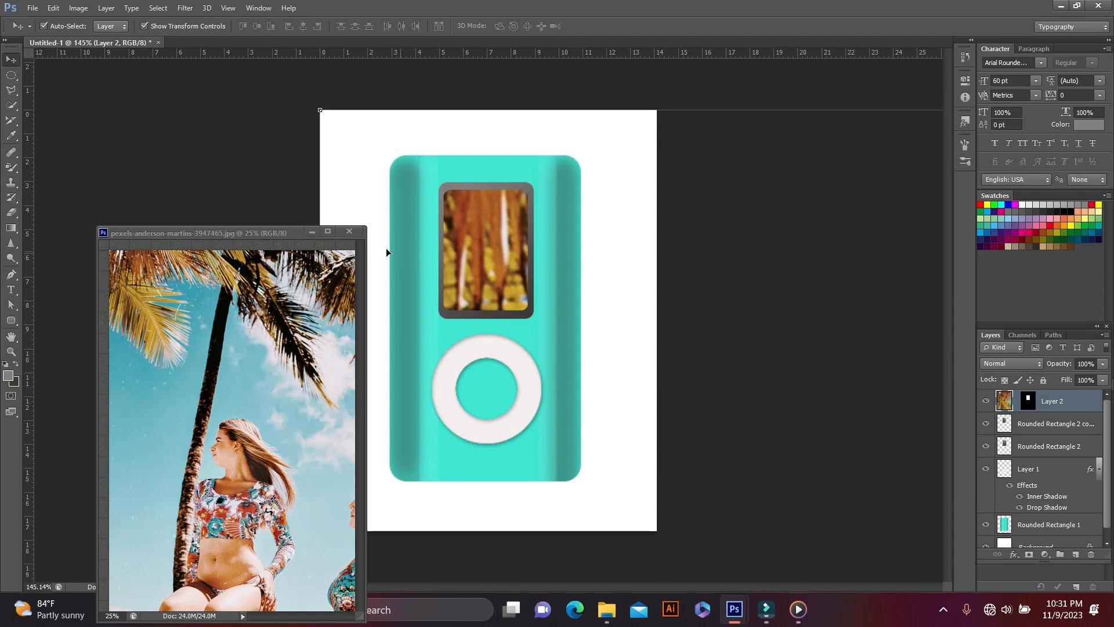
- Minimize the photo window and scale the pasted photo to 5.50% width and 4.31% height over the player's screen
left_click(313, 232)
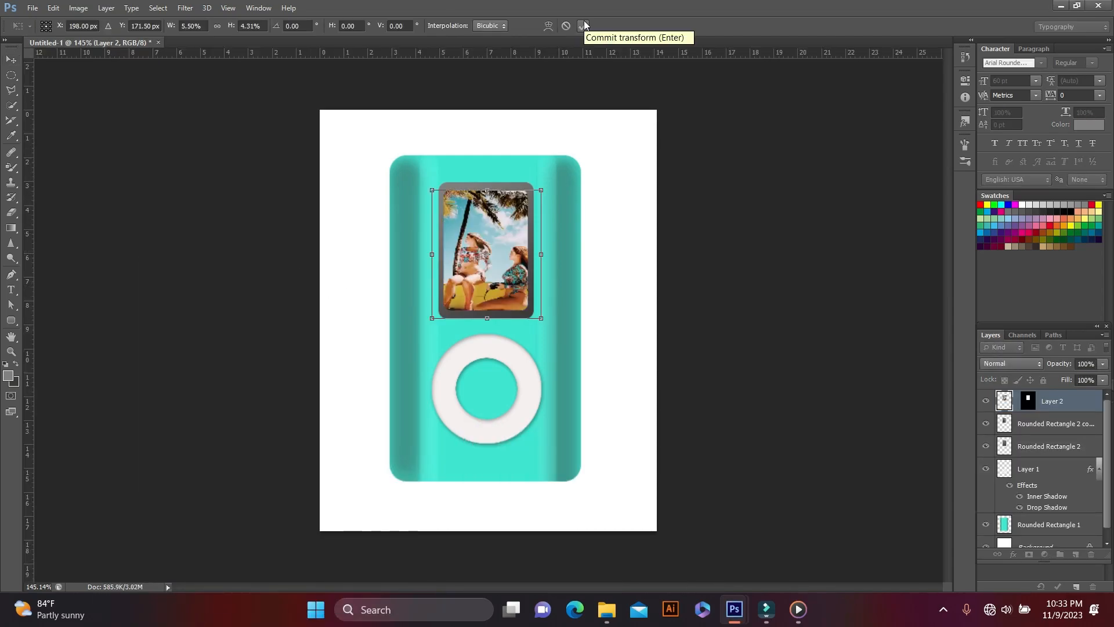
left_click(583, 25)
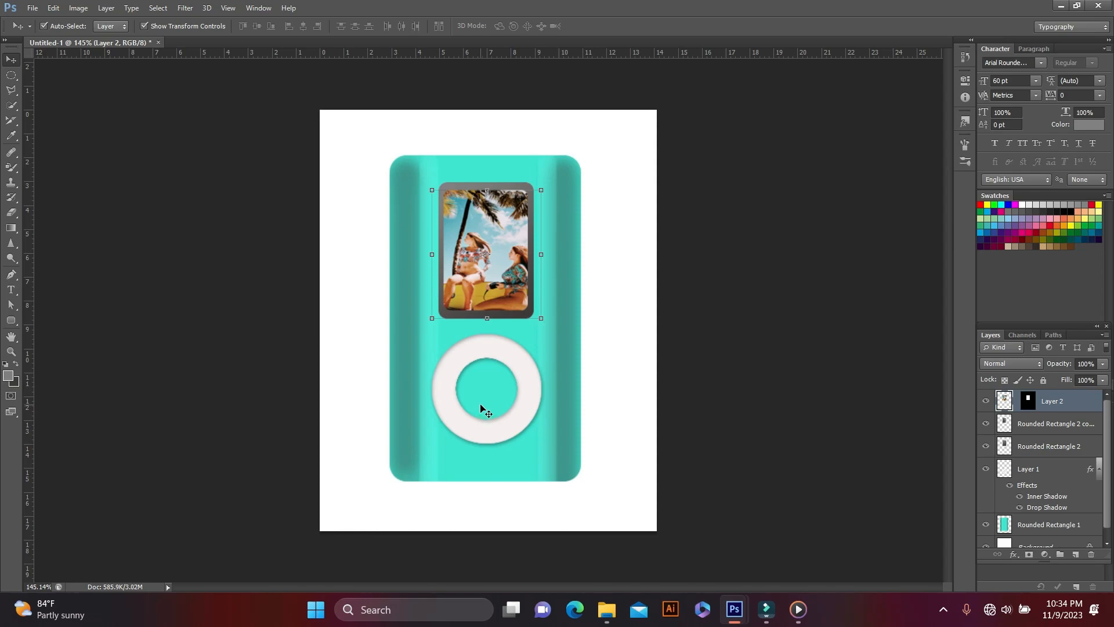
- Draw a right-pointing triangle custom shape, about 0.88 cm wide and 0.78 cm high, on the blank canvas beside the player
left_click(12, 320)
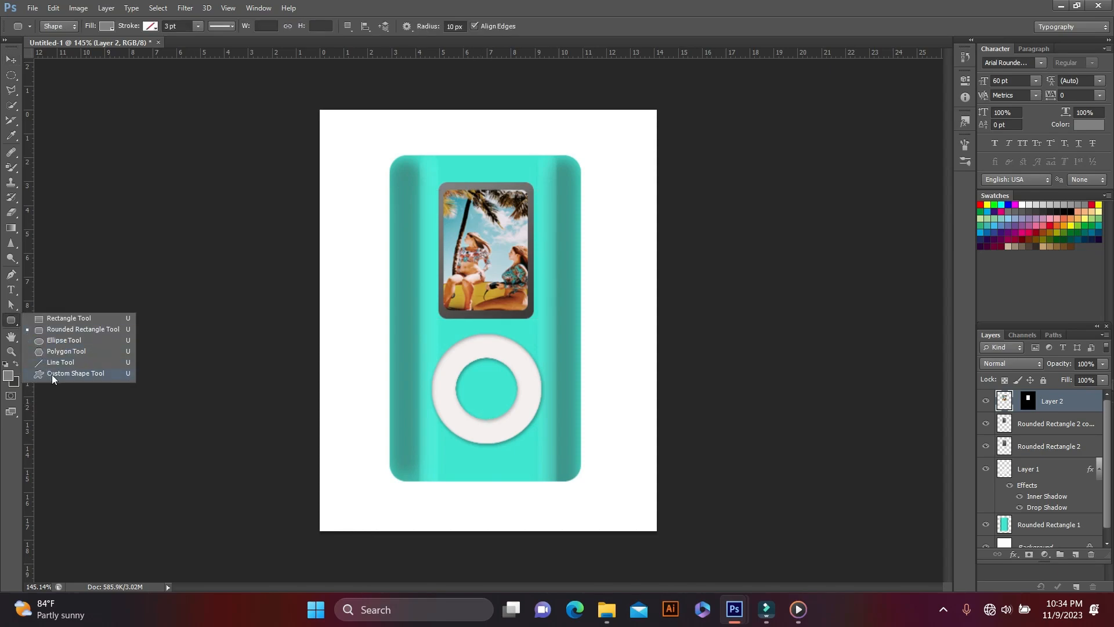
left_click(62, 373)
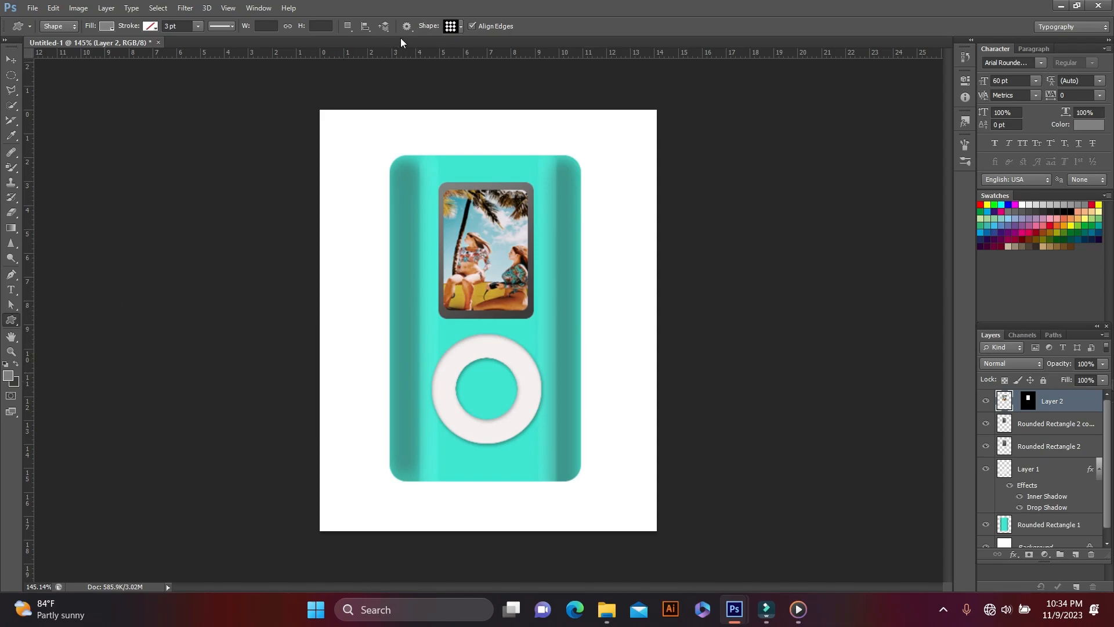
left_click(460, 26)
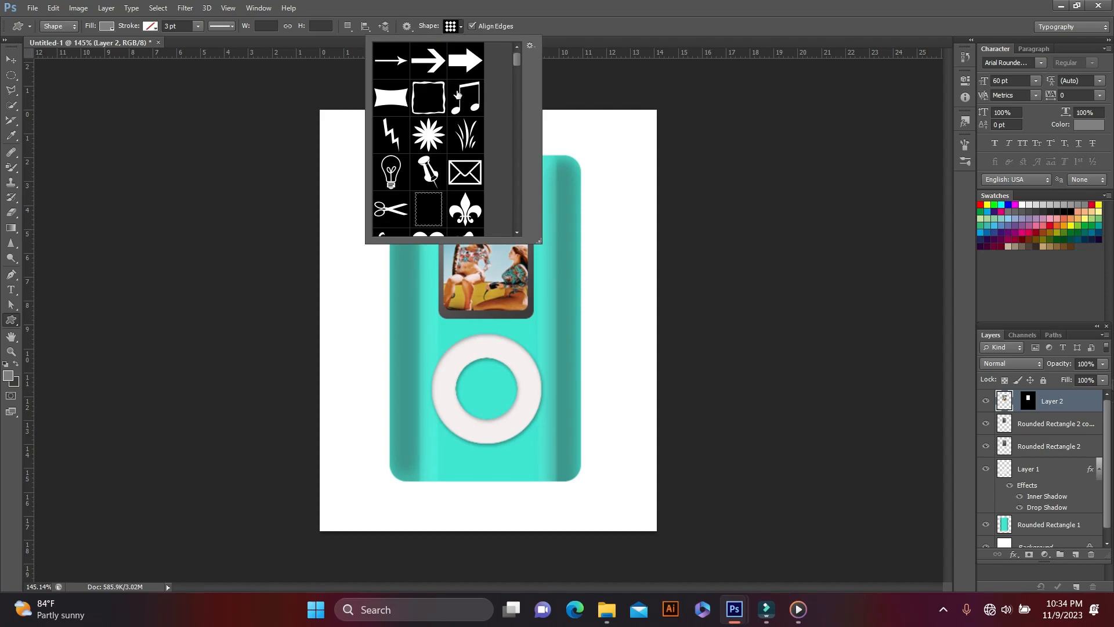
scroll(458, 96, "down", 3)
scroll(458, 95, "down", 5)
left_click(465, 163)
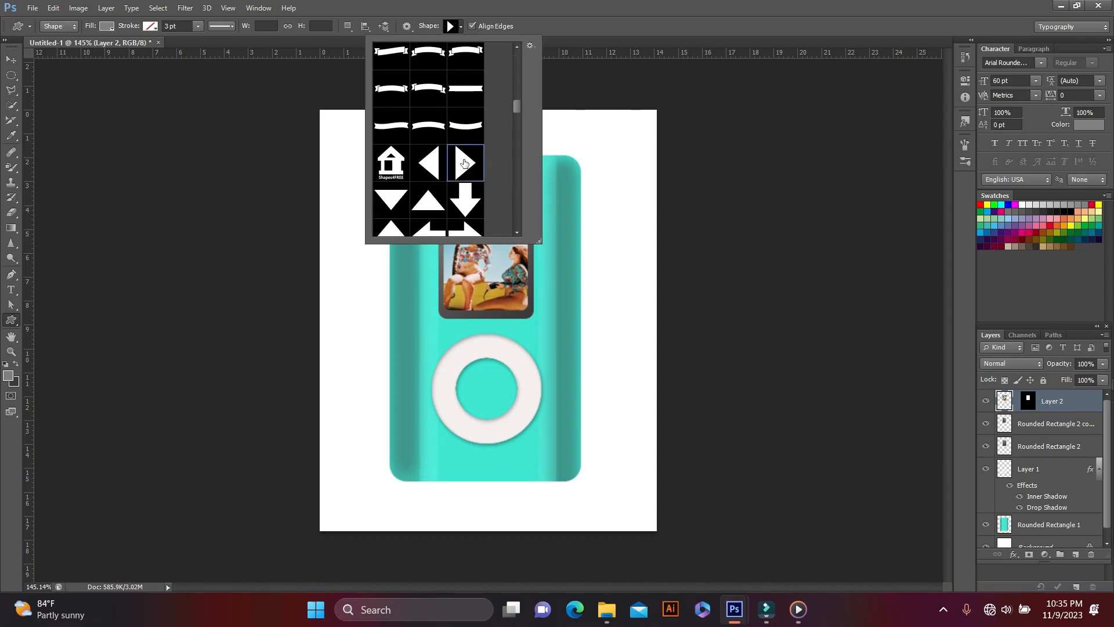
left_click(597, 267)
left_click_drag(597, 267, 616, 284)
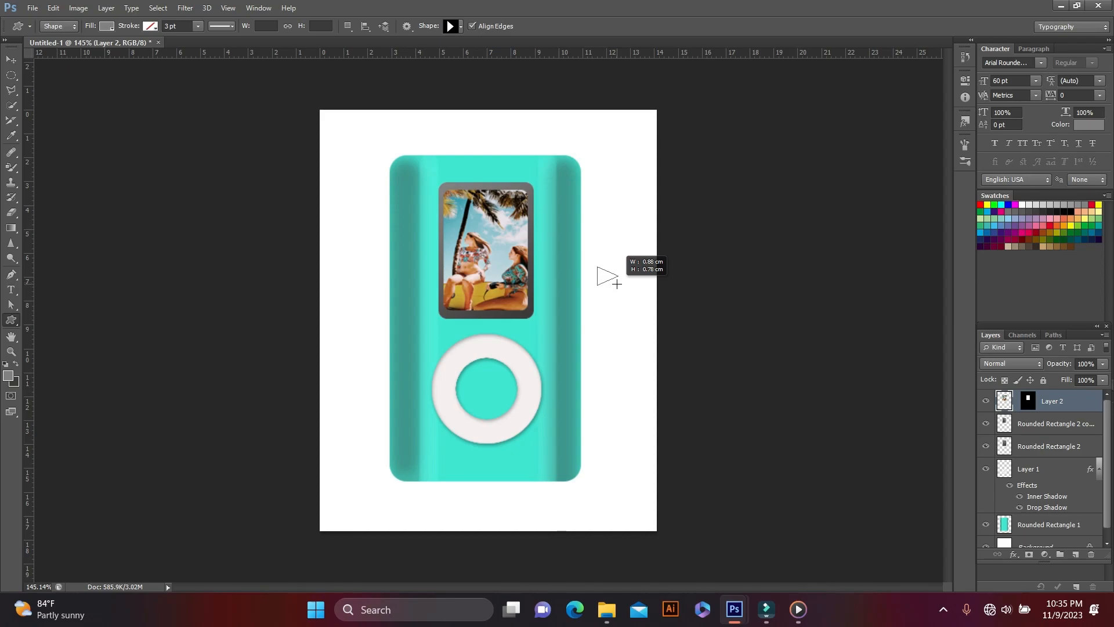
left_click_drag(616, 284, 616, 283)
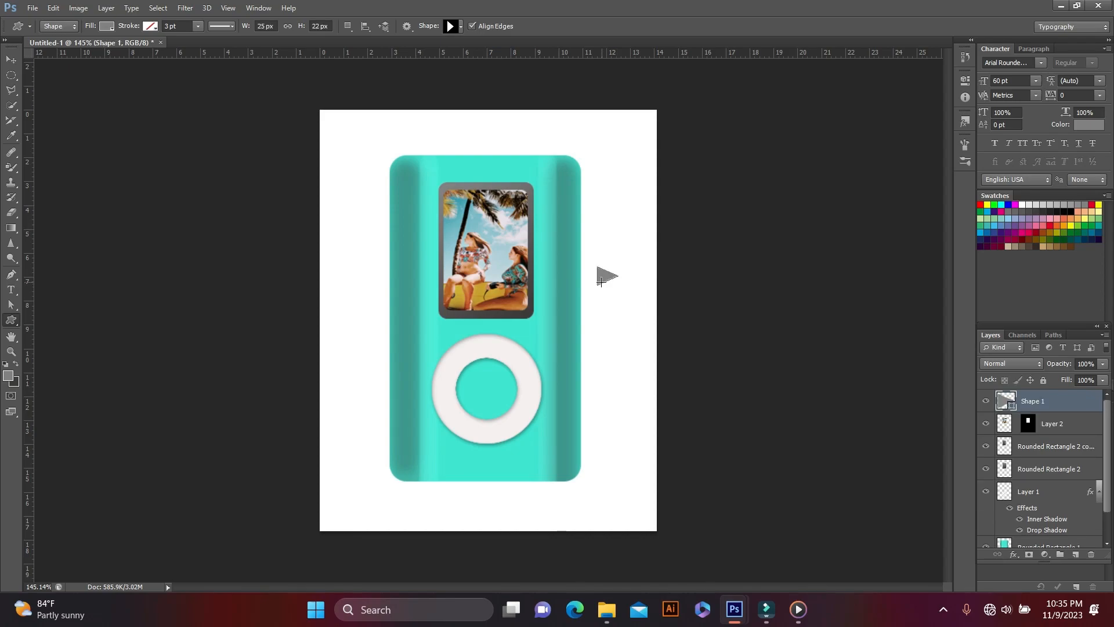
- Move the triangle onto the lower part of the white ring and scale it to 68.00% width and 68.18% height
key("v")
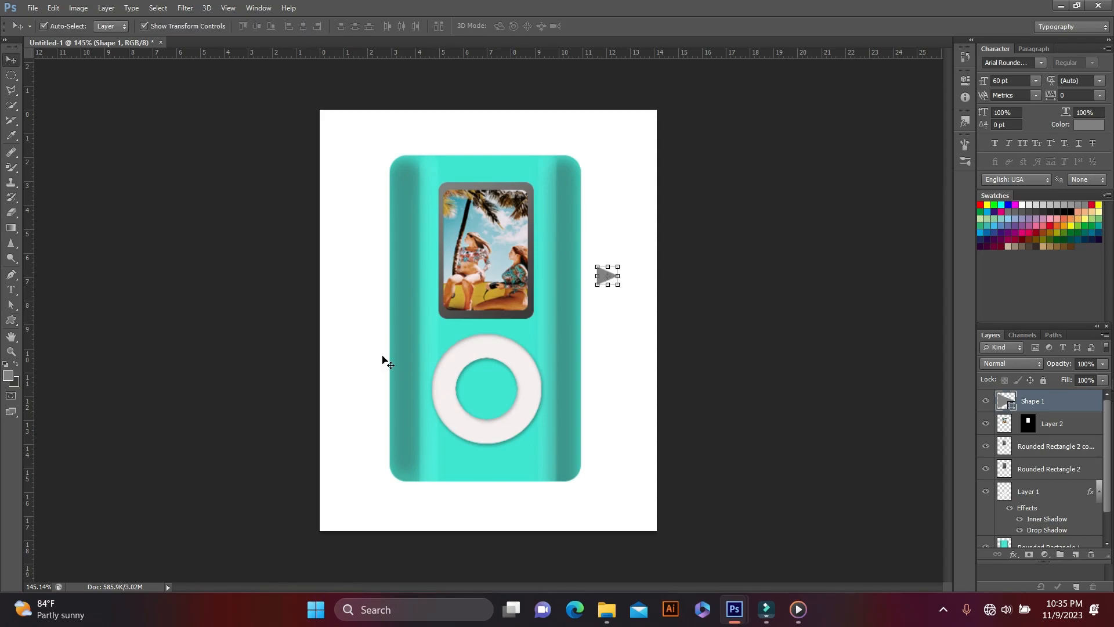
left_click_drag(603, 279, 485, 429)
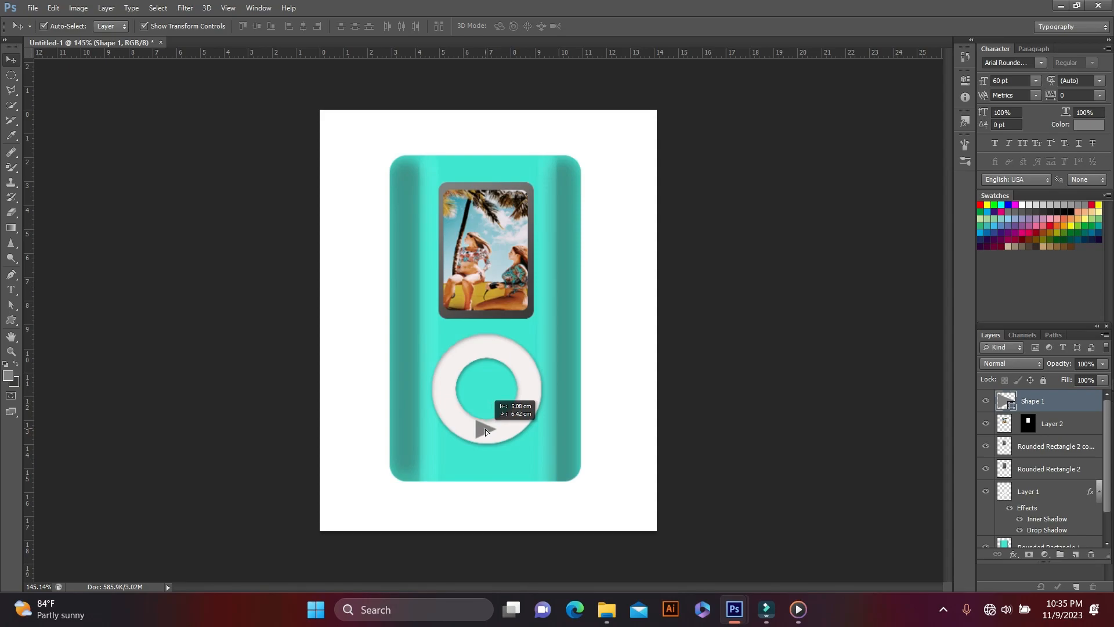
scroll(487, 426, "up", 3)
left_click_drag(474, 474, 484, 481)
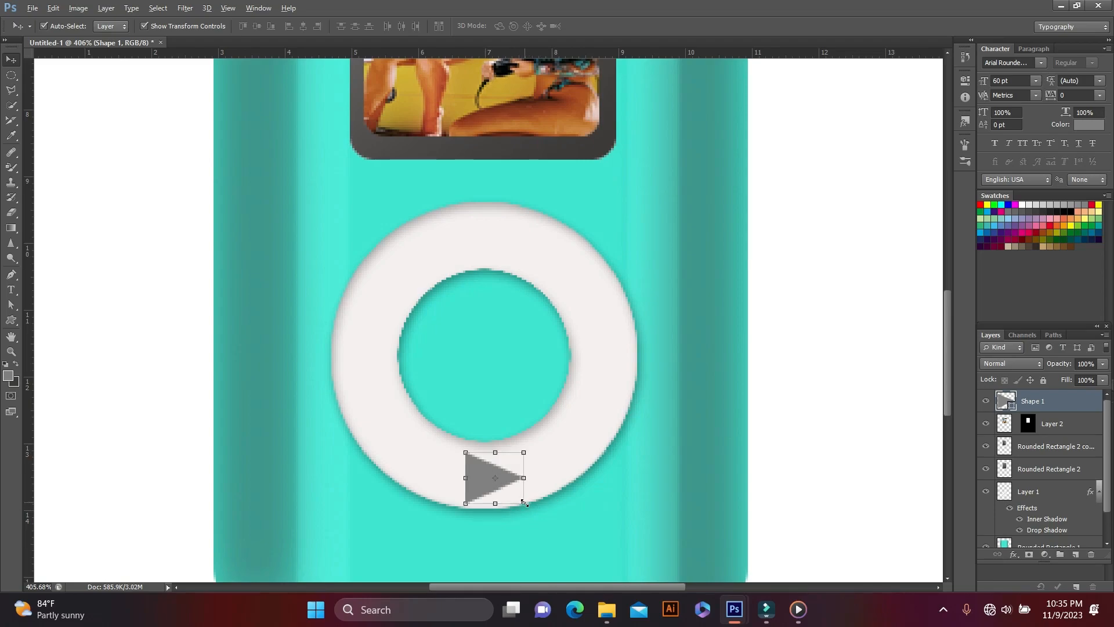
left_click_drag(524, 503, 502, 493)
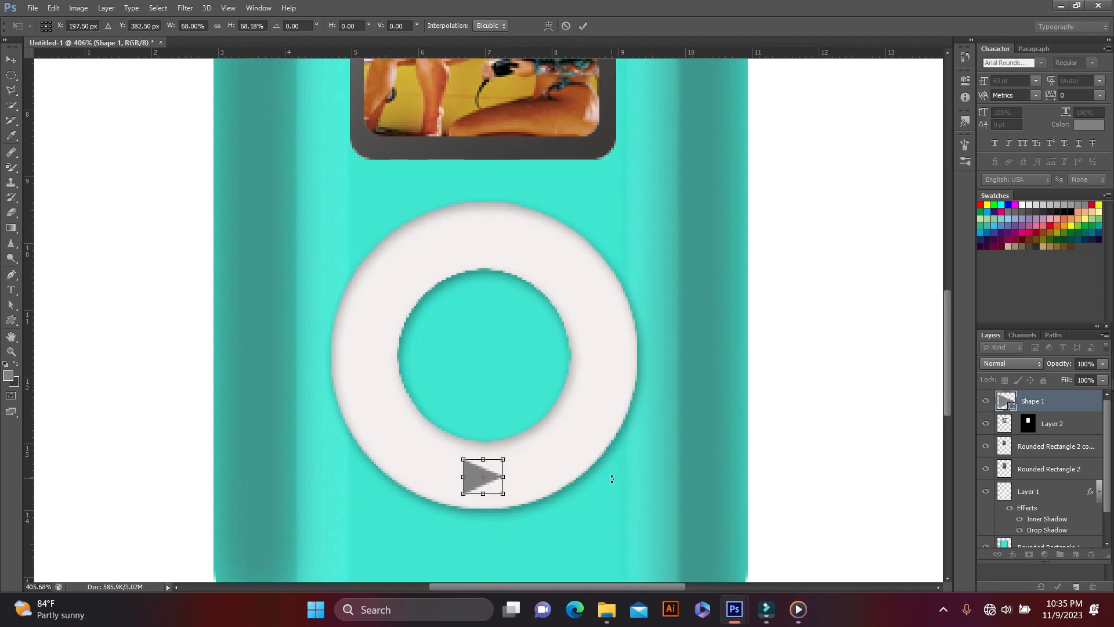
left_click(584, 27)
left_click(565, 496)
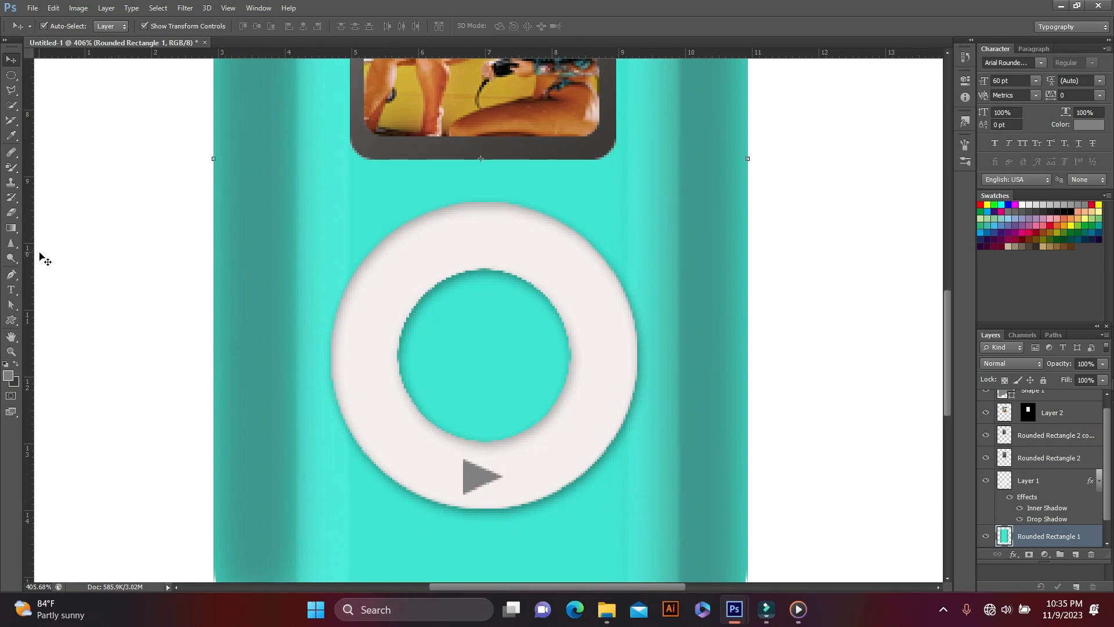
- Try to make a thin vertical gray bar from a filled rectangular selection and place it beside the play triangle
left_click(12, 75)
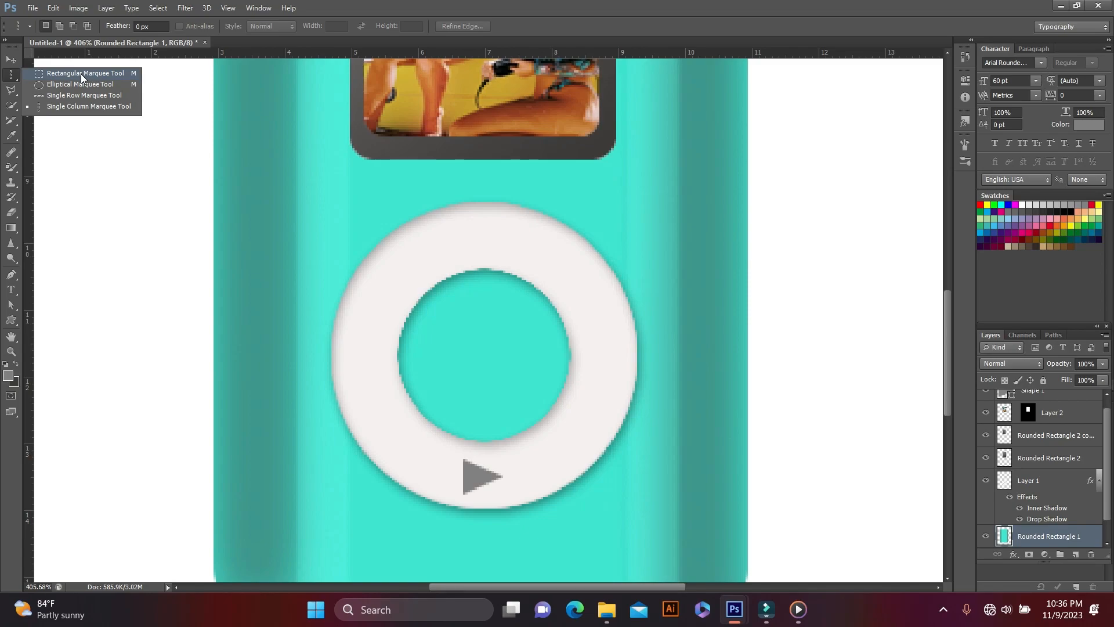
left_click(81, 74)
left_click_drag(789, 278, 788, 295)
scroll(796, 272, "up", 5)
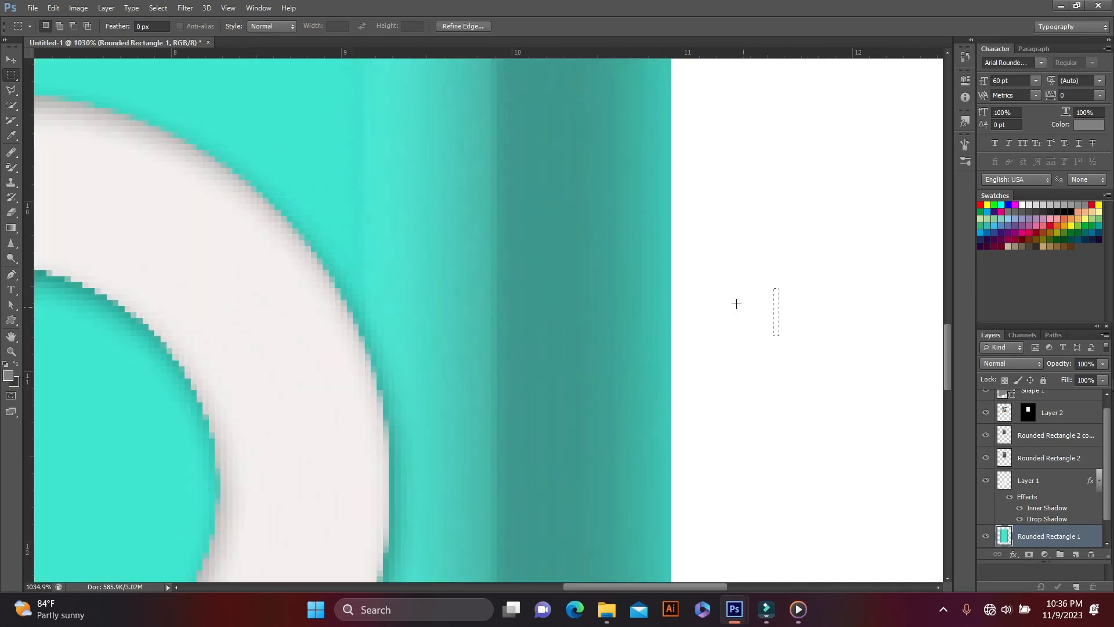
left_click(9, 377)
key("Return")
key("g")
scroll(757, 297, "down", 5)
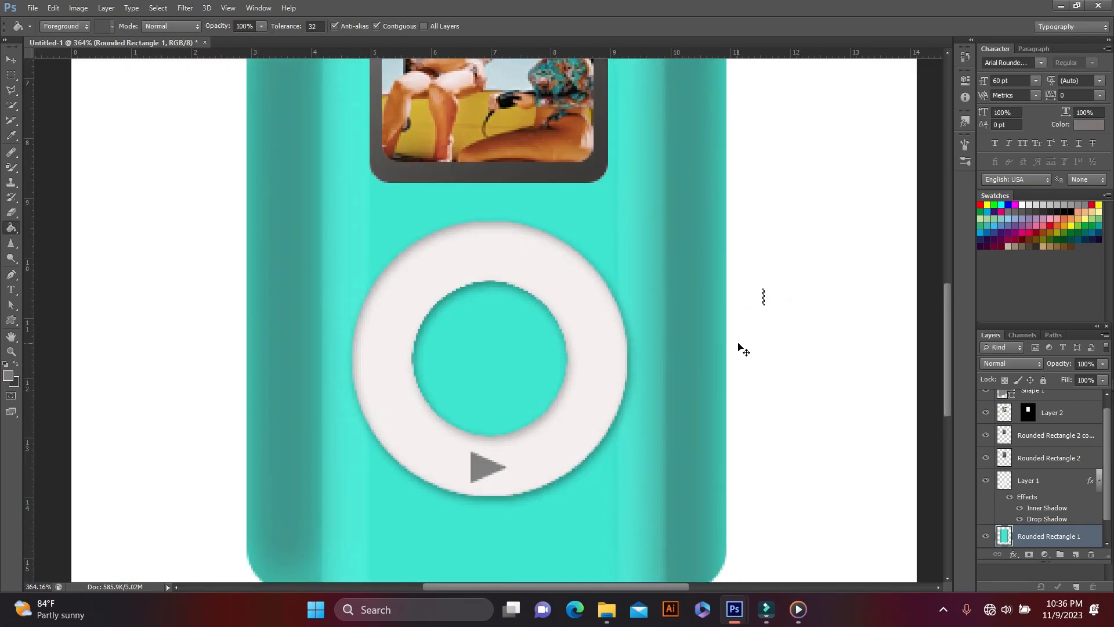
scroll(785, 319, "up", 3)
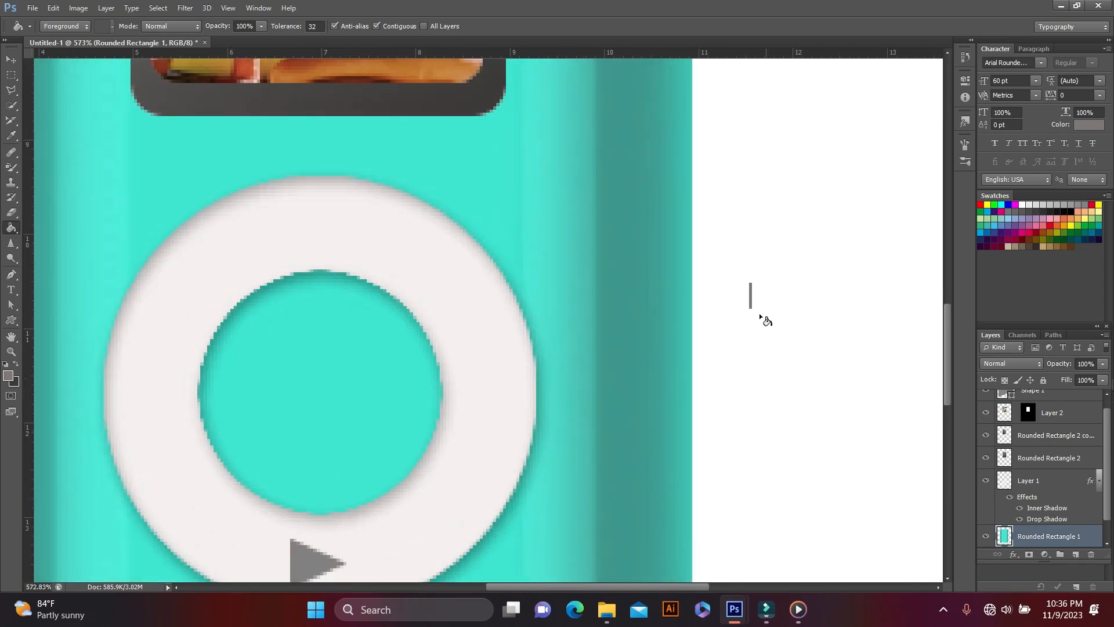
left_click(9, 58)
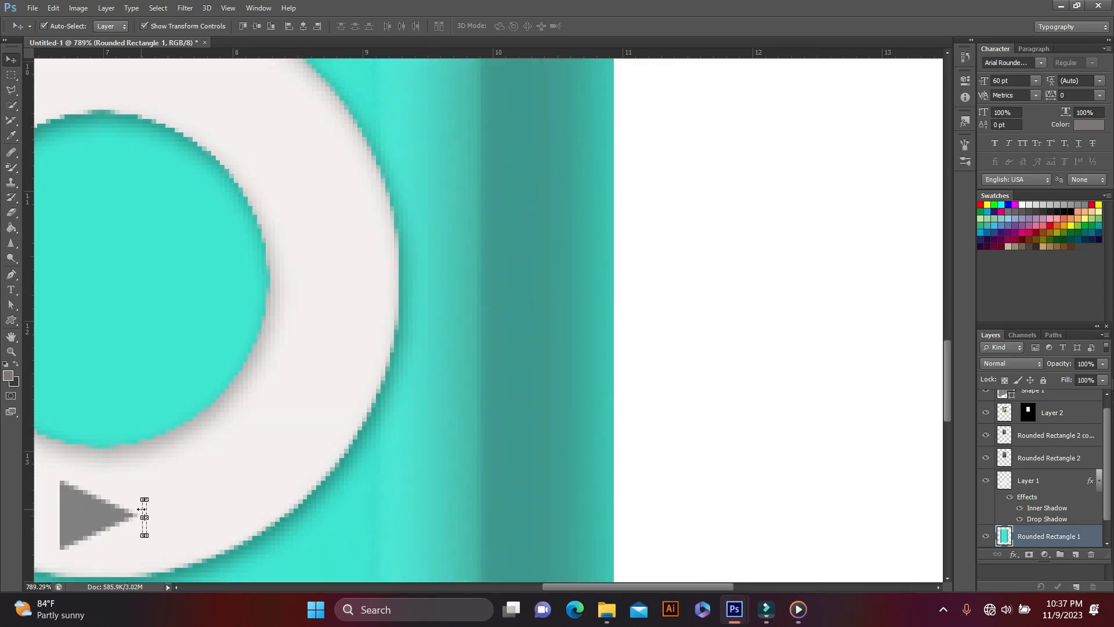
scroll(142, 509, "up", 2)
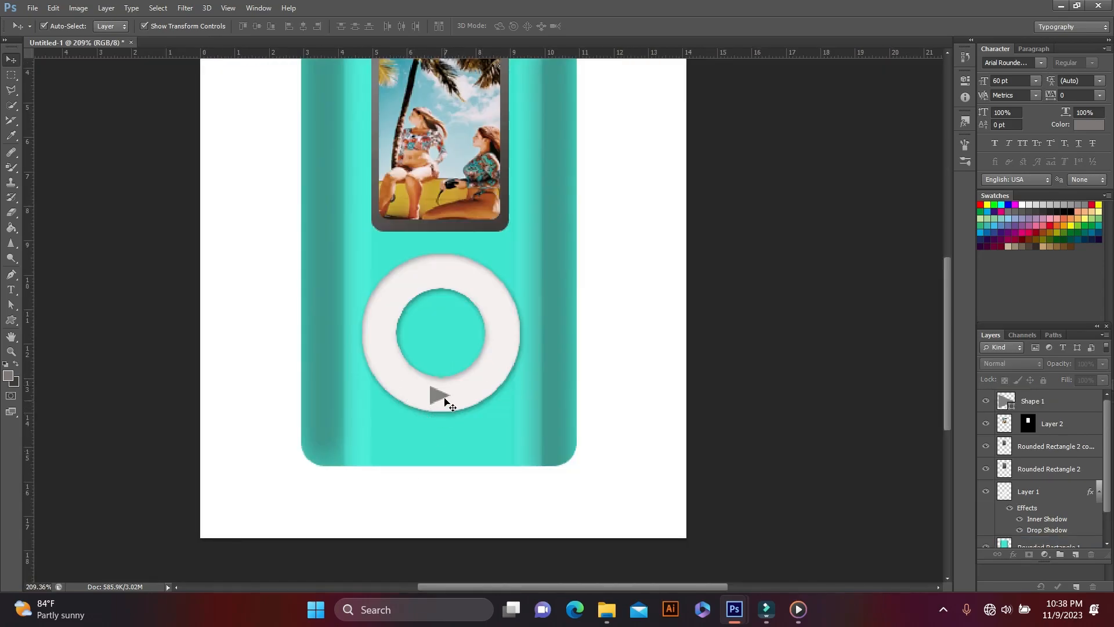
- Marquee a narrow vertical strip beside the player for the icon's bar and select the combined triangle-and-bar icon on the ring
left_click(10, 76)
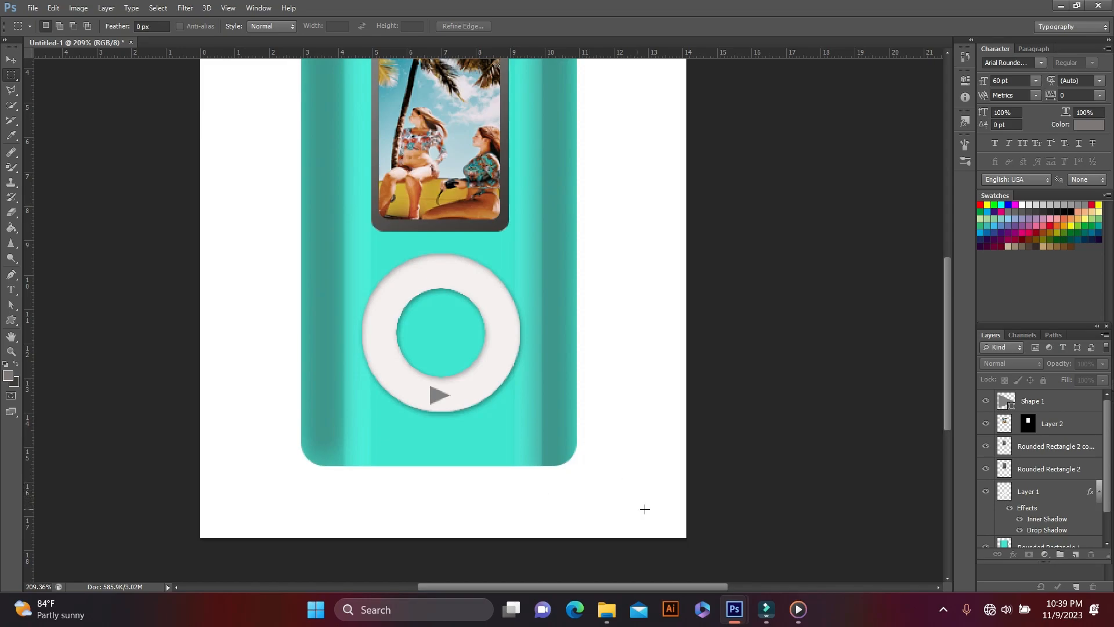
mouse_move(661, 453)
left_mouse_down()
mouse_move(673, 476)
mouse_move(667, 503)
mouse_move(664, 474)
left_mouse_up()
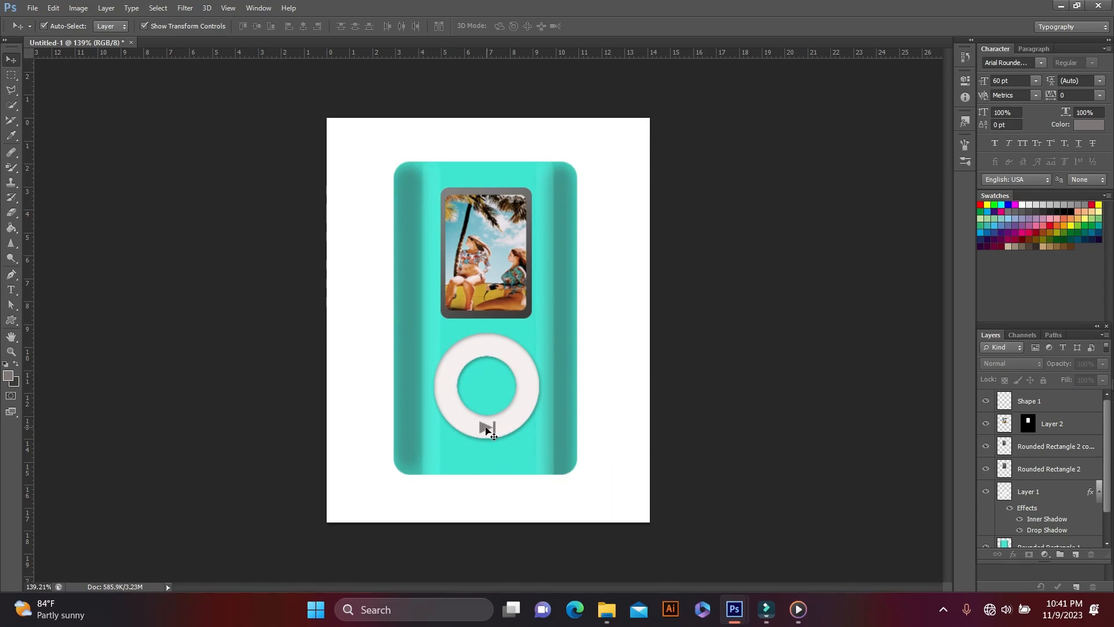
left_click(485, 429)
scroll(483, 430, "up", 6)
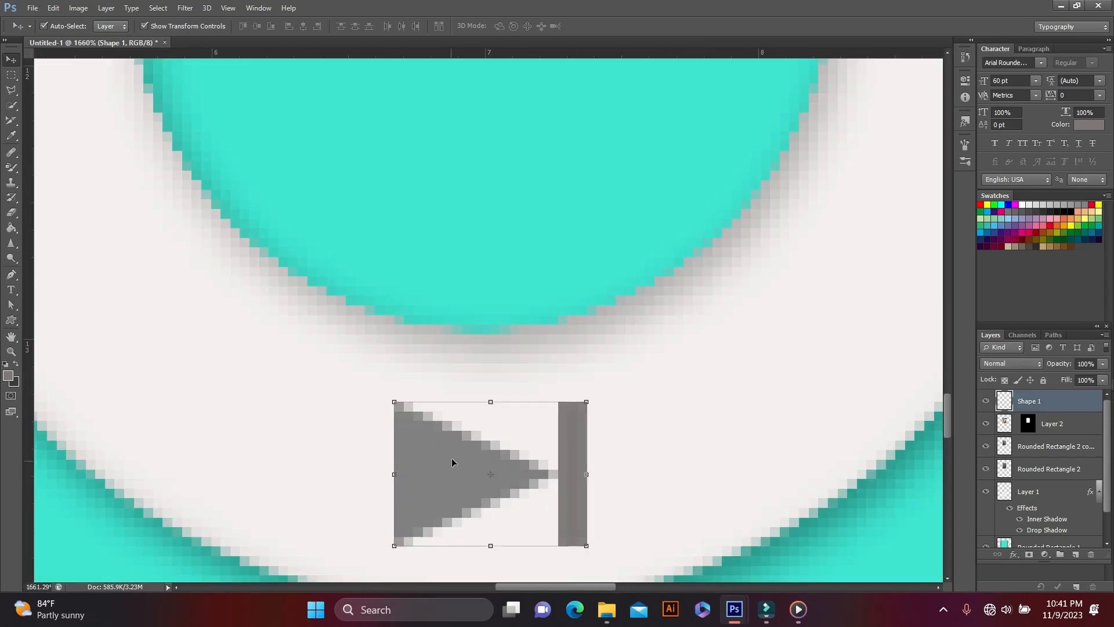
scroll(450, 458, "down", 3)
scroll(454, 456, "down", 4)
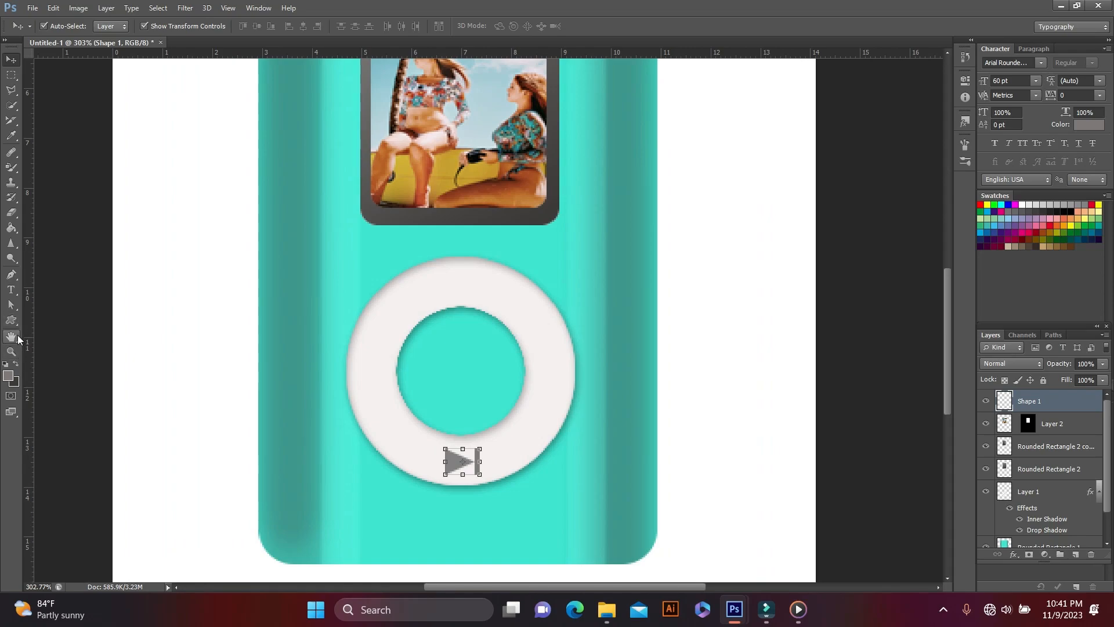
- Draw another right-pointing triangle, about 19 px by 16 px, beside the player and duplicate its layer
left_click(17, 319)
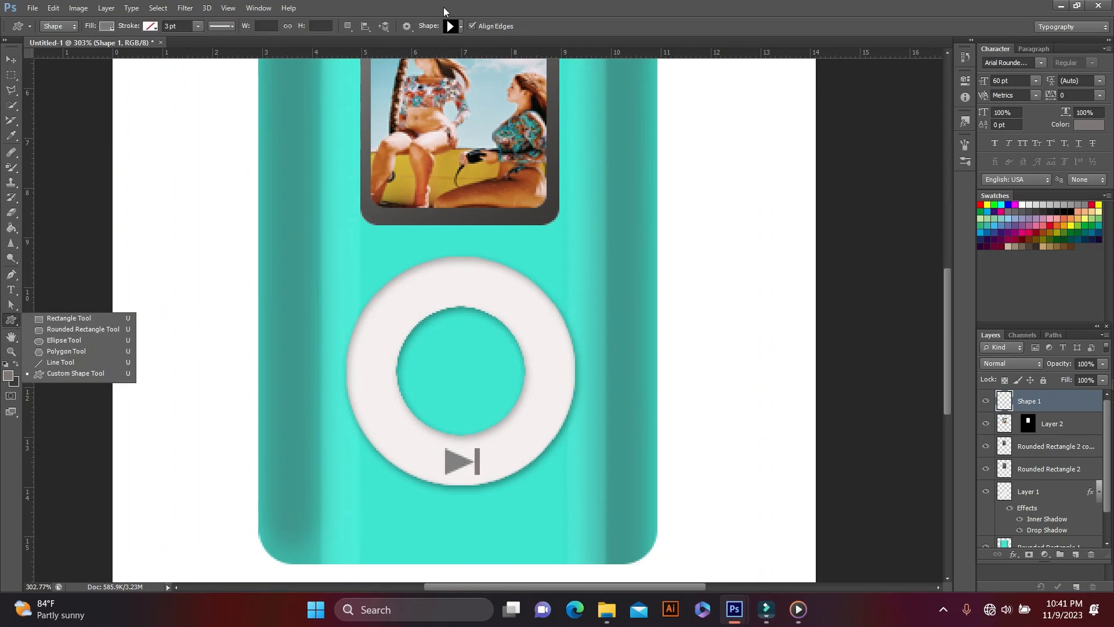
left_click(453, 27)
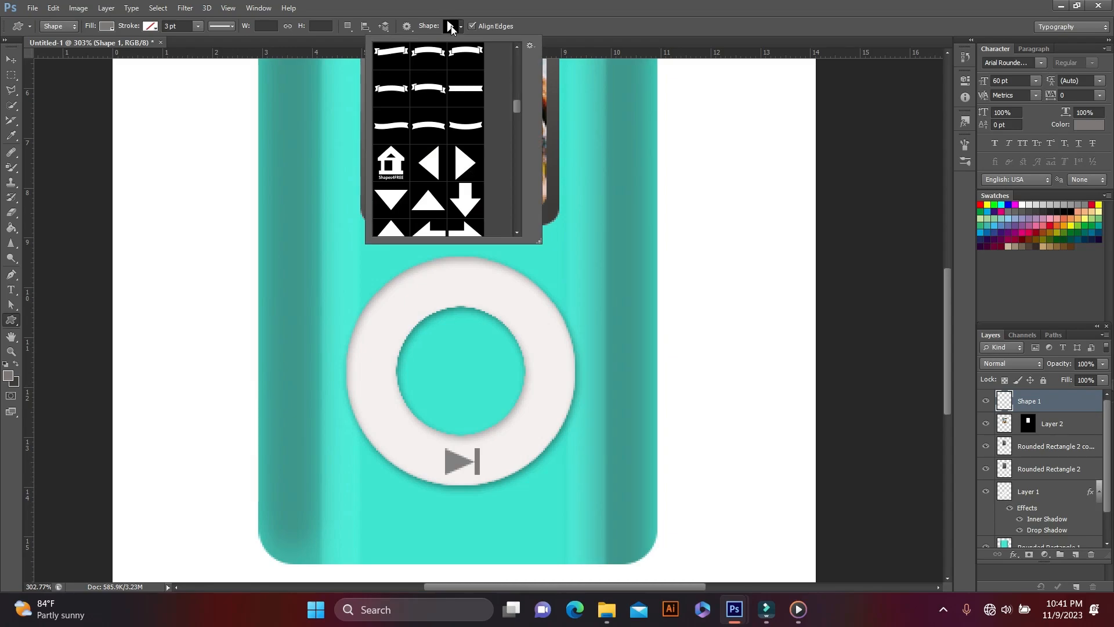
double_click(454, 173)
left_click_drag(708, 253, 747, 276)
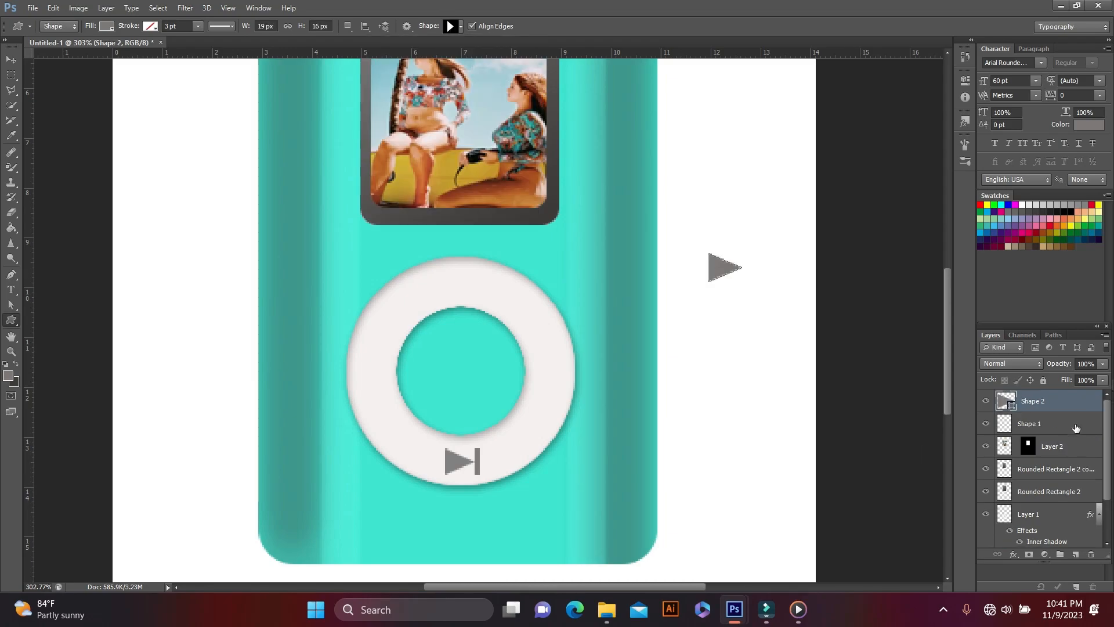
right_click(1059, 403)
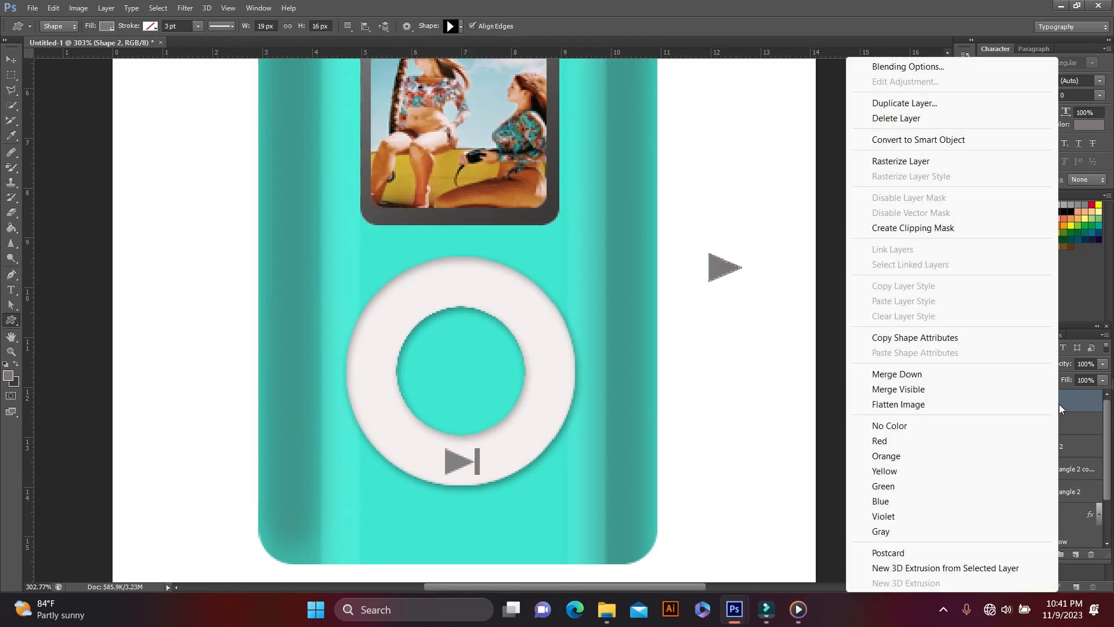
left_click(923, 107)
left_click(658, 190)
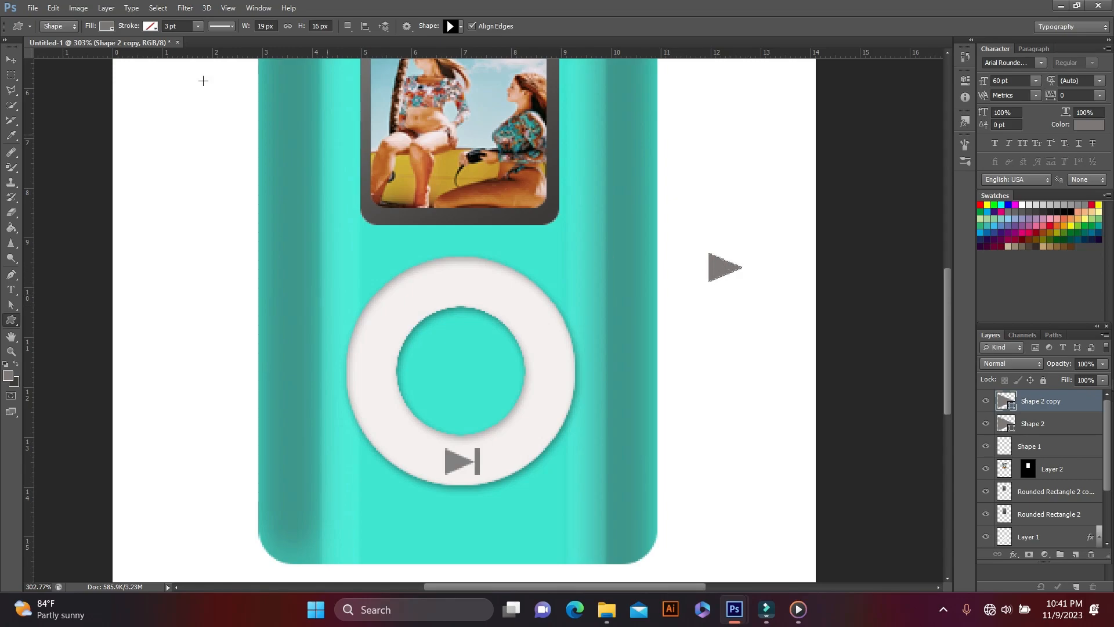
- Place the two triangles side by side as a fast-forward icon on the ring's right side and scale them down to fit
left_click(11, 60)
left_click_drag(725, 268, 568, 377)
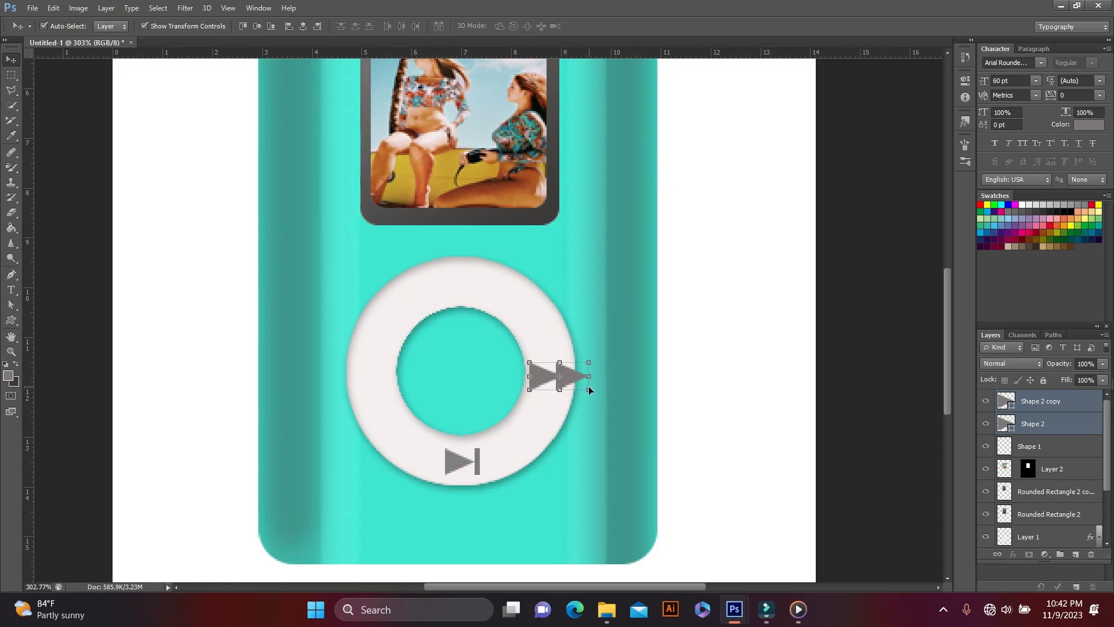
left_click_drag(587, 389, 573, 381)
key("Return")
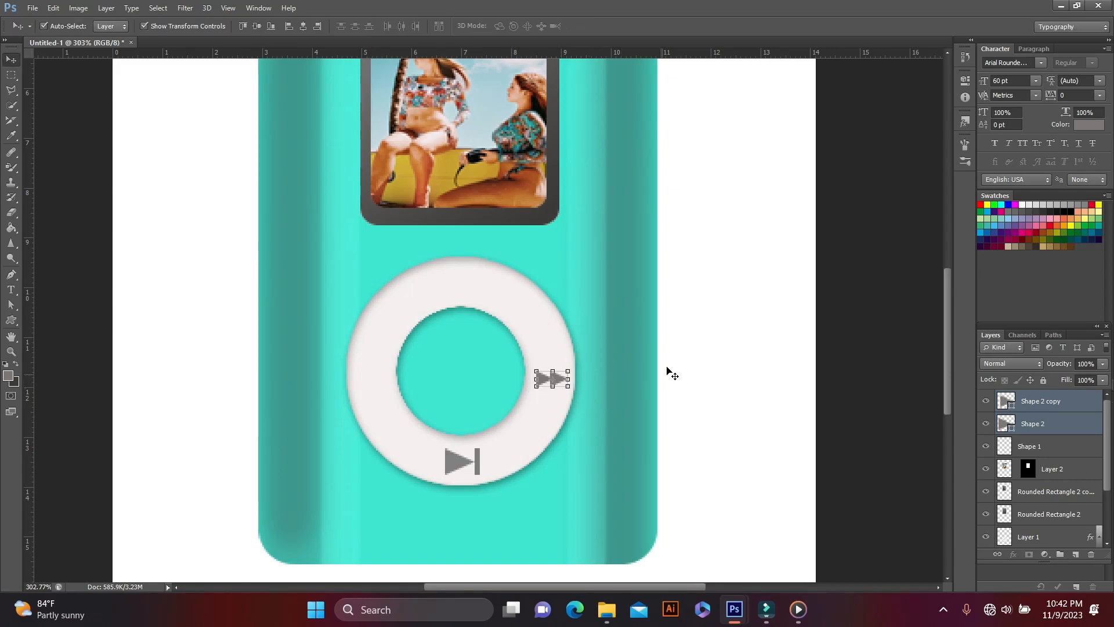
left_click(664, 368)
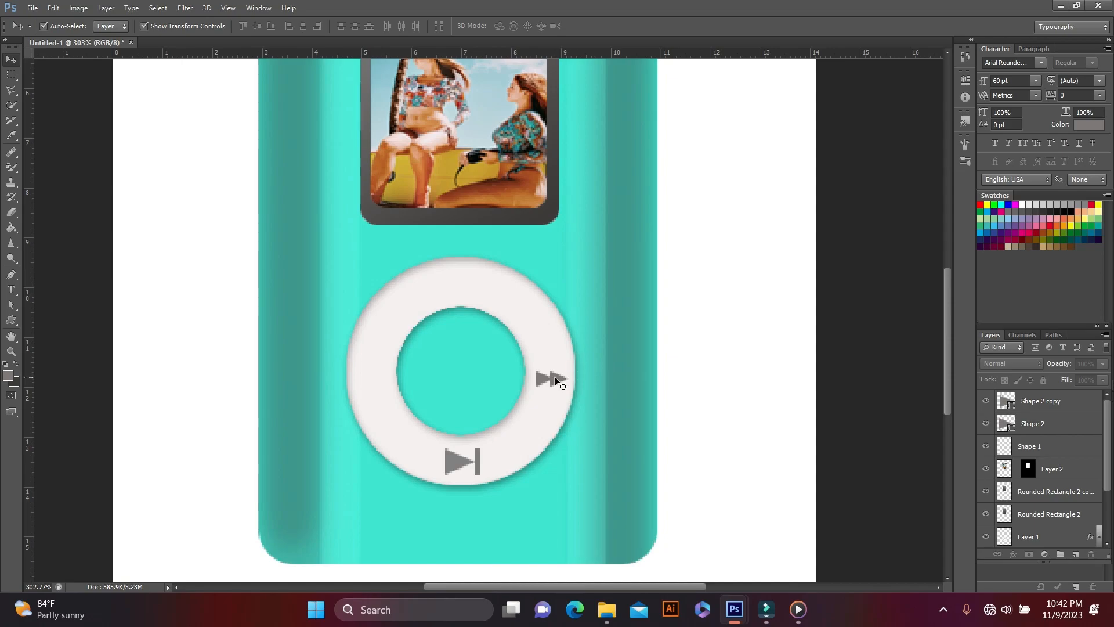
- Duplicate the fast-forward icon's right triangle and nudge the copy right onto the white canvas outside the player
left_click(557, 378)
right_click(1047, 401)
left_click(907, 106)
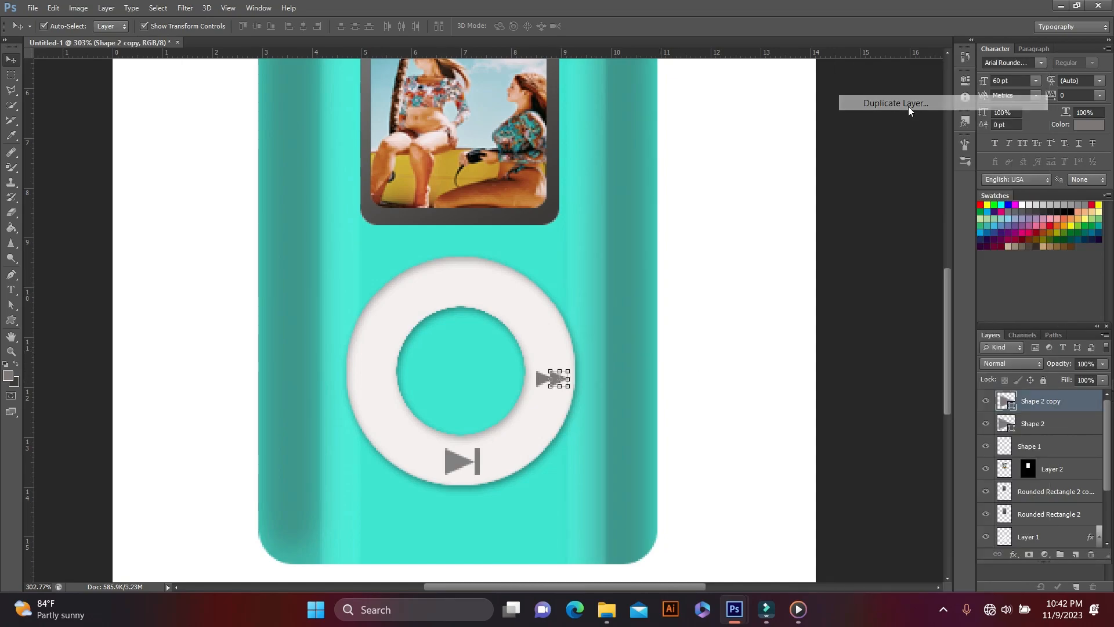
left_click(652, 190)
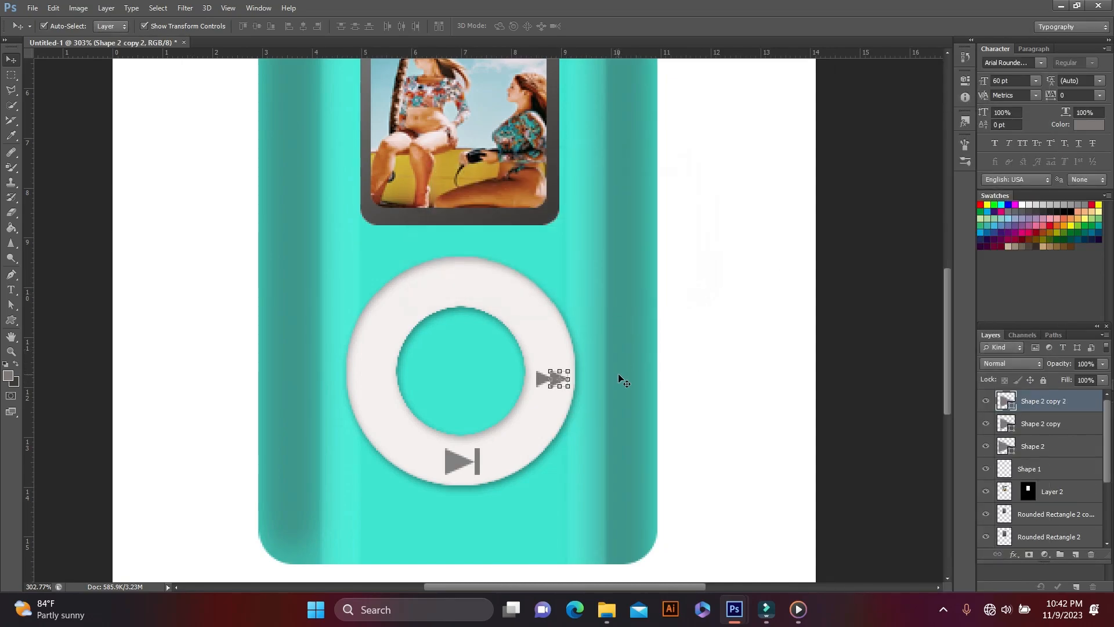
key("Right")
key("Right")
key("Right")
key("Right")
key("Right")
key("Right")
key("Right")
key("Right")
key("Right")
key("Right")
key("Right")
key("Right")
key("Right")
key("Right")
key("Right")
key("Right")
key("Right")
key("Right")
key("Right")
key("Right")
key("Right")
key("Right")
key("Right")
key("Right")
key("Right")
key("Right")
key("Right")
key("Right")
key("Right")
key("Right")
key("Right")
key("Right")
key("Right")
key("Right")
key("Right")
key("Right")
key("Right")
key("Right")
key("Right")
key("Right")
- Duplicate the triangle outside the player and nudge the copy right to form a second double-arrow icon
right_click(1068, 400)
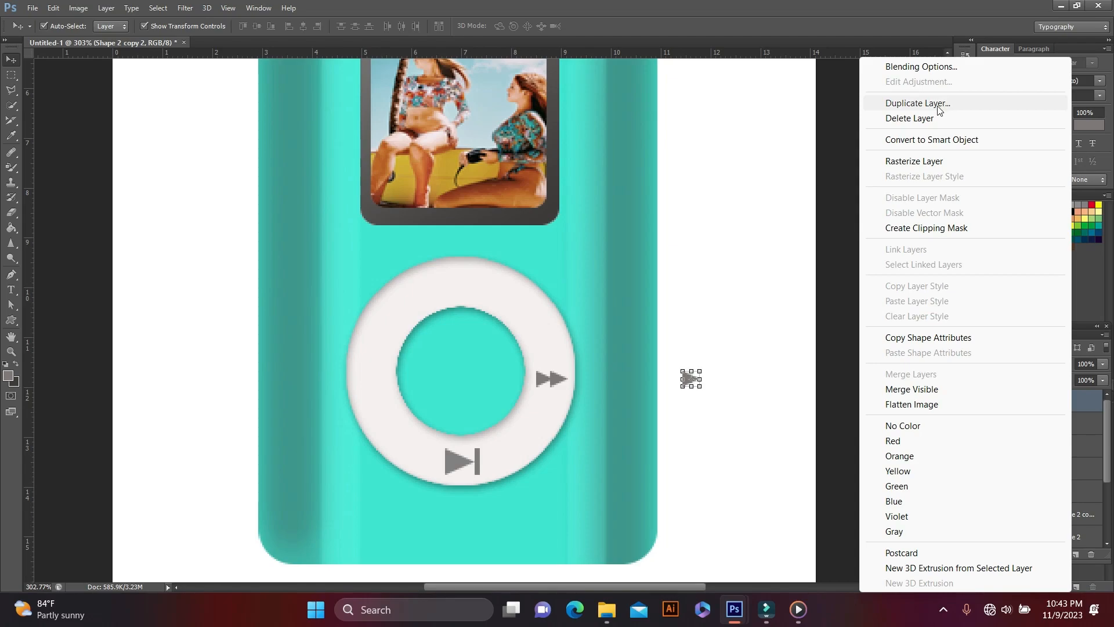
left_click(918, 103)
left_click(665, 190)
key("Right")
key("Right")
key("Right")
key("Right")
key("Right")
key("Right")
key("Right")
key("Right")
key("Right")
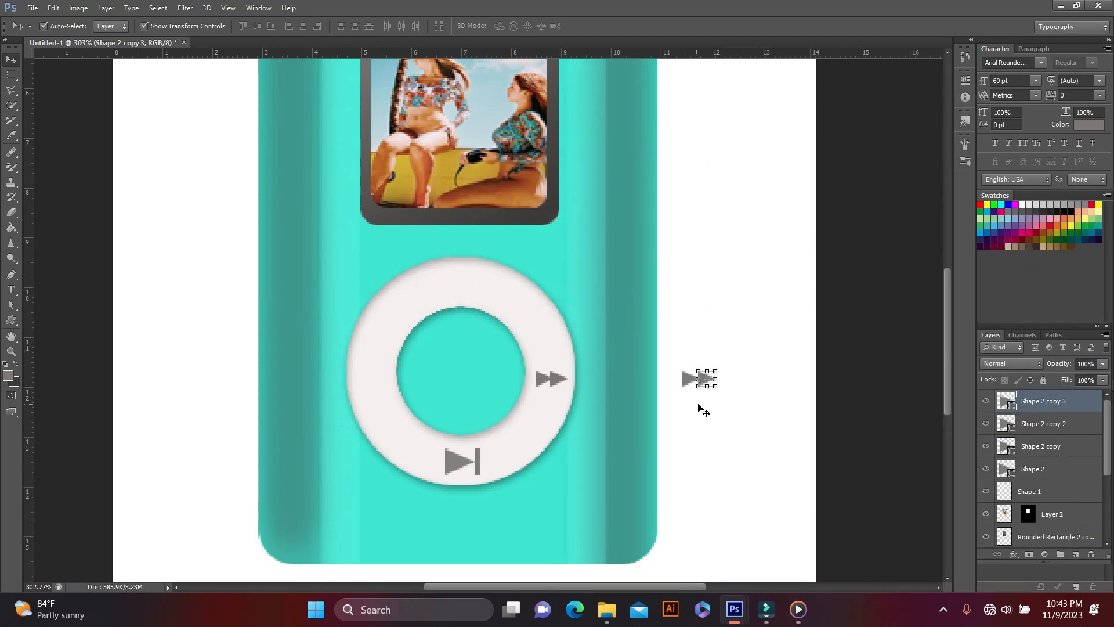
- Select both triangles outside the player and move them together onto the ring's left side
left_click(755, 377)
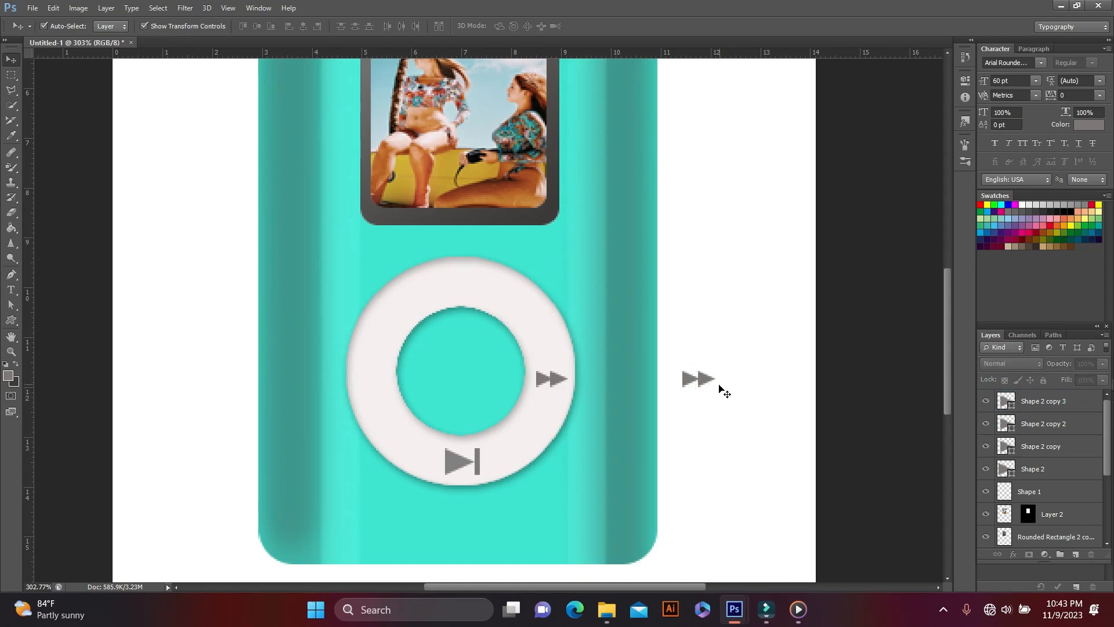
left_click_drag(835, 342, 378, 381)
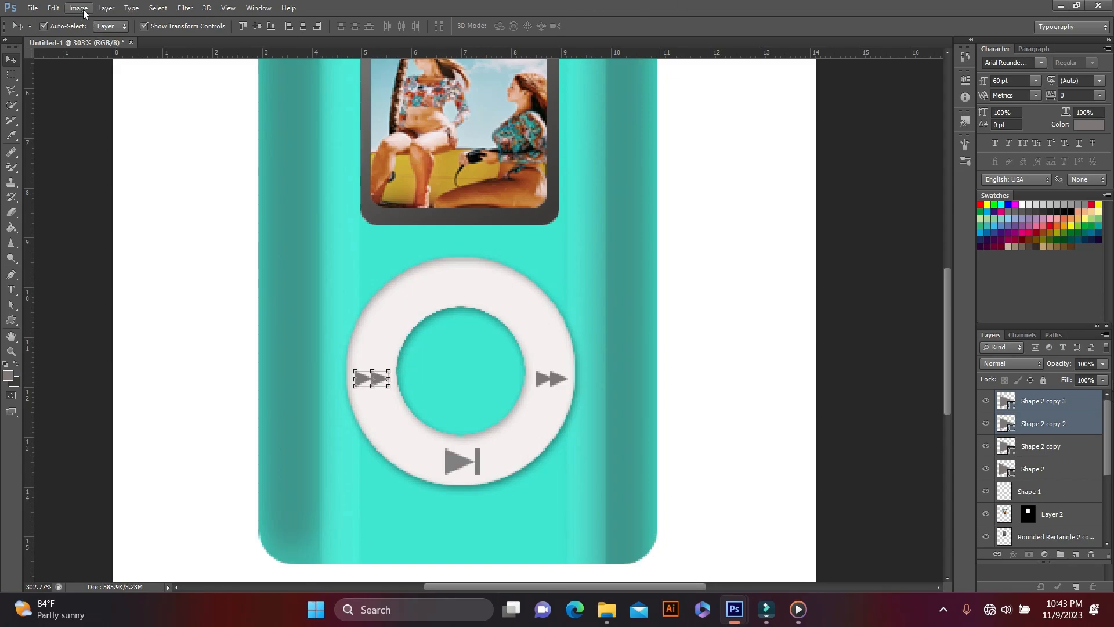
- Flip the double-arrow icon on the ring's left side horizontally to make a rewind icon, and deselect it
left_click(53, 8)
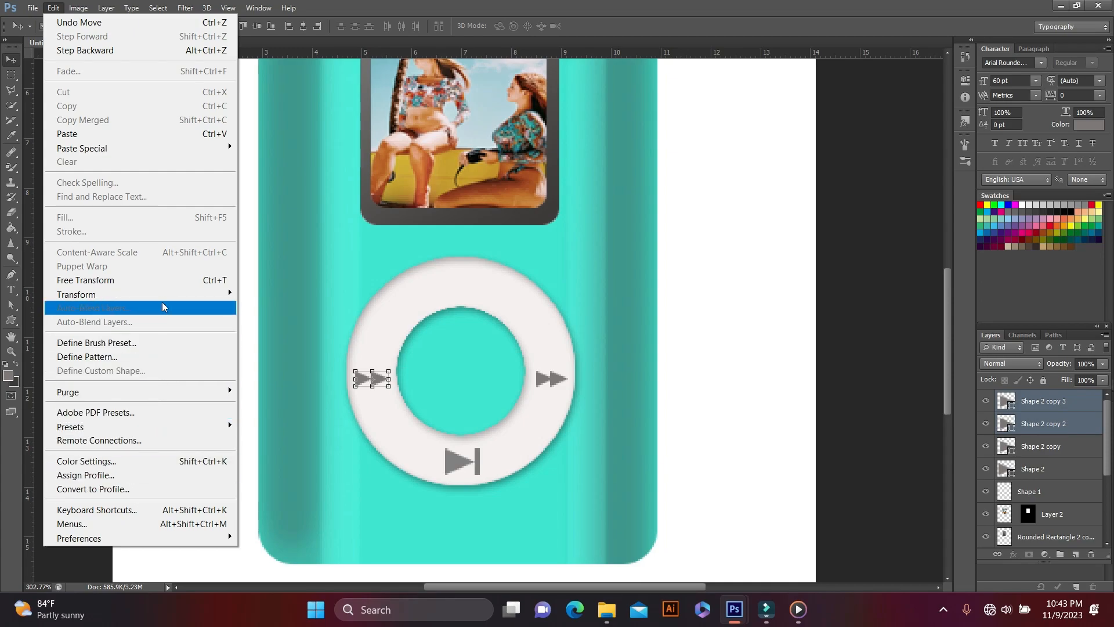
mouse_move(174, 294)
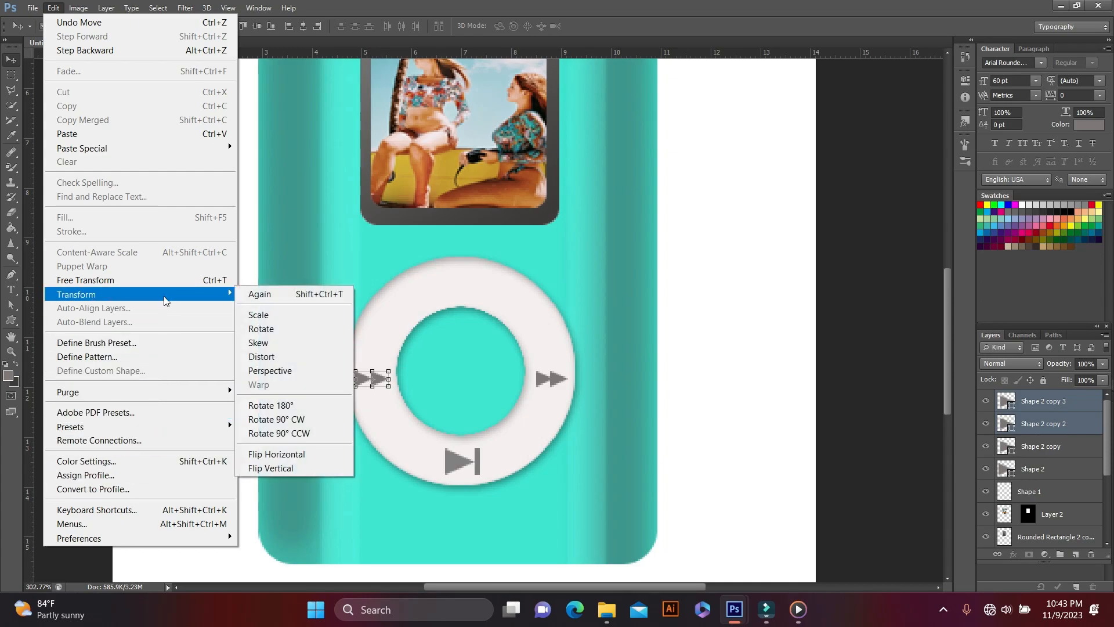
left_click(277, 454)
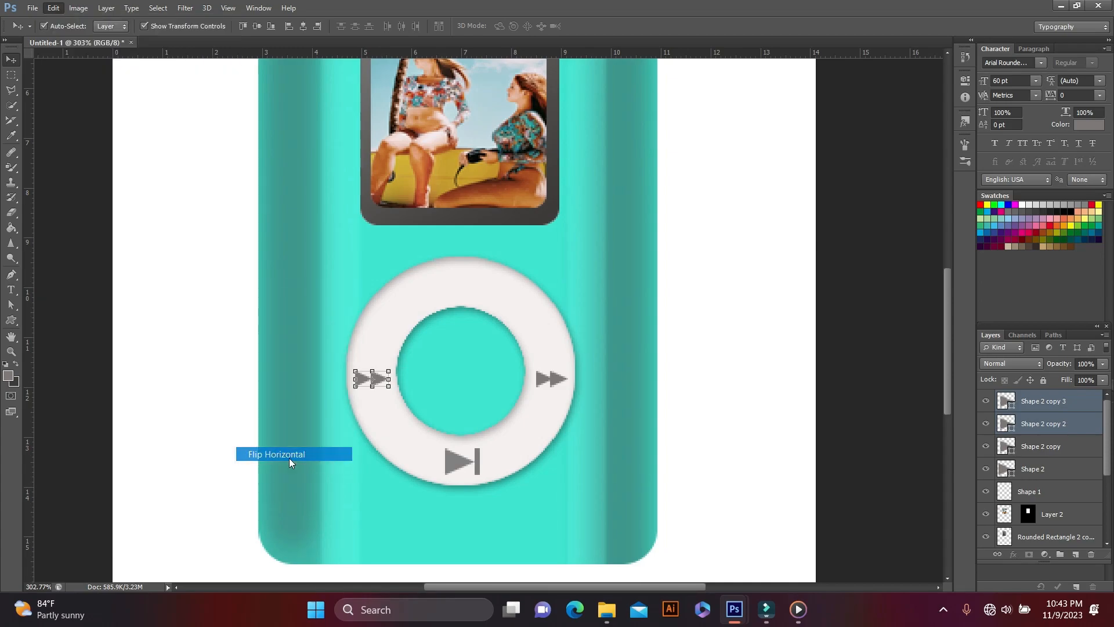
left_click(853, 341)
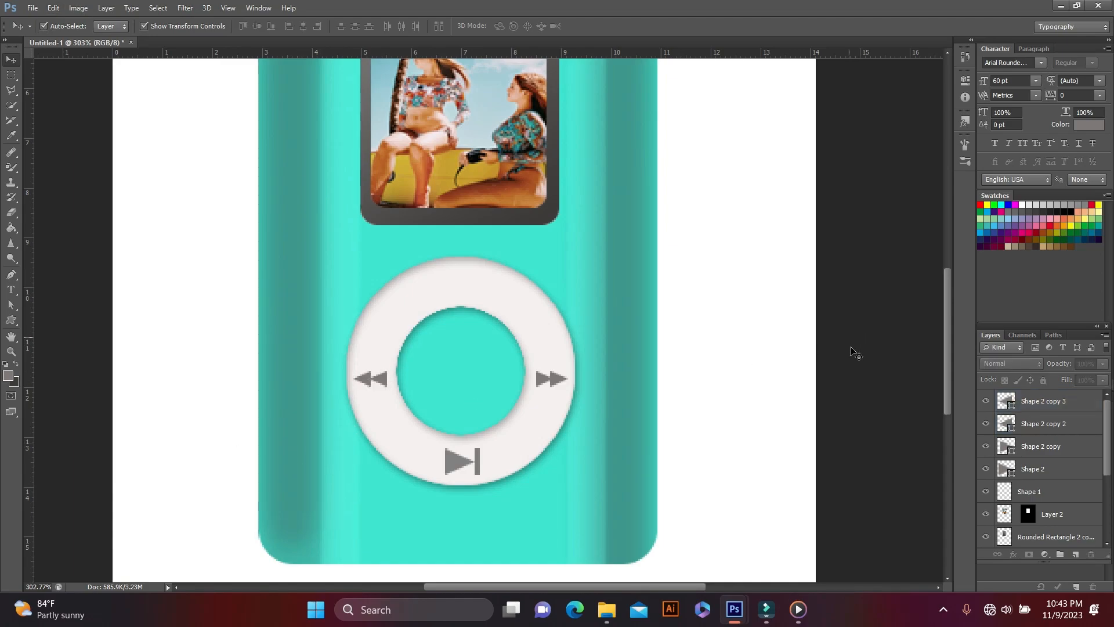
- Add the text label "Manu" in the Arial font on the upper part of the control ring
left_click(11, 290)
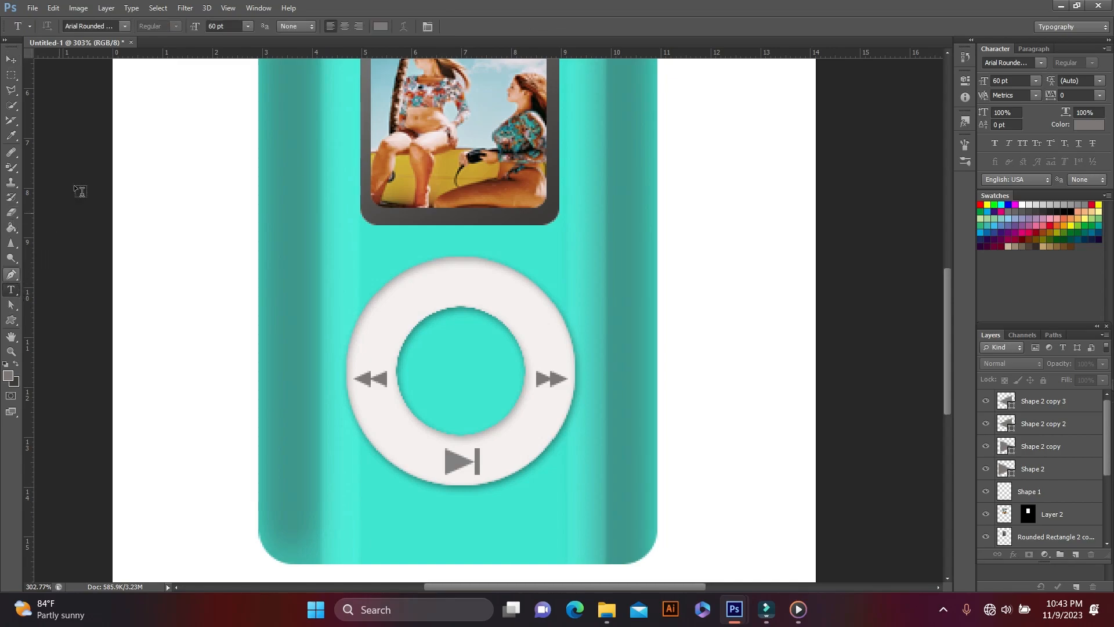
left_click(126, 27)
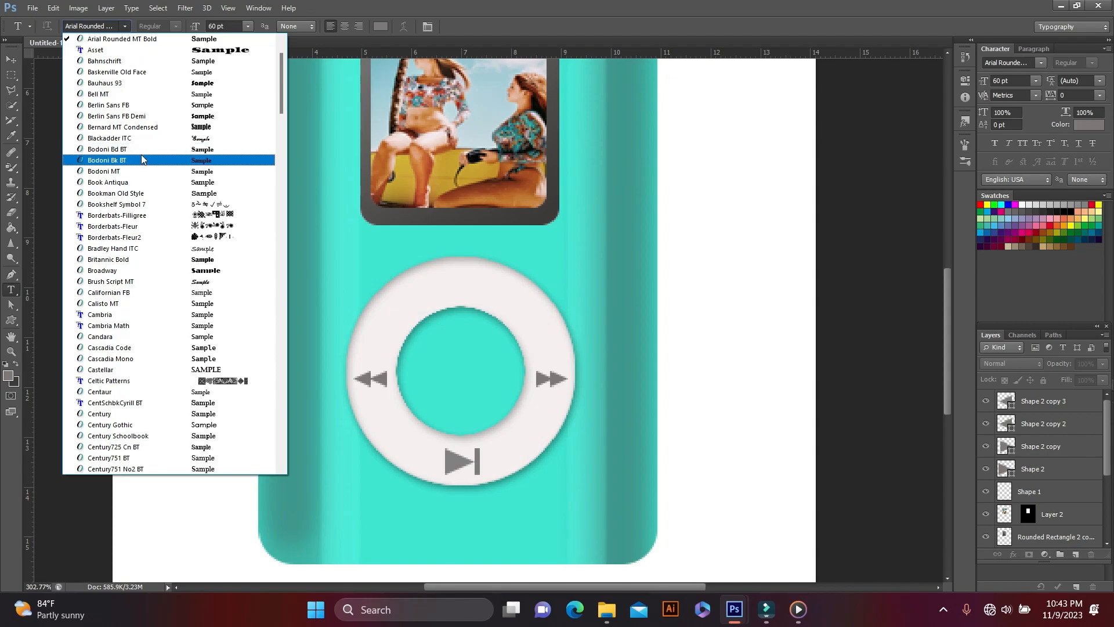
scroll(143, 151, "up", 2)
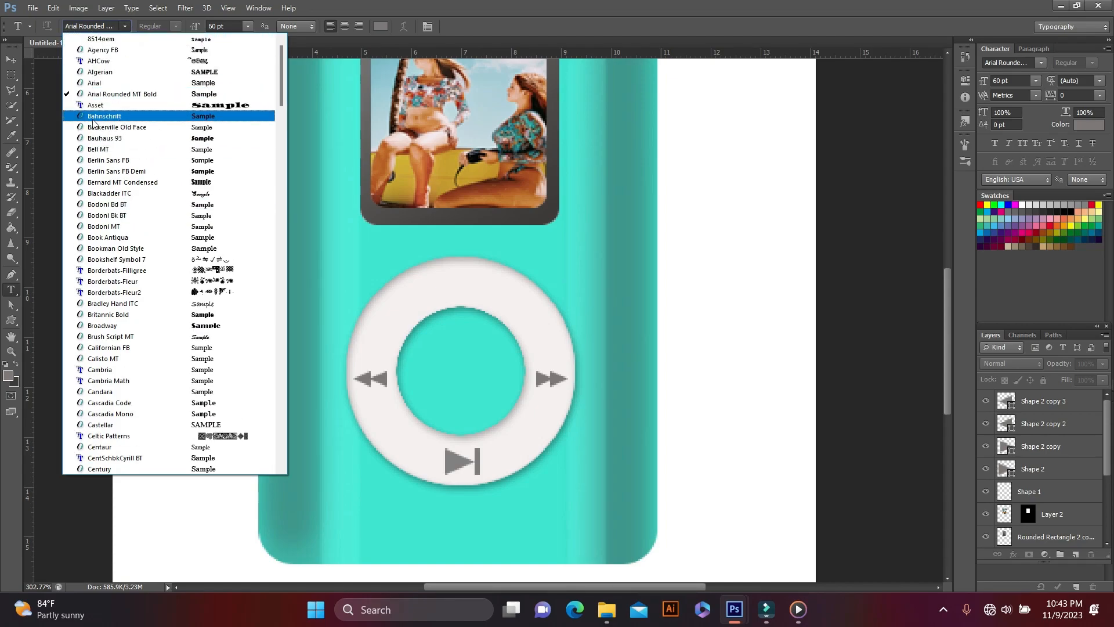
left_click(110, 84)
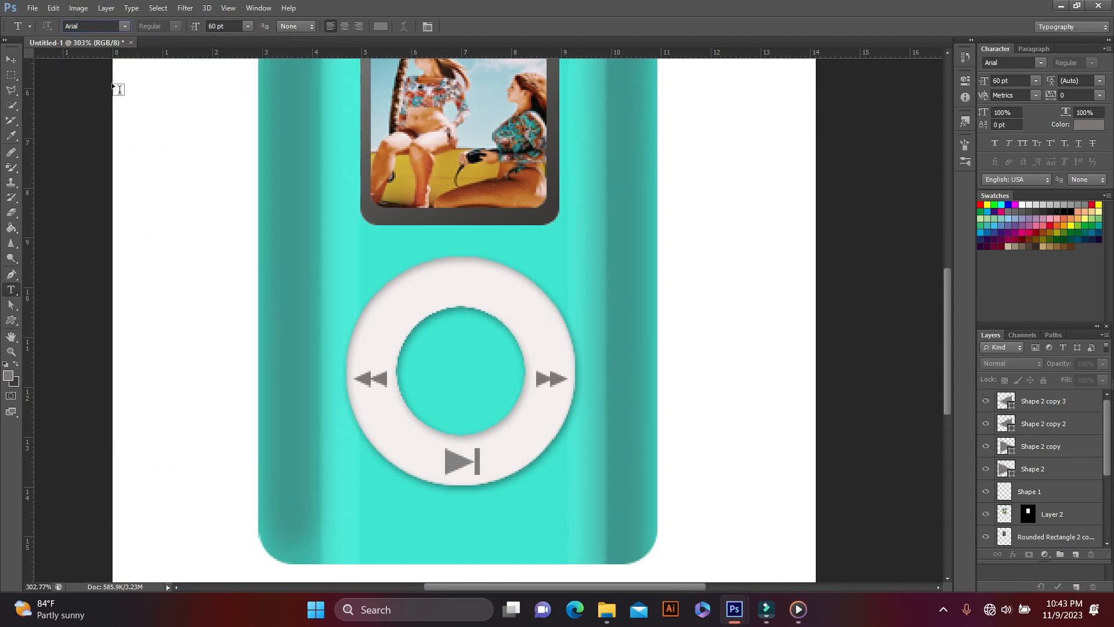
left_click(447, 276)
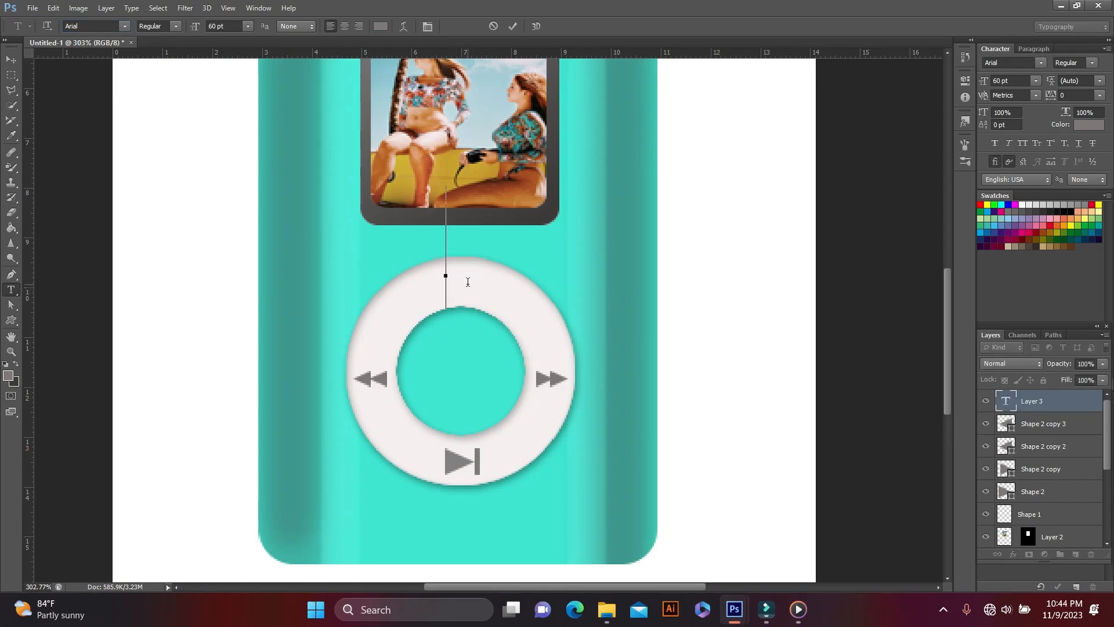
type("Man")
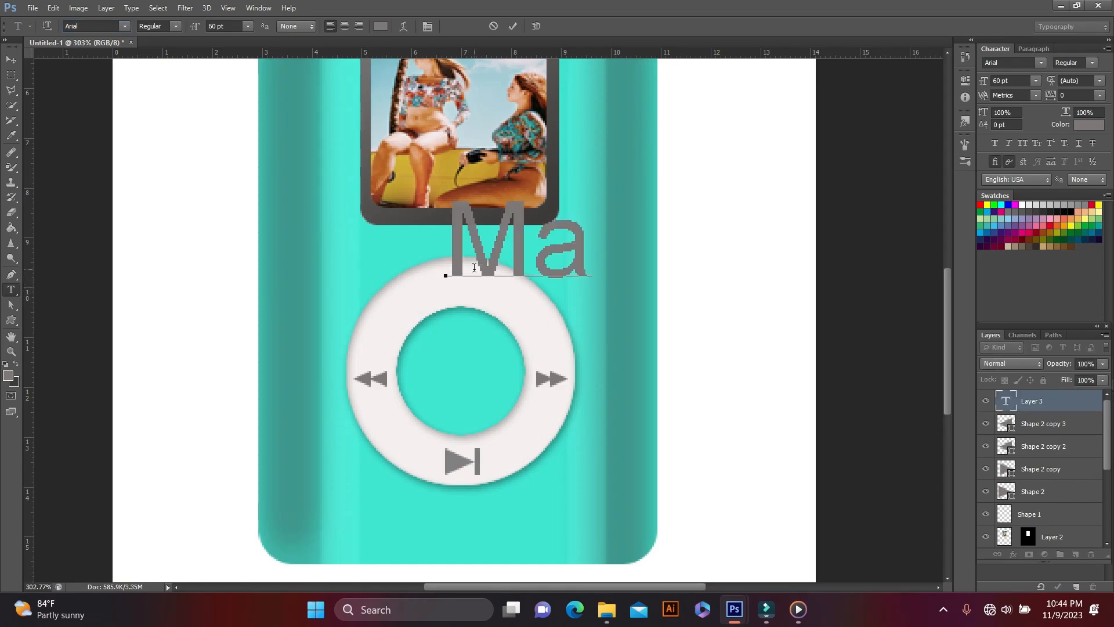
- Set the "Manu" label's font style to Bold and commit the text
left_click(158, 26)
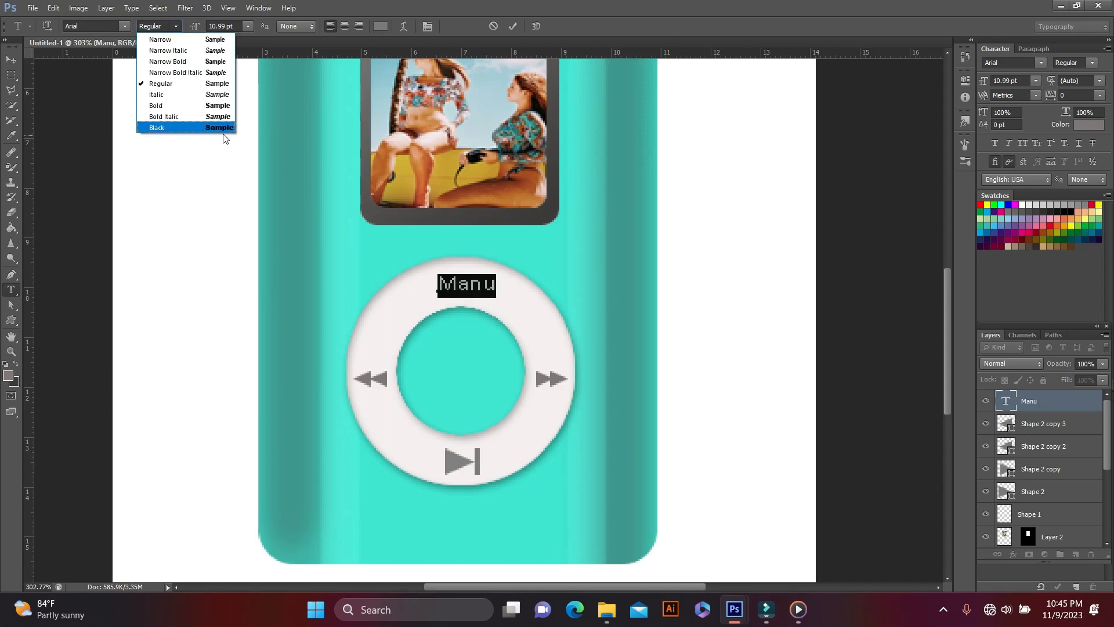
left_click(199, 105)
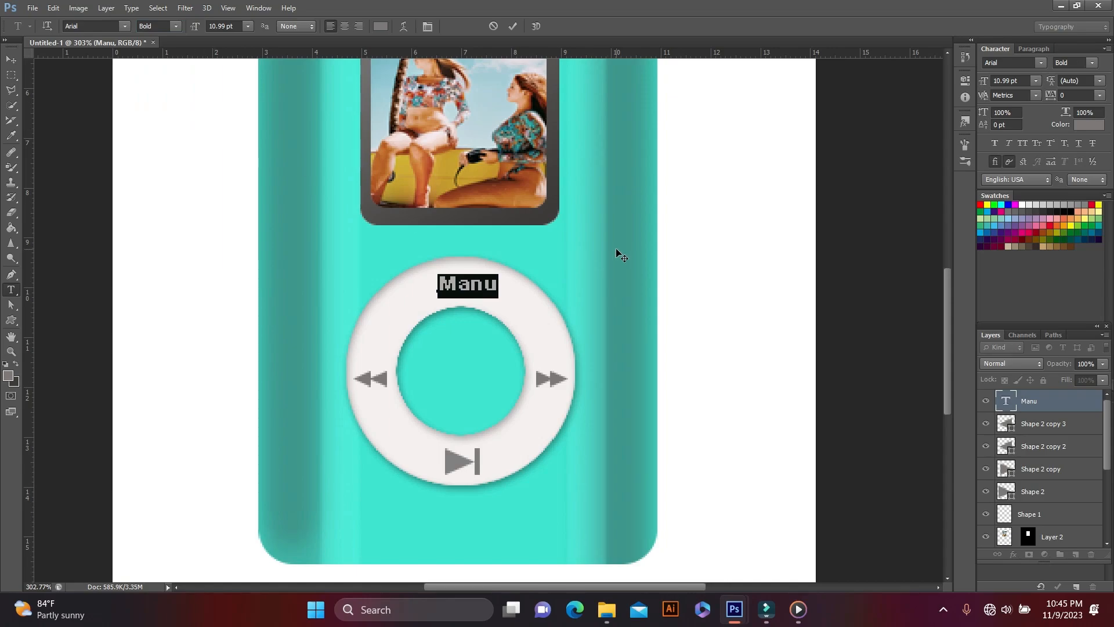
key("ctrl+Return")
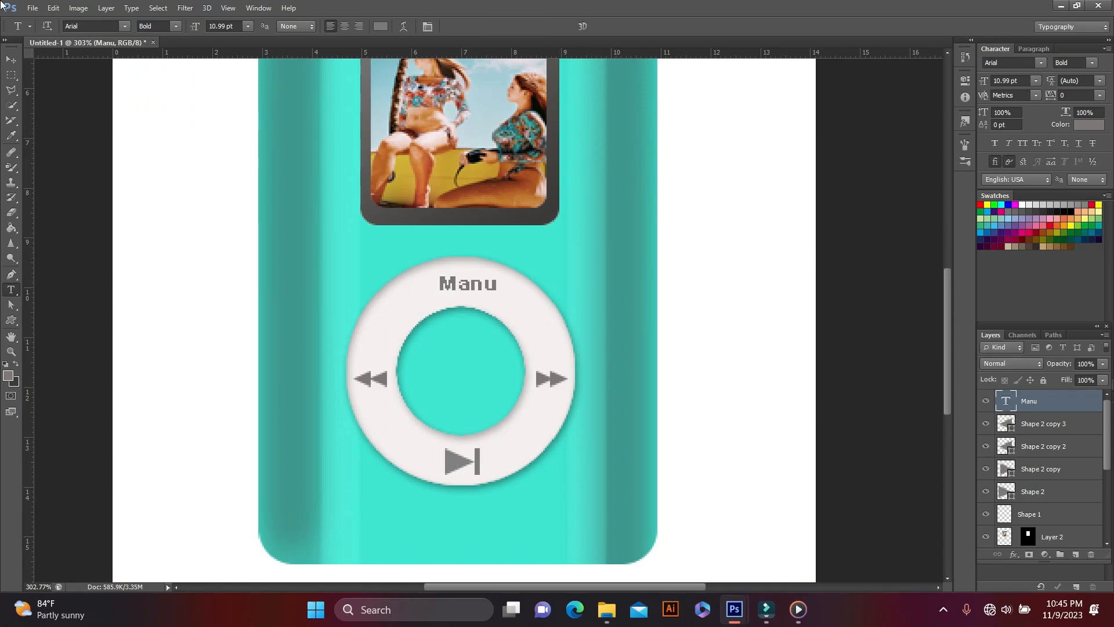
- Scale down the play/pause icon at the bottom of the ring slightly
left_click(11, 59)
left_click(453, 462)
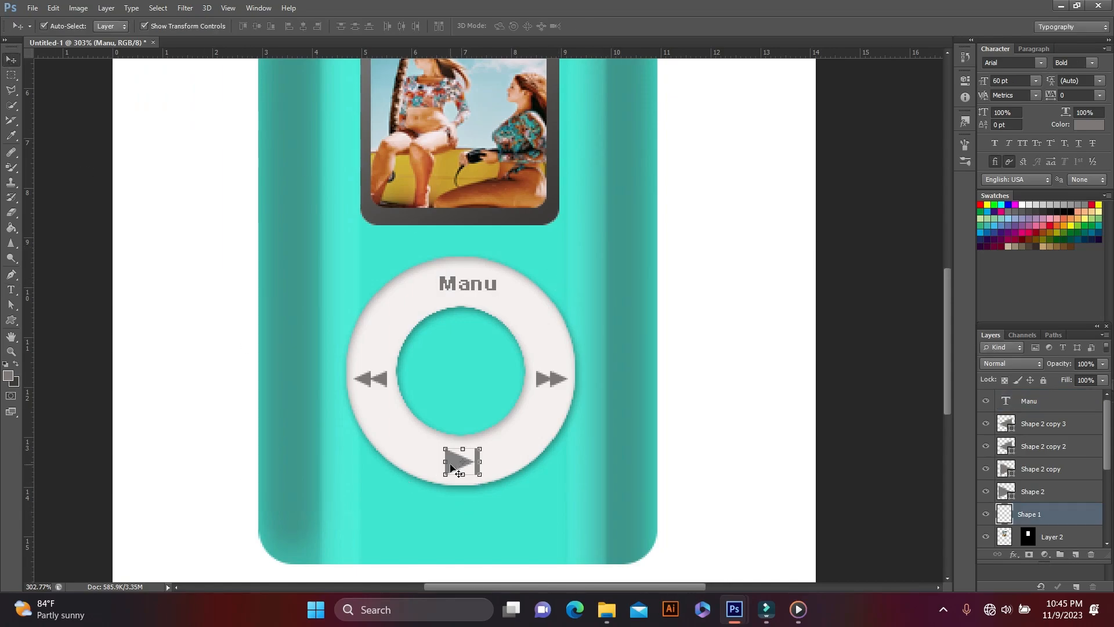
left_click_drag(479, 476, 473, 472)
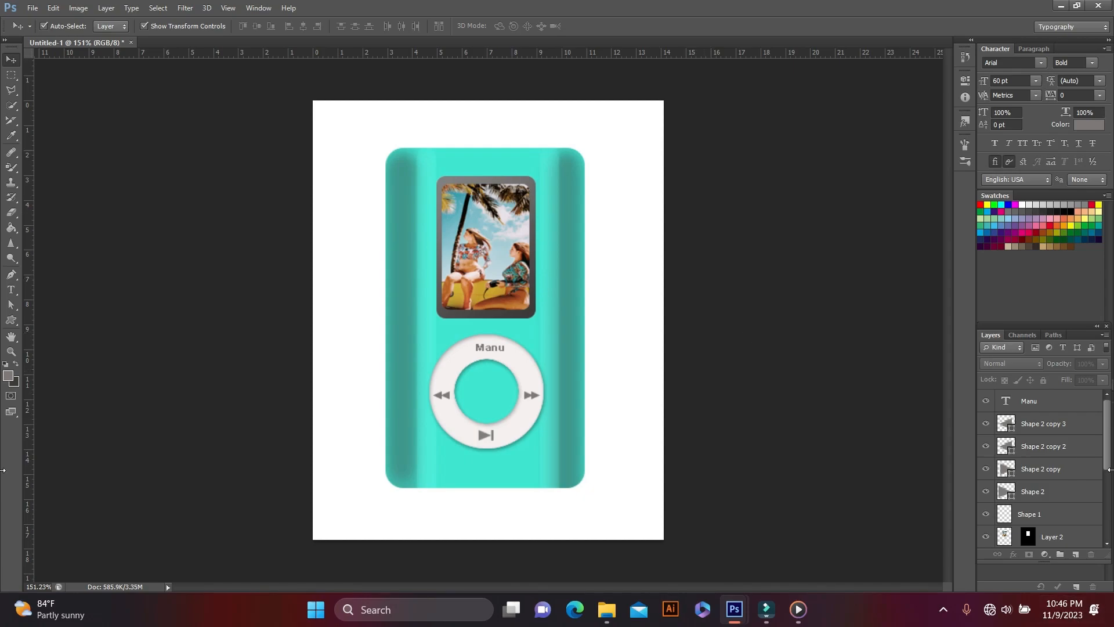
mouse_move(1108, 429)
left_mouse_down()
mouse_move(1110, 506)
mouse_move(1113, 419)
left_mouse_up()
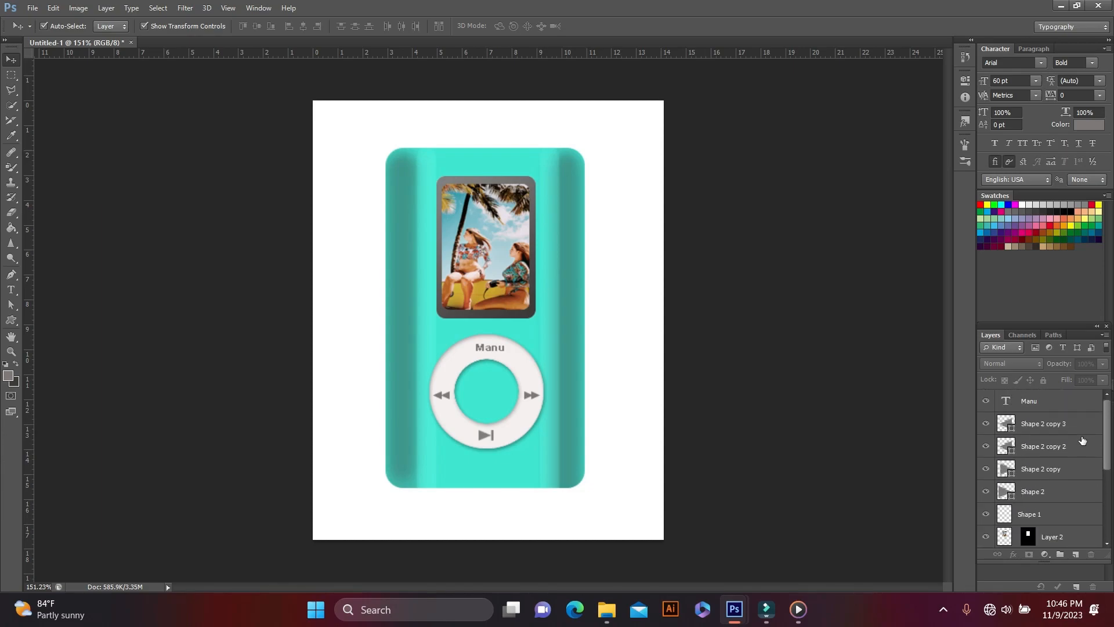